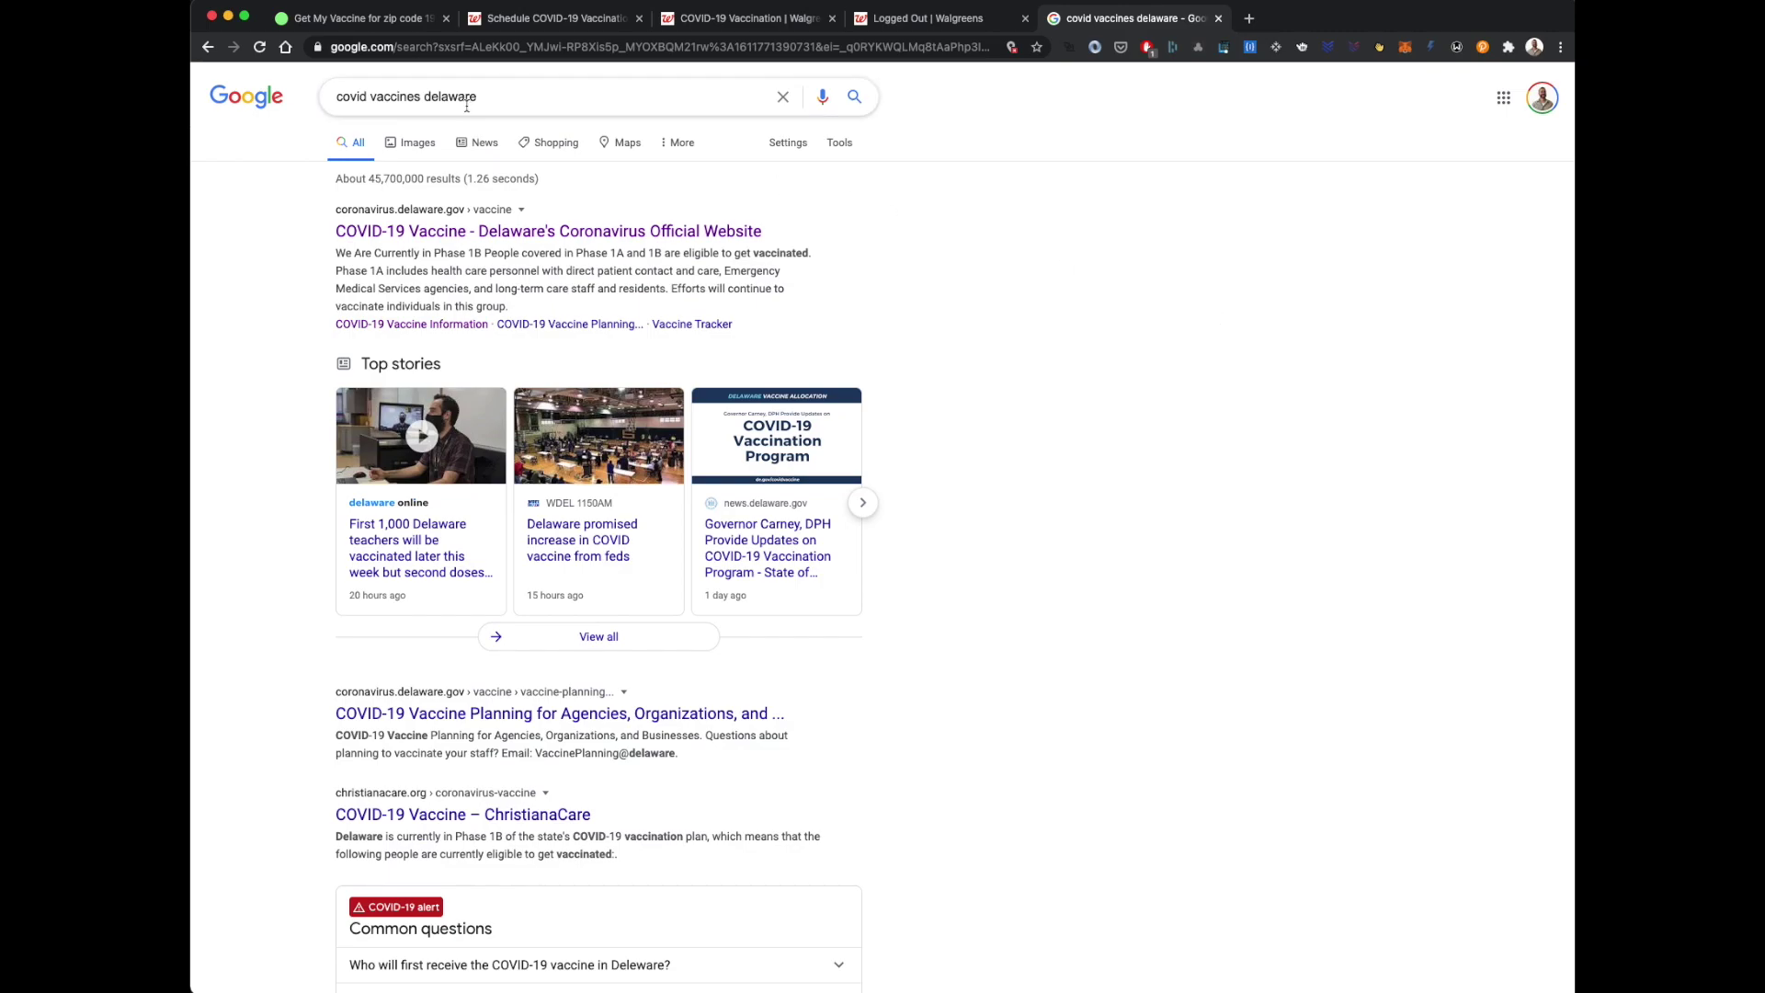
# - Open Delaware's official COVID-19 vaccine site from the 'covid vaccines delaware' results
pyautogui.click(394, 232)
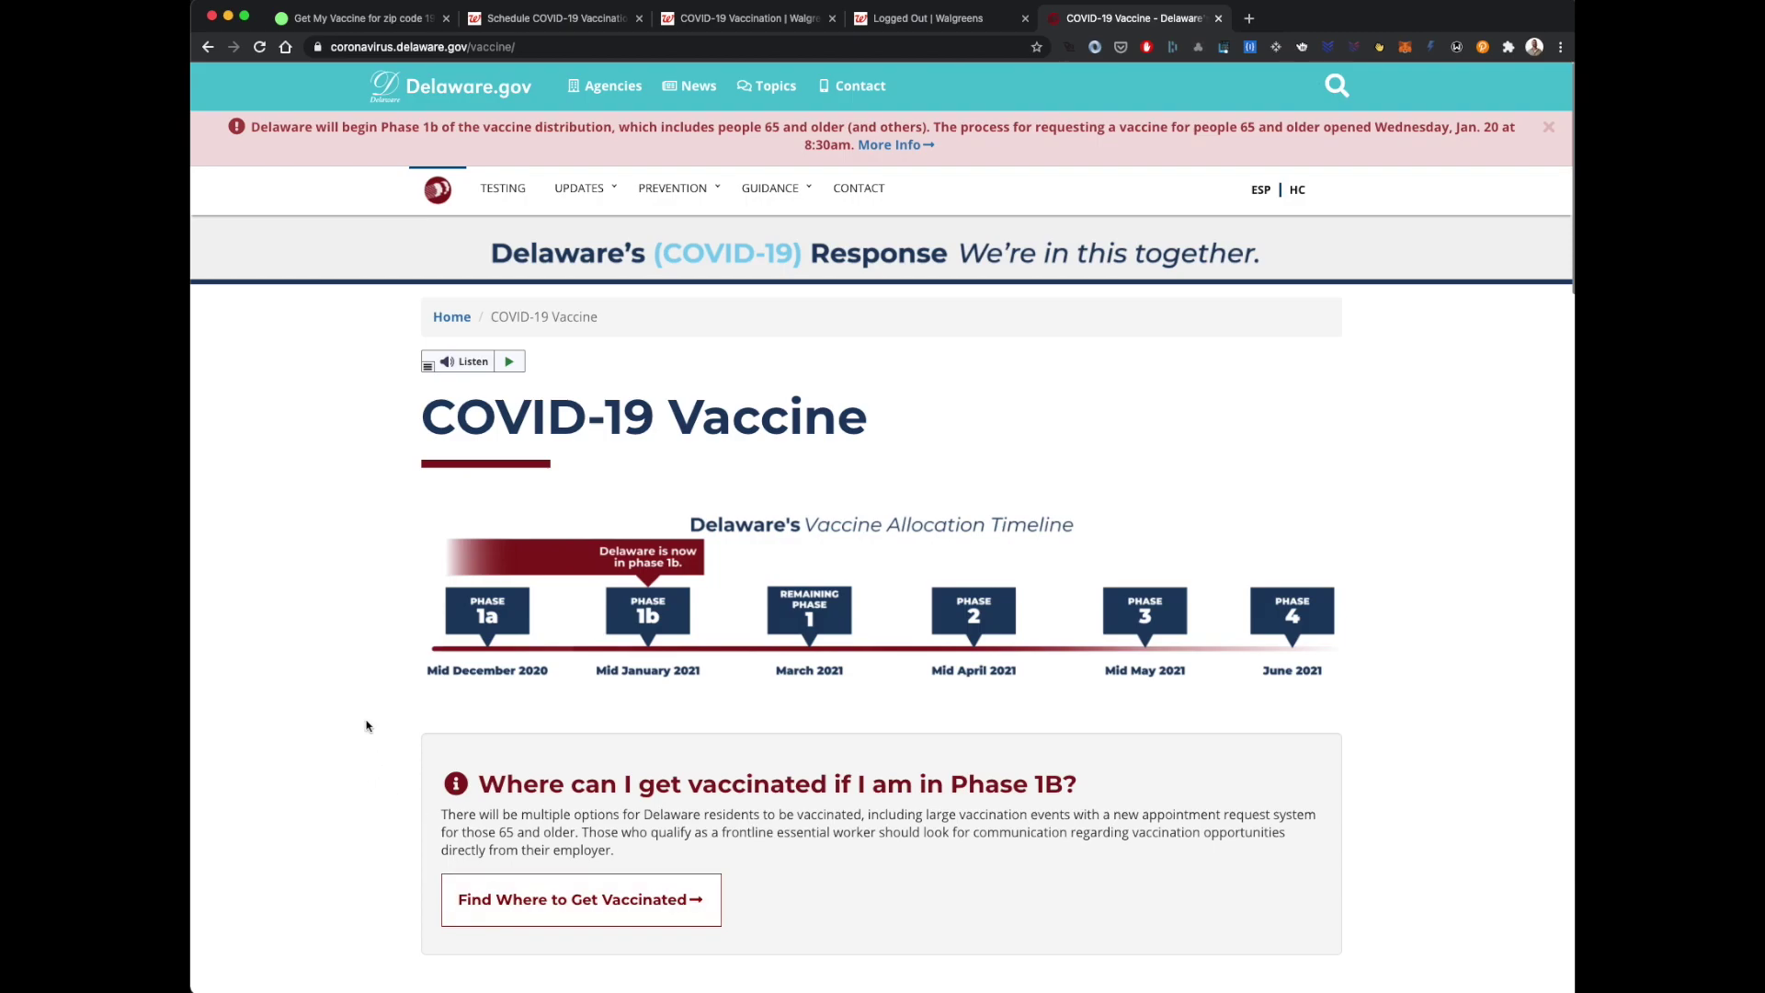
# - Go to Delaware's Find Where to Get Vaccinated page and choose the Phase 1B Pharmacies option
pyautogui.scroll(-2, 366, 727)
pyautogui.scroll(-1, 366, 727)
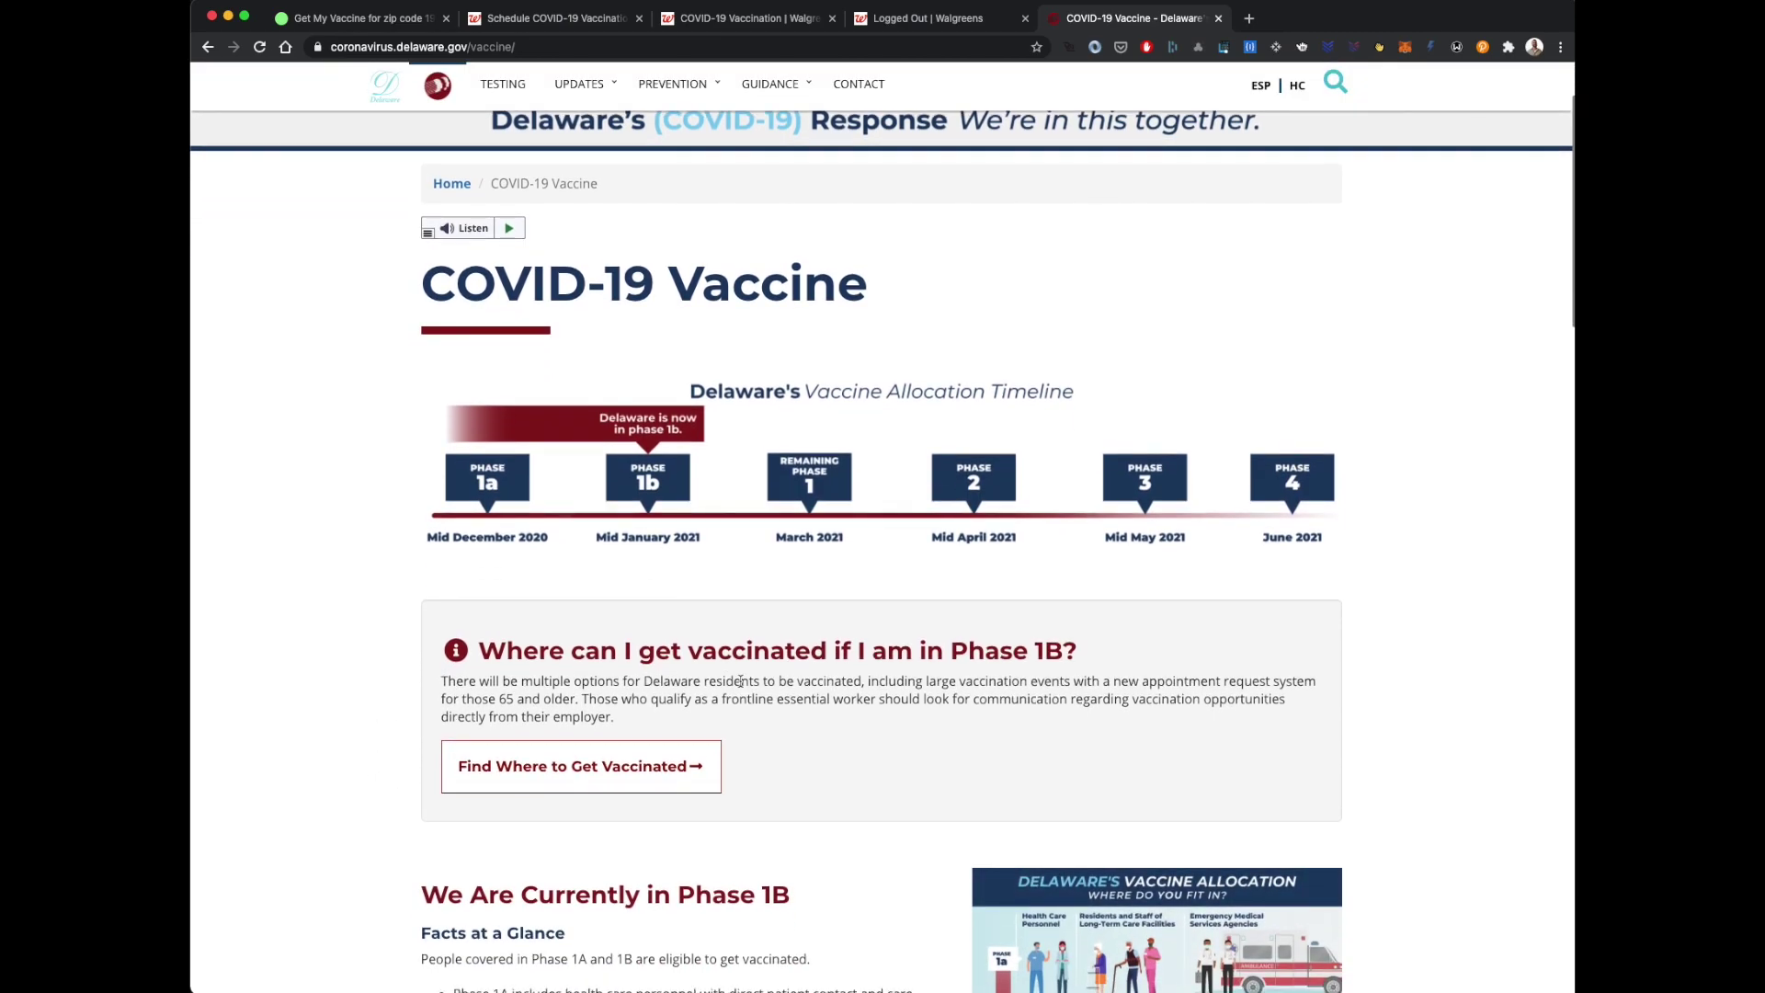
pyautogui.click(618, 765)
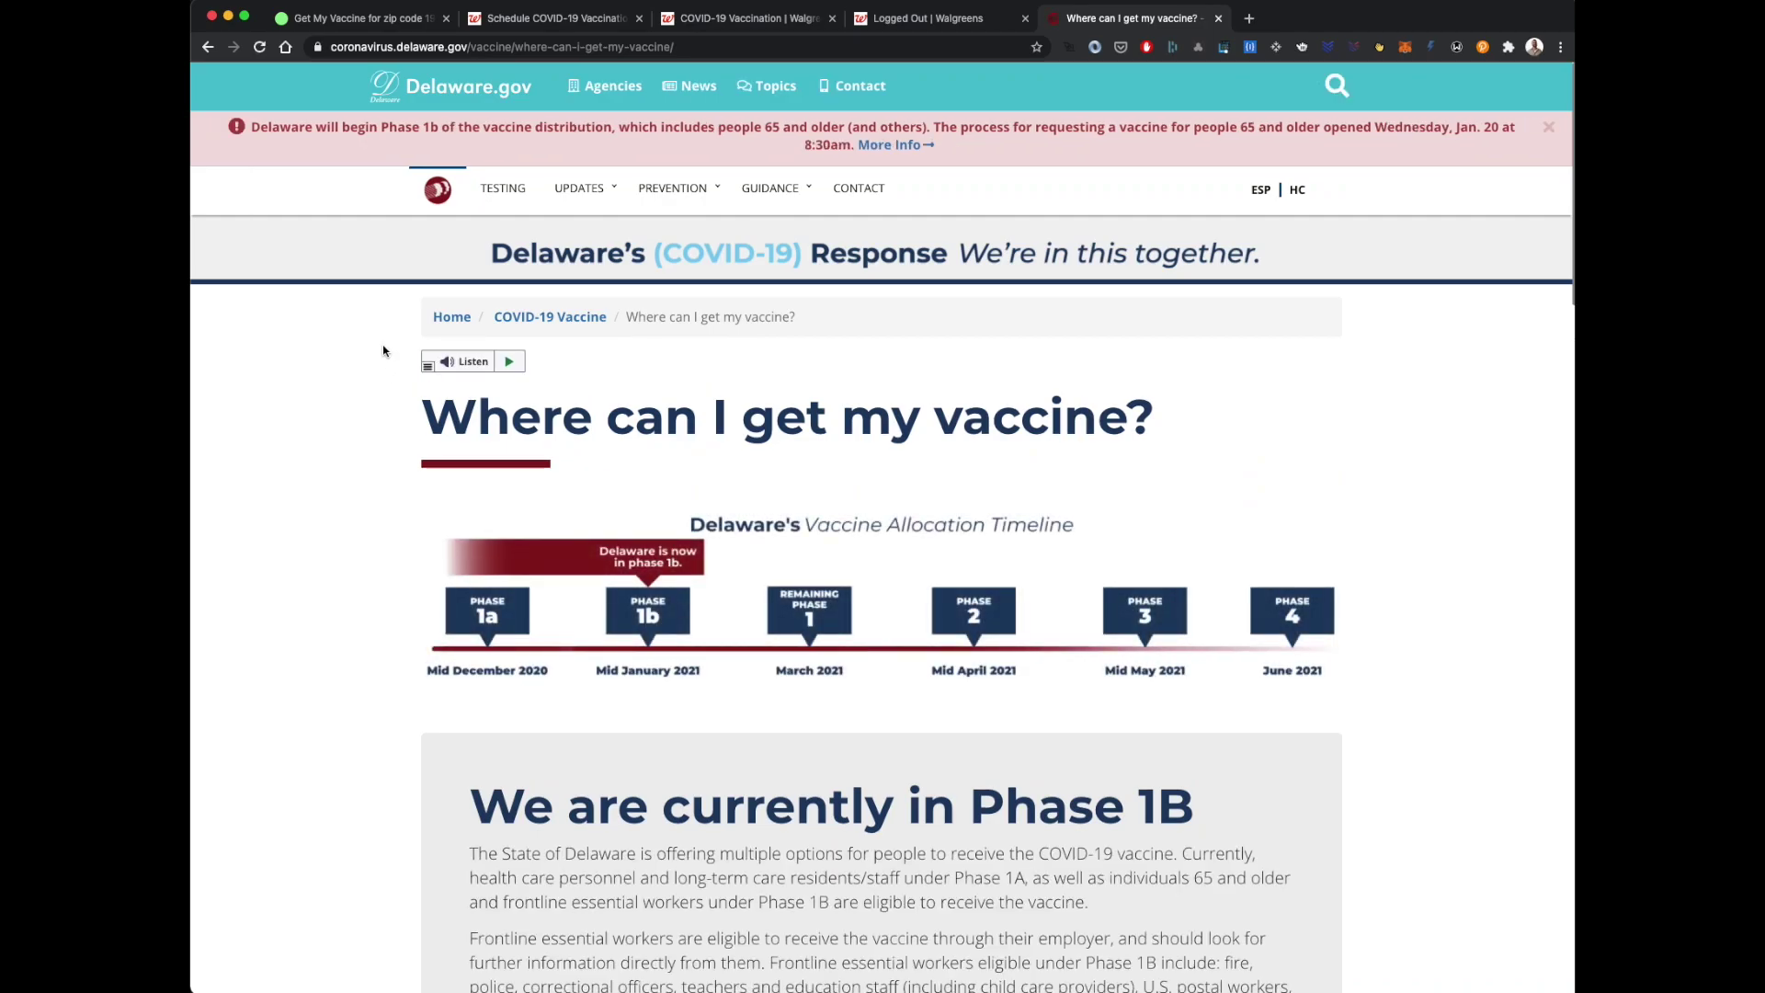
pyautogui.scroll(-1, 342, 479)
pyautogui.scroll(-9, 344, 478)
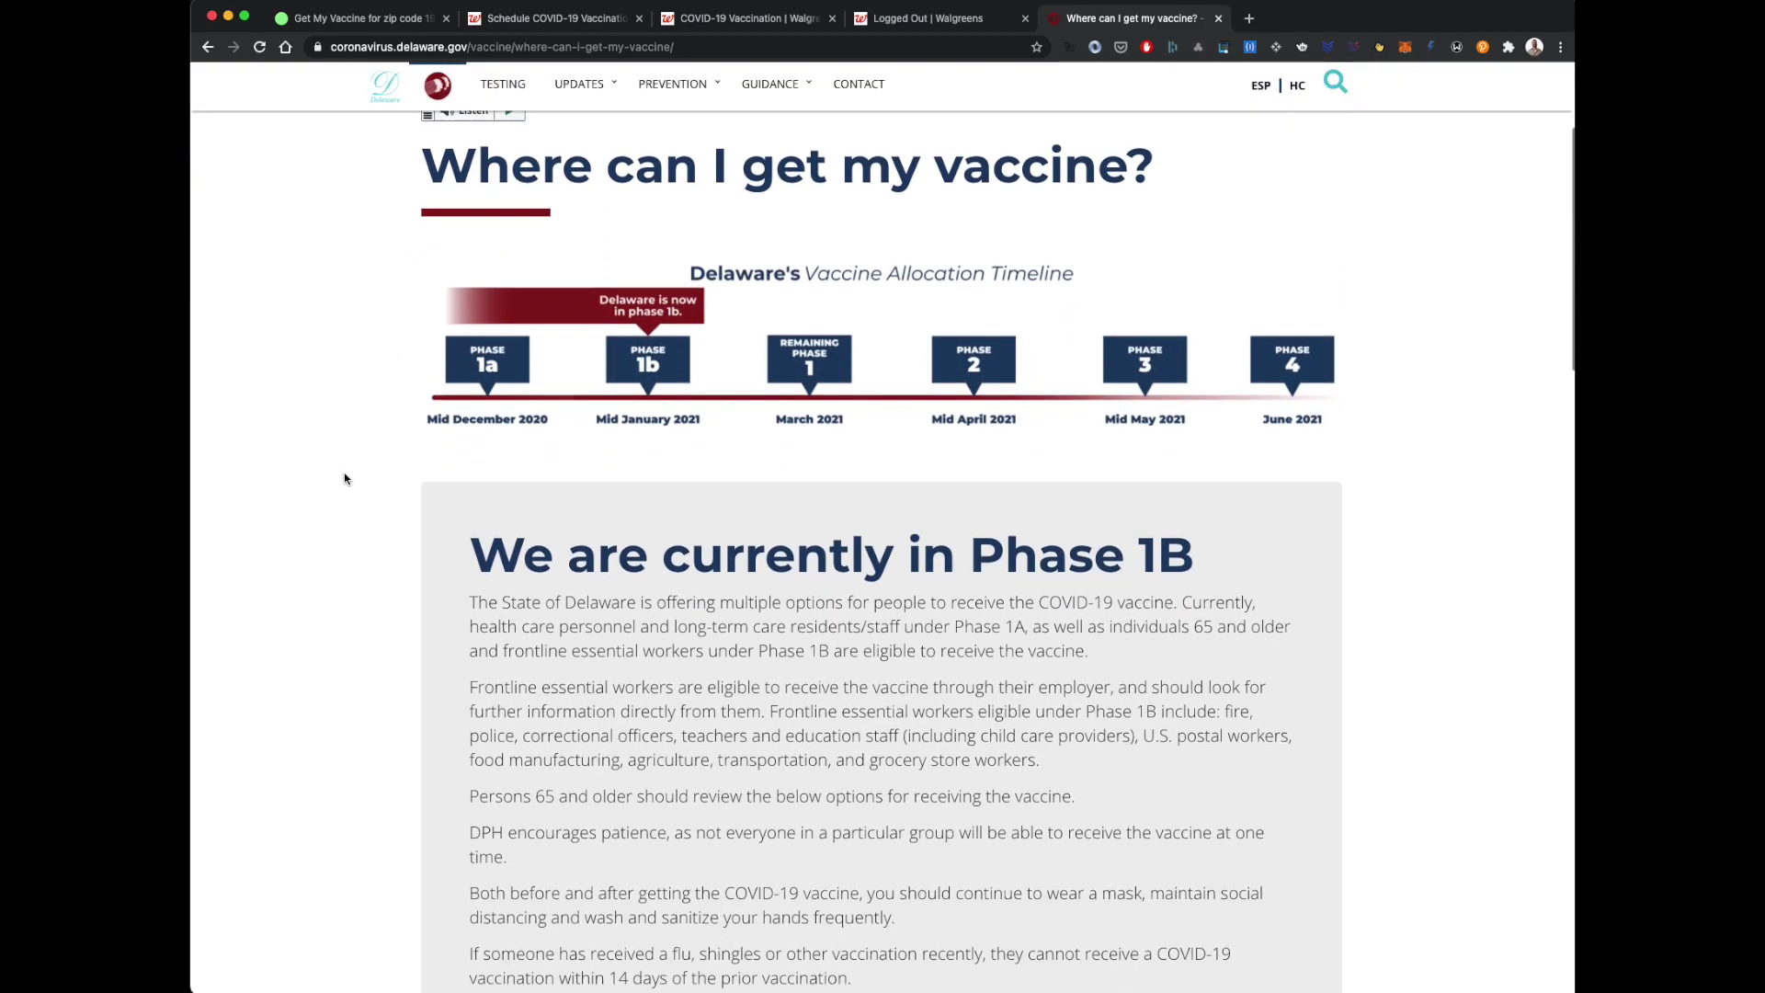
pyautogui.scroll(-4, 343, 478)
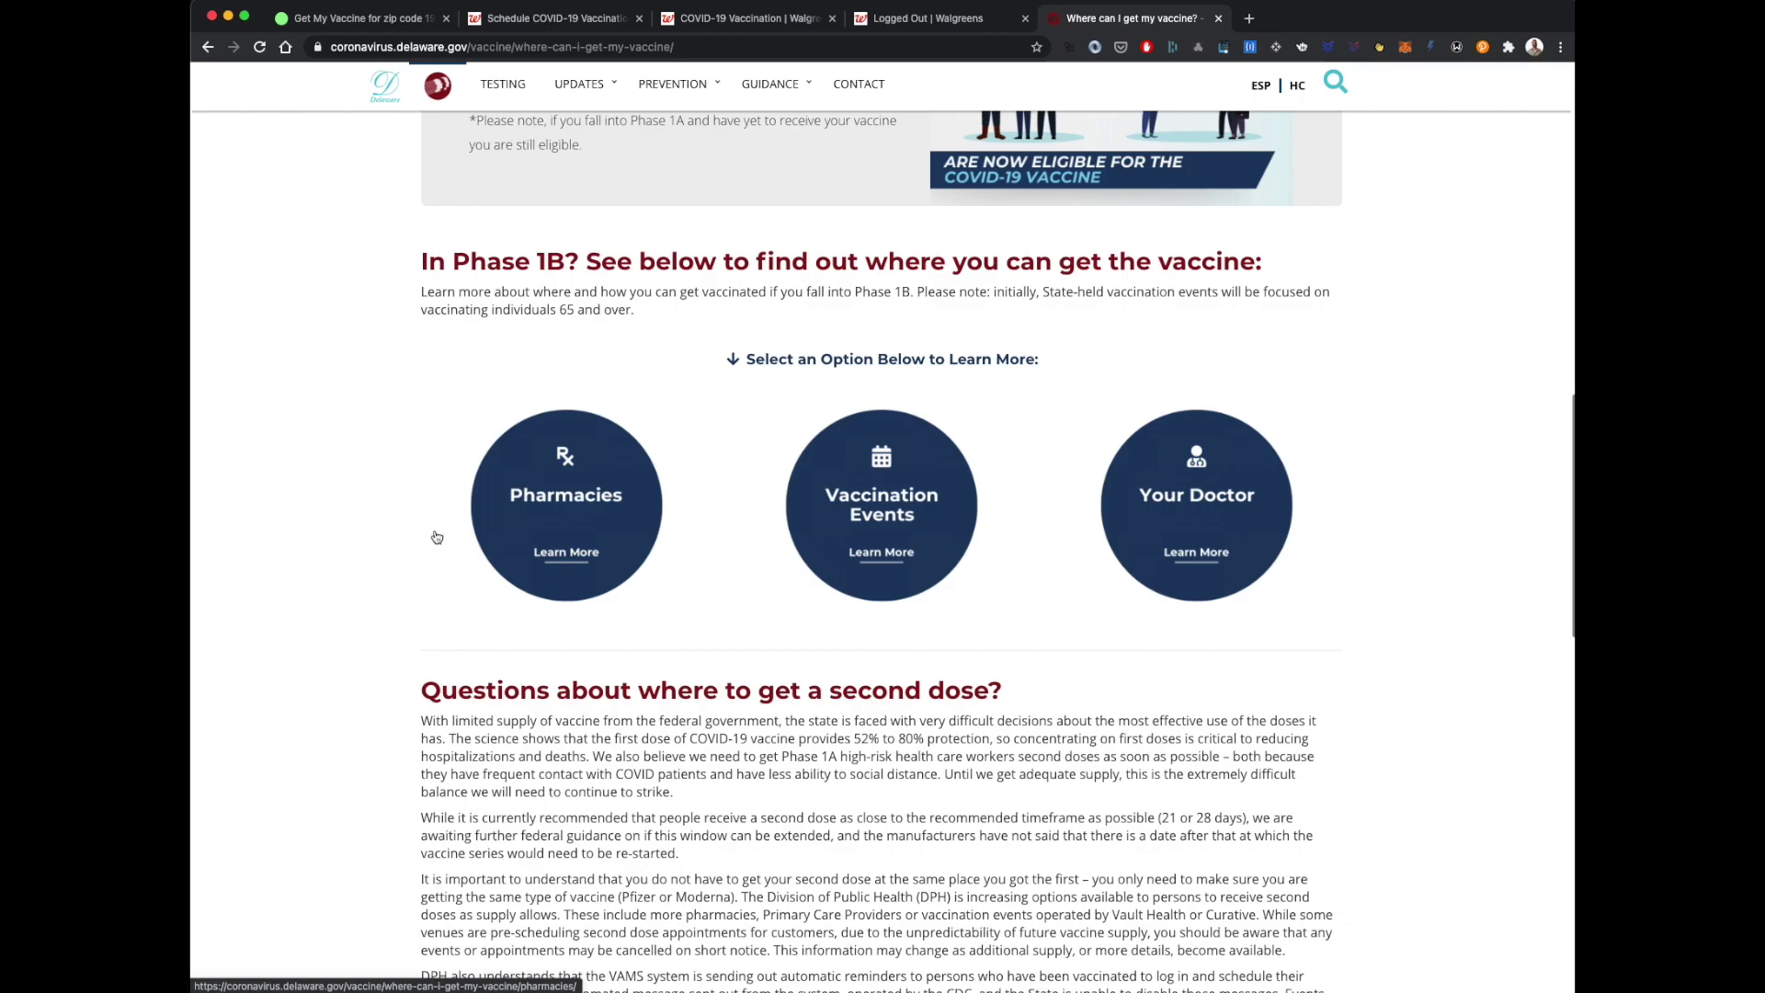
pyautogui.click(565, 498)
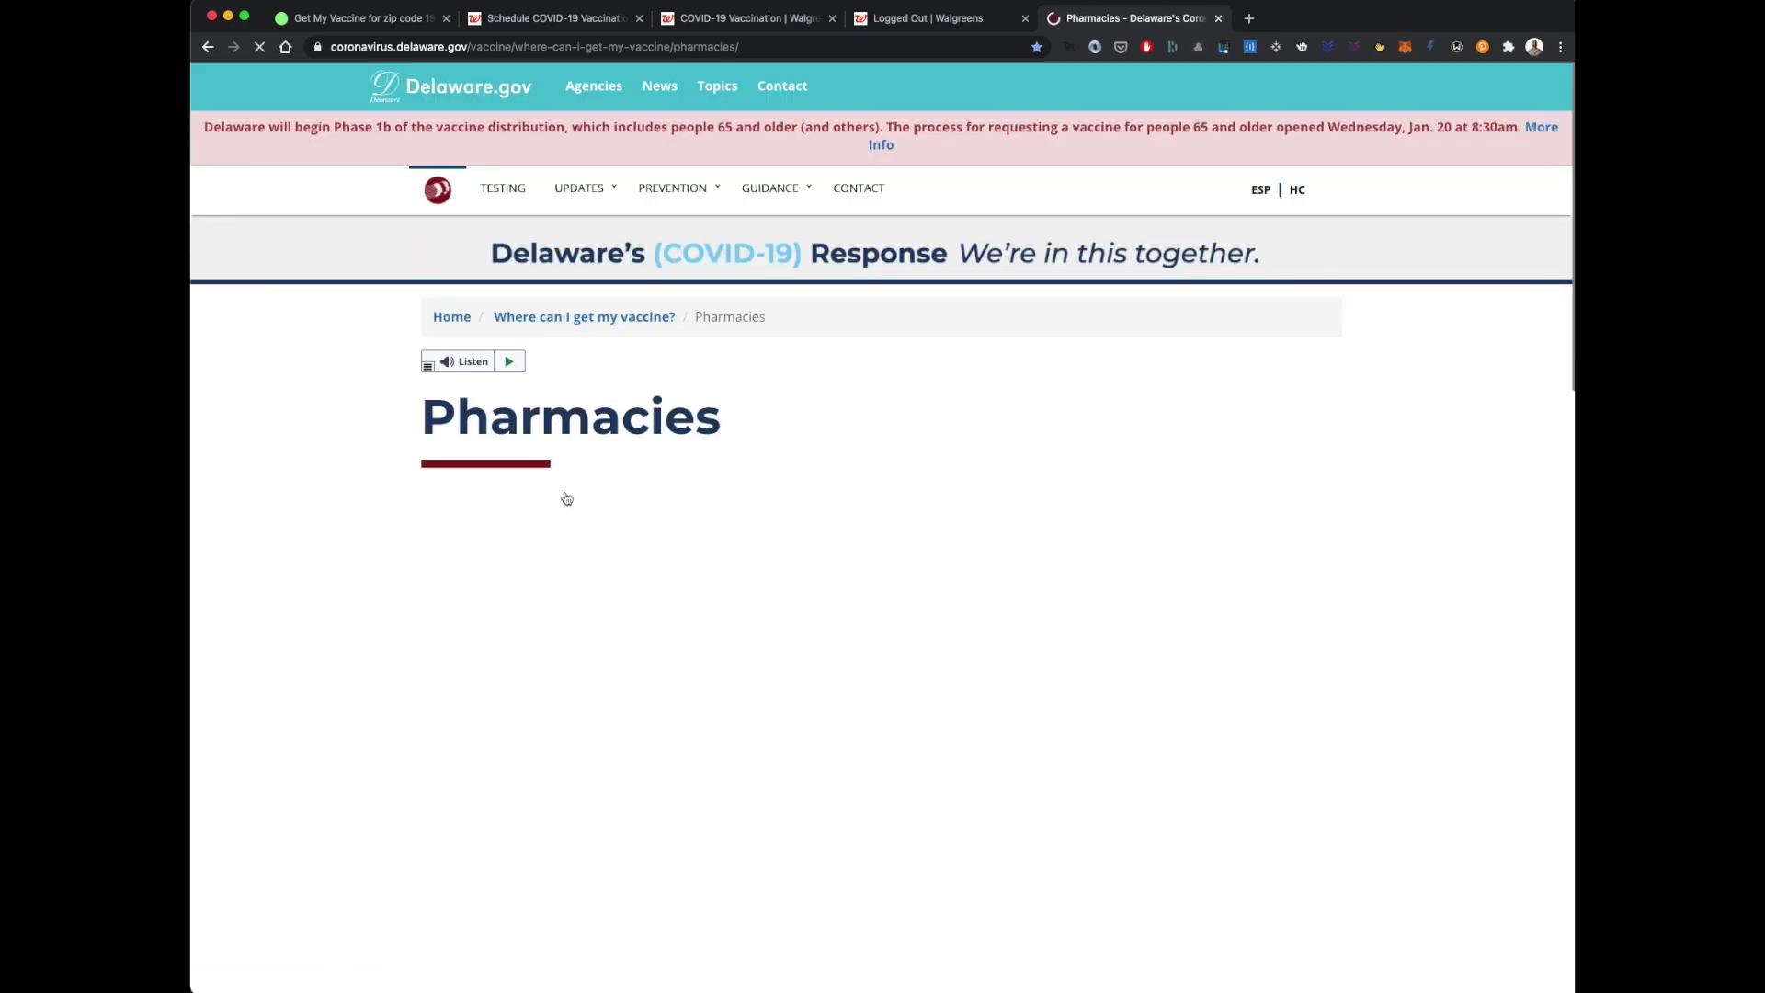
# - Scroll to the pharmacy logos and follow the Walgreens vaccination link
pyautogui.scroll(-1, 579, 476)
pyautogui.scroll(-7, 580, 476)
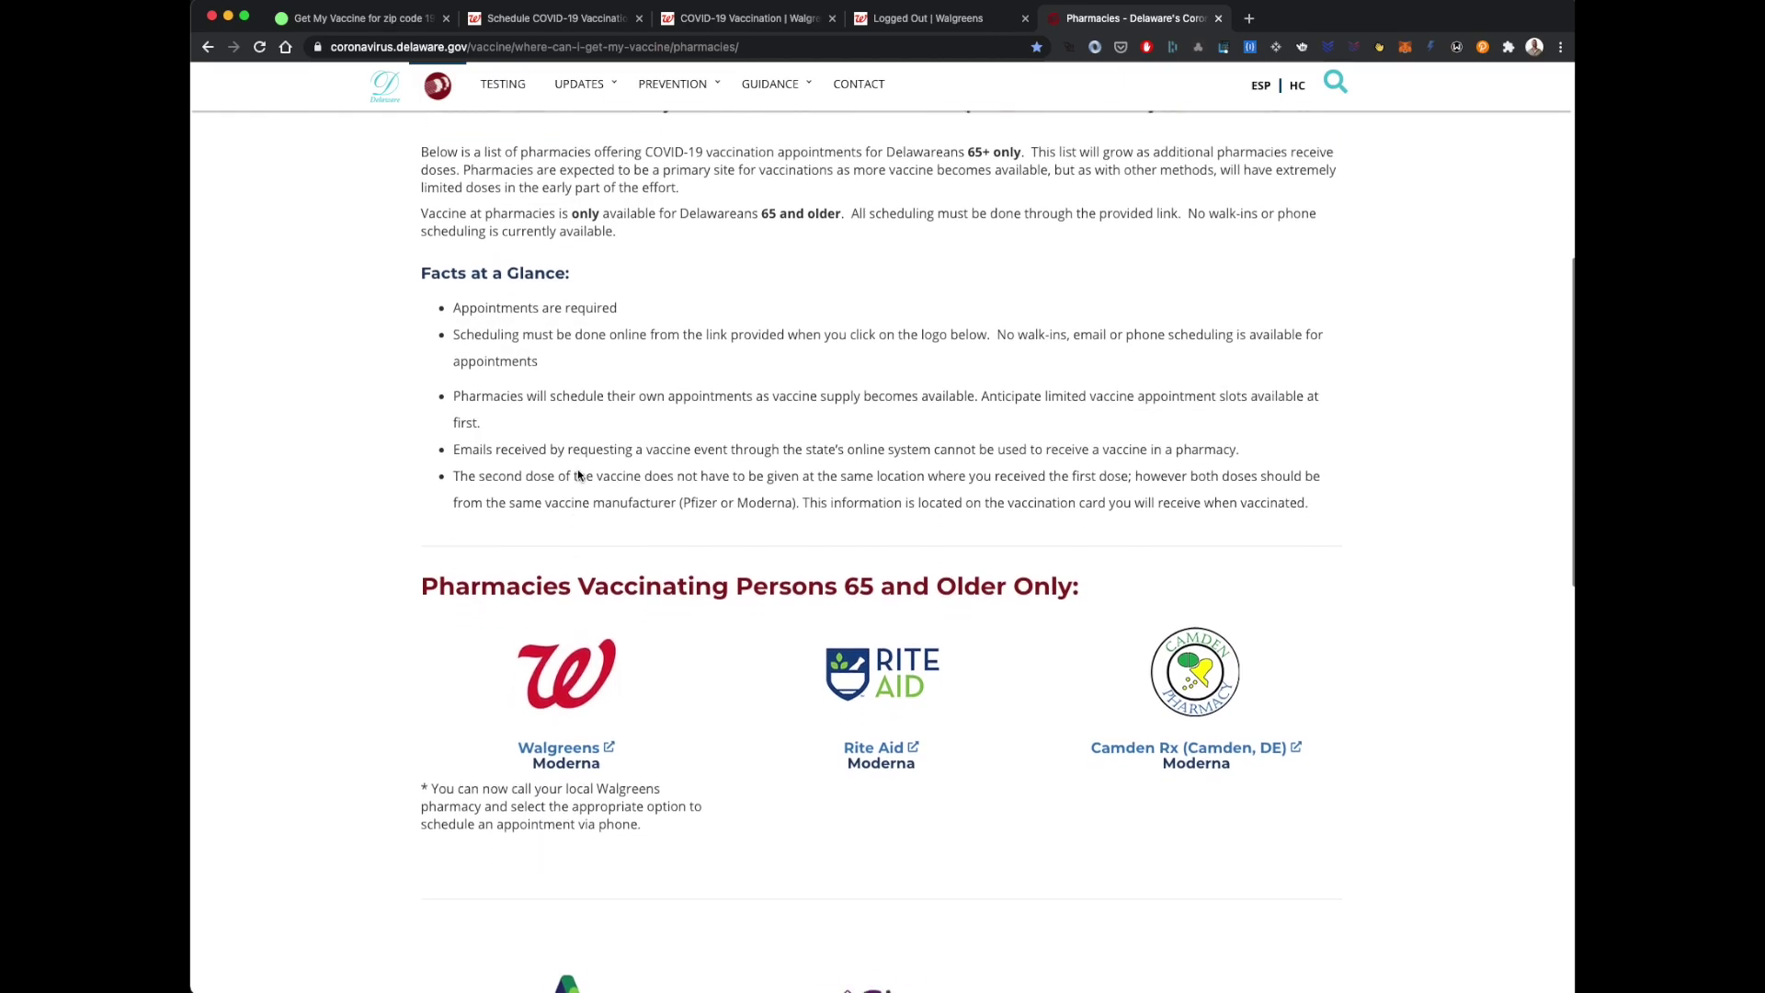
pyautogui.scroll(-1, 578, 471)
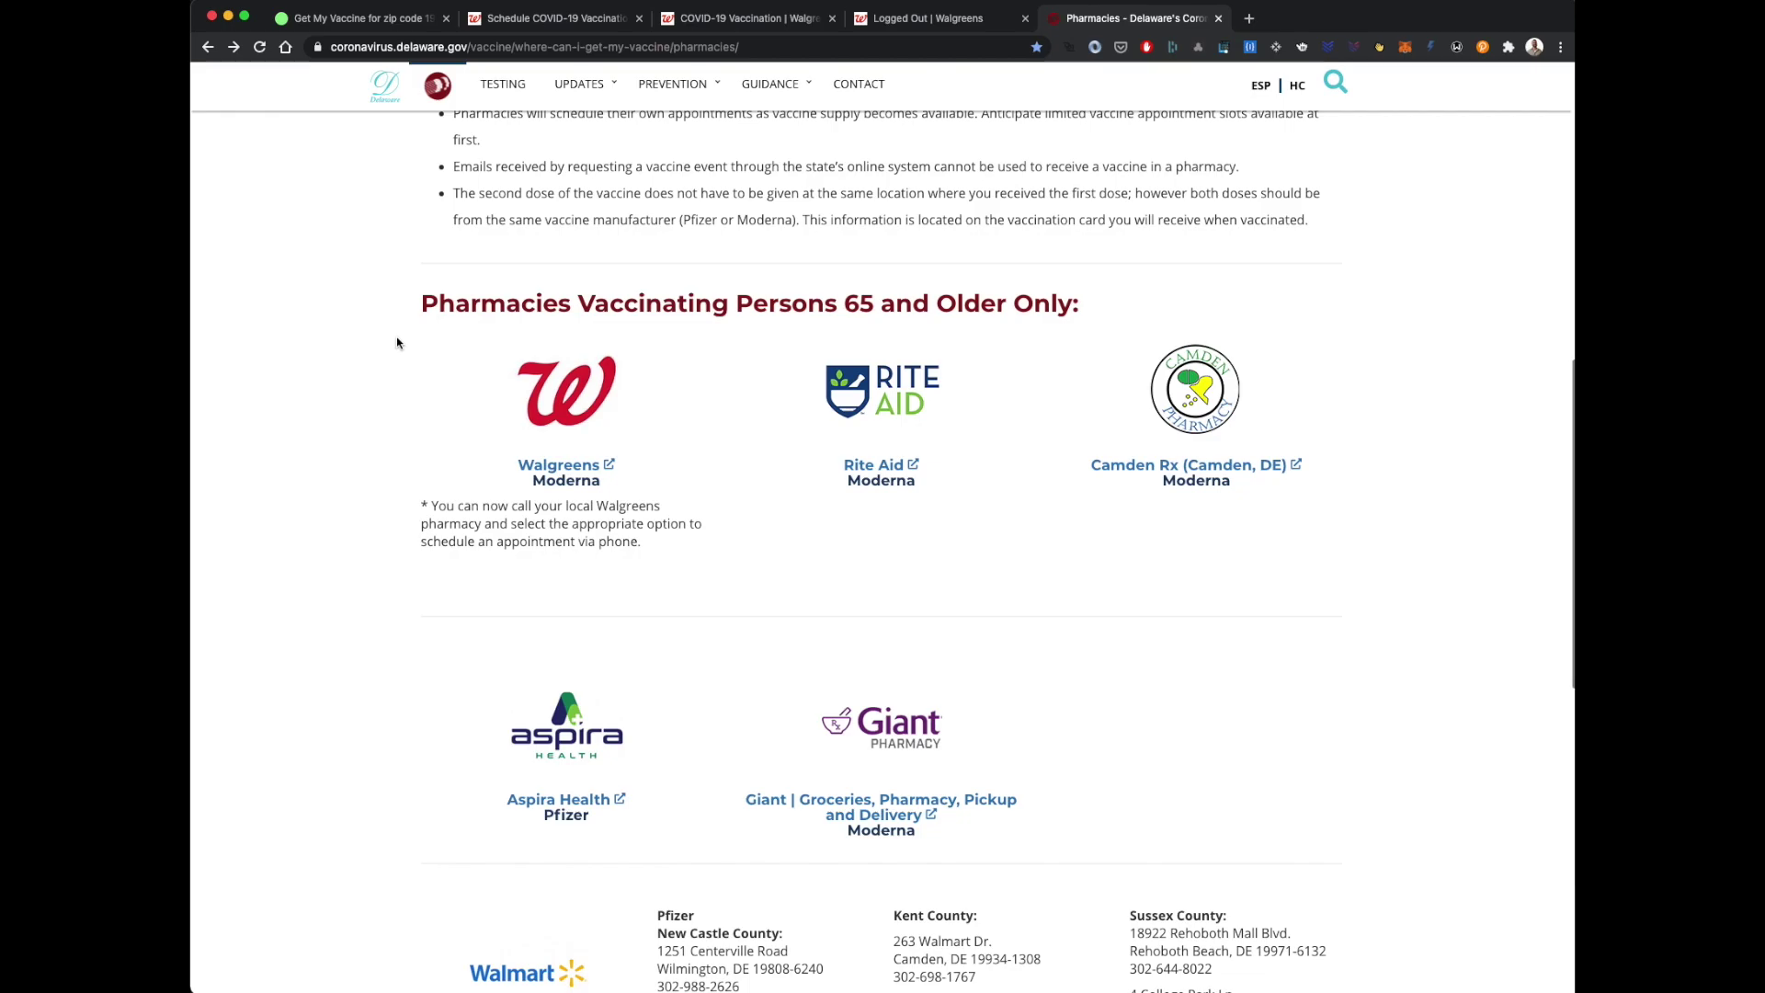
pyautogui.click(588, 409)
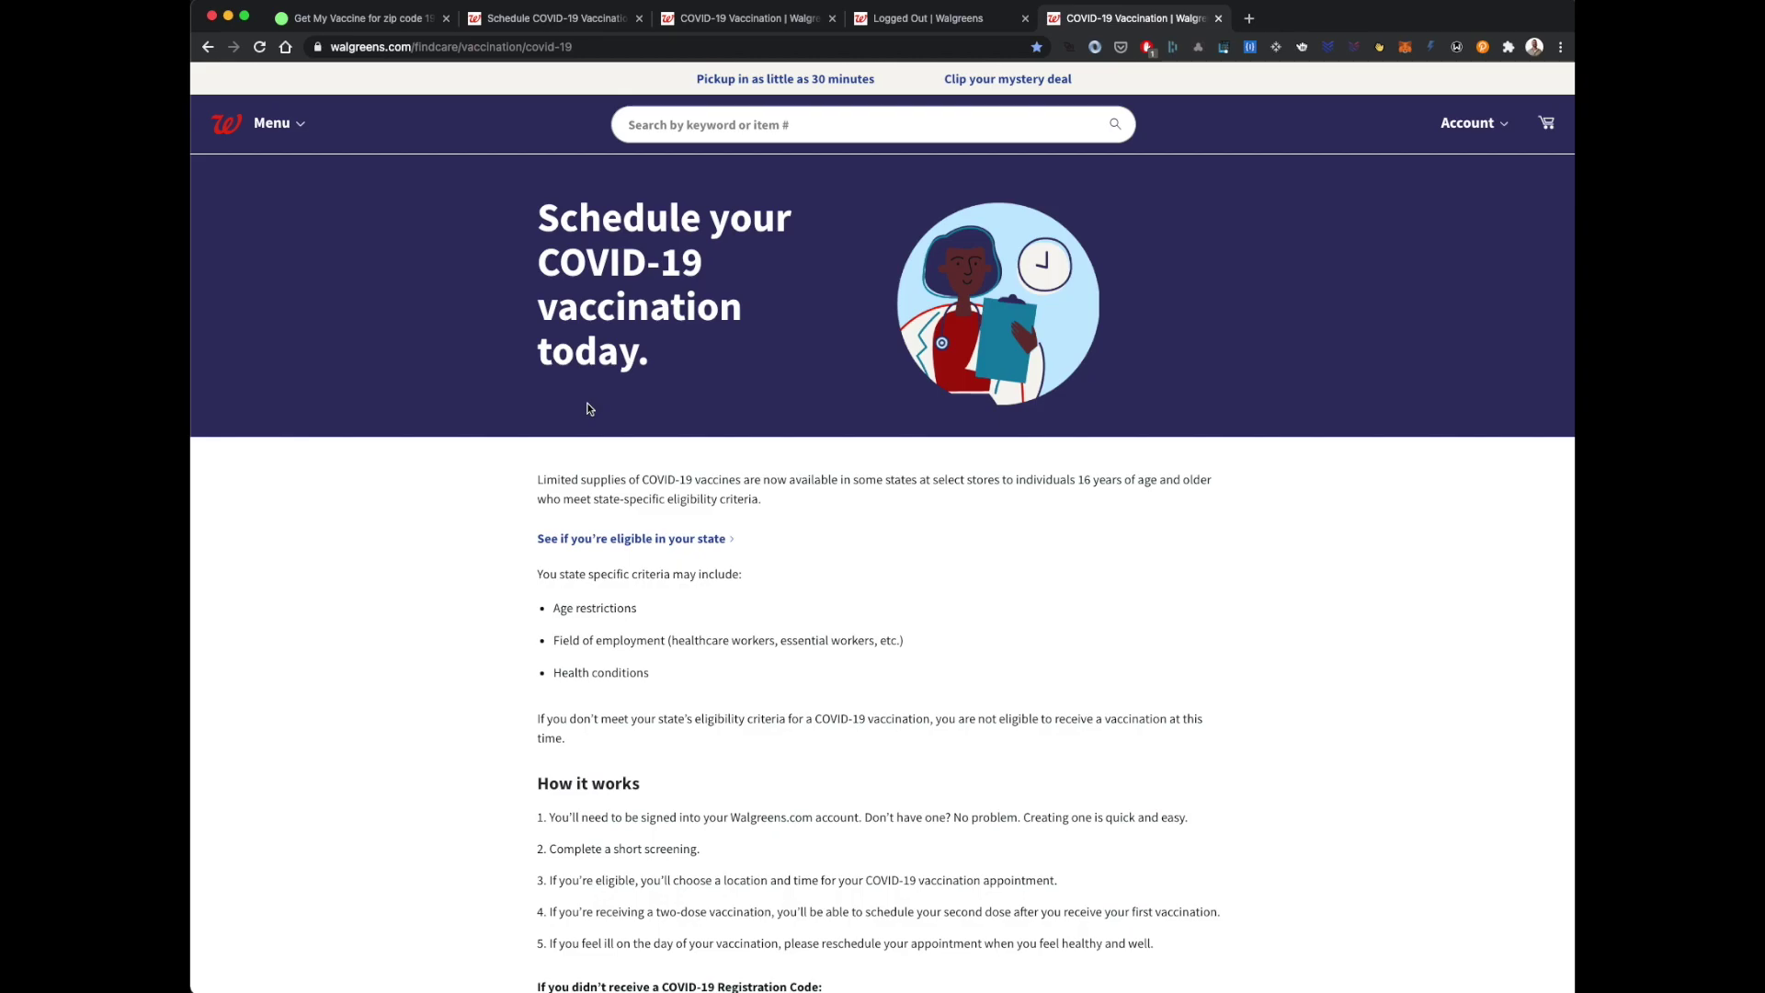
# - Review Walgreens' vaccine scheduling information and start scheduling with Get started
pyautogui.scroll(-5, 613, 408)
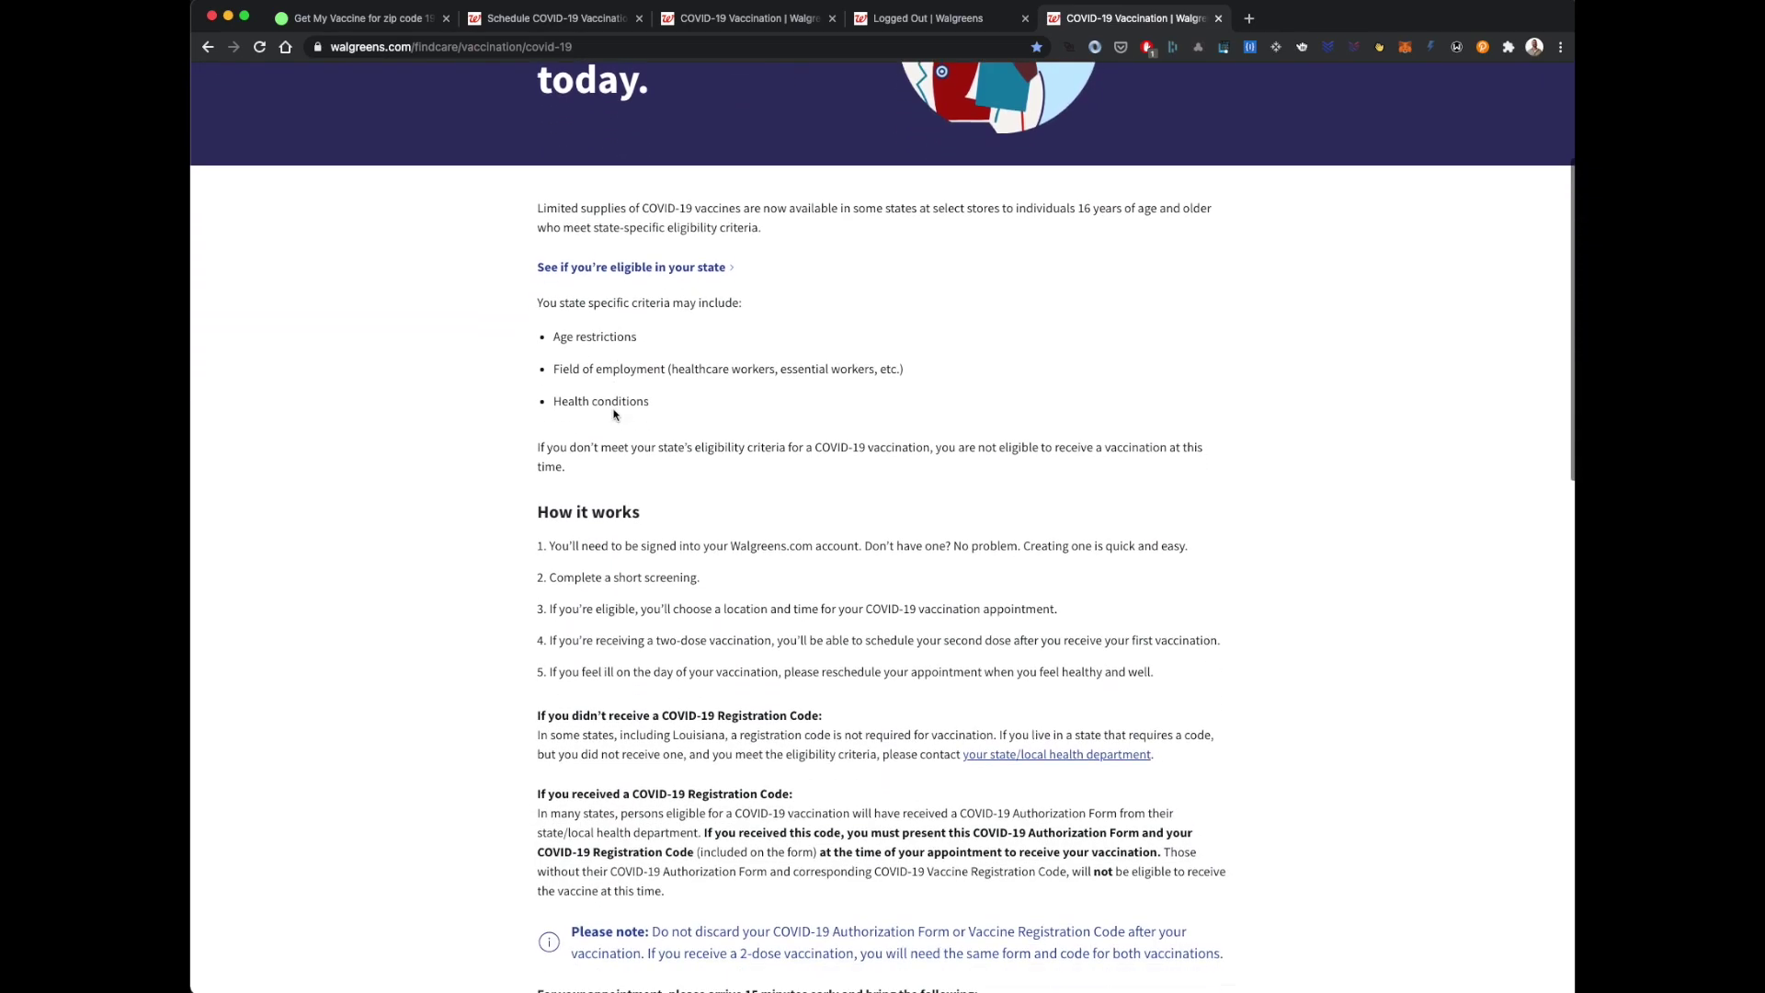
pyautogui.scroll(-2, 613, 410)
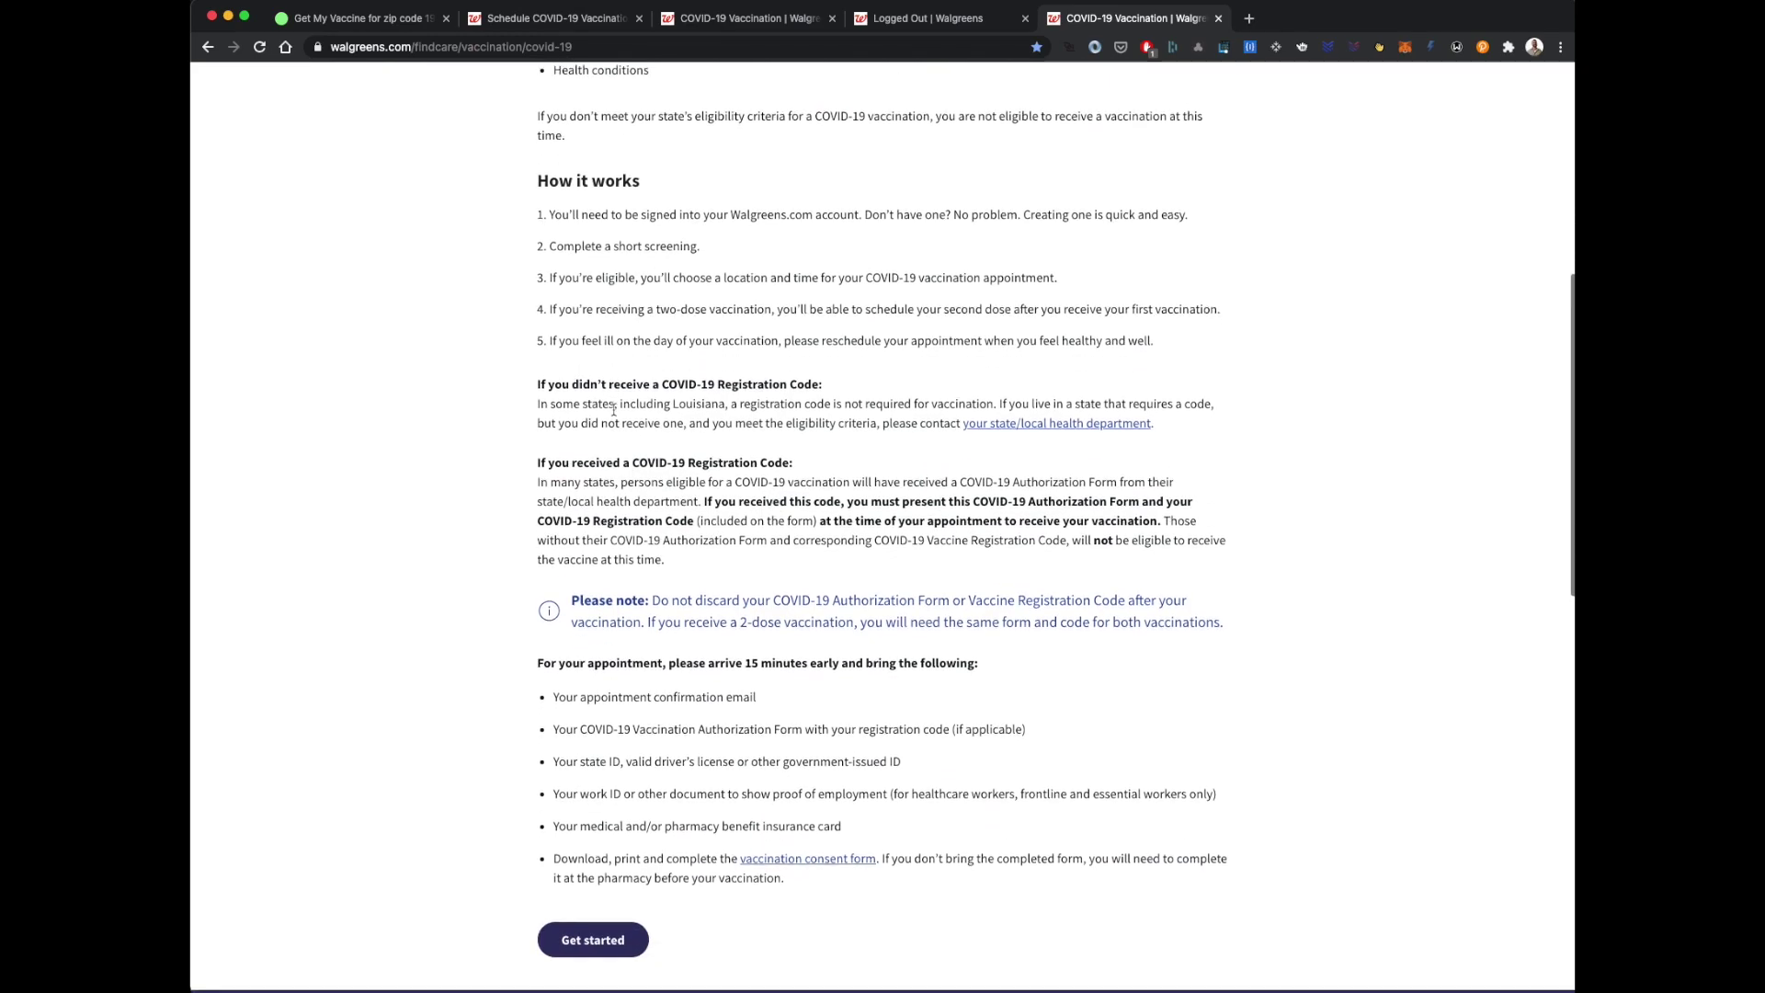
pyautogui.scroll(1, 614, 410)
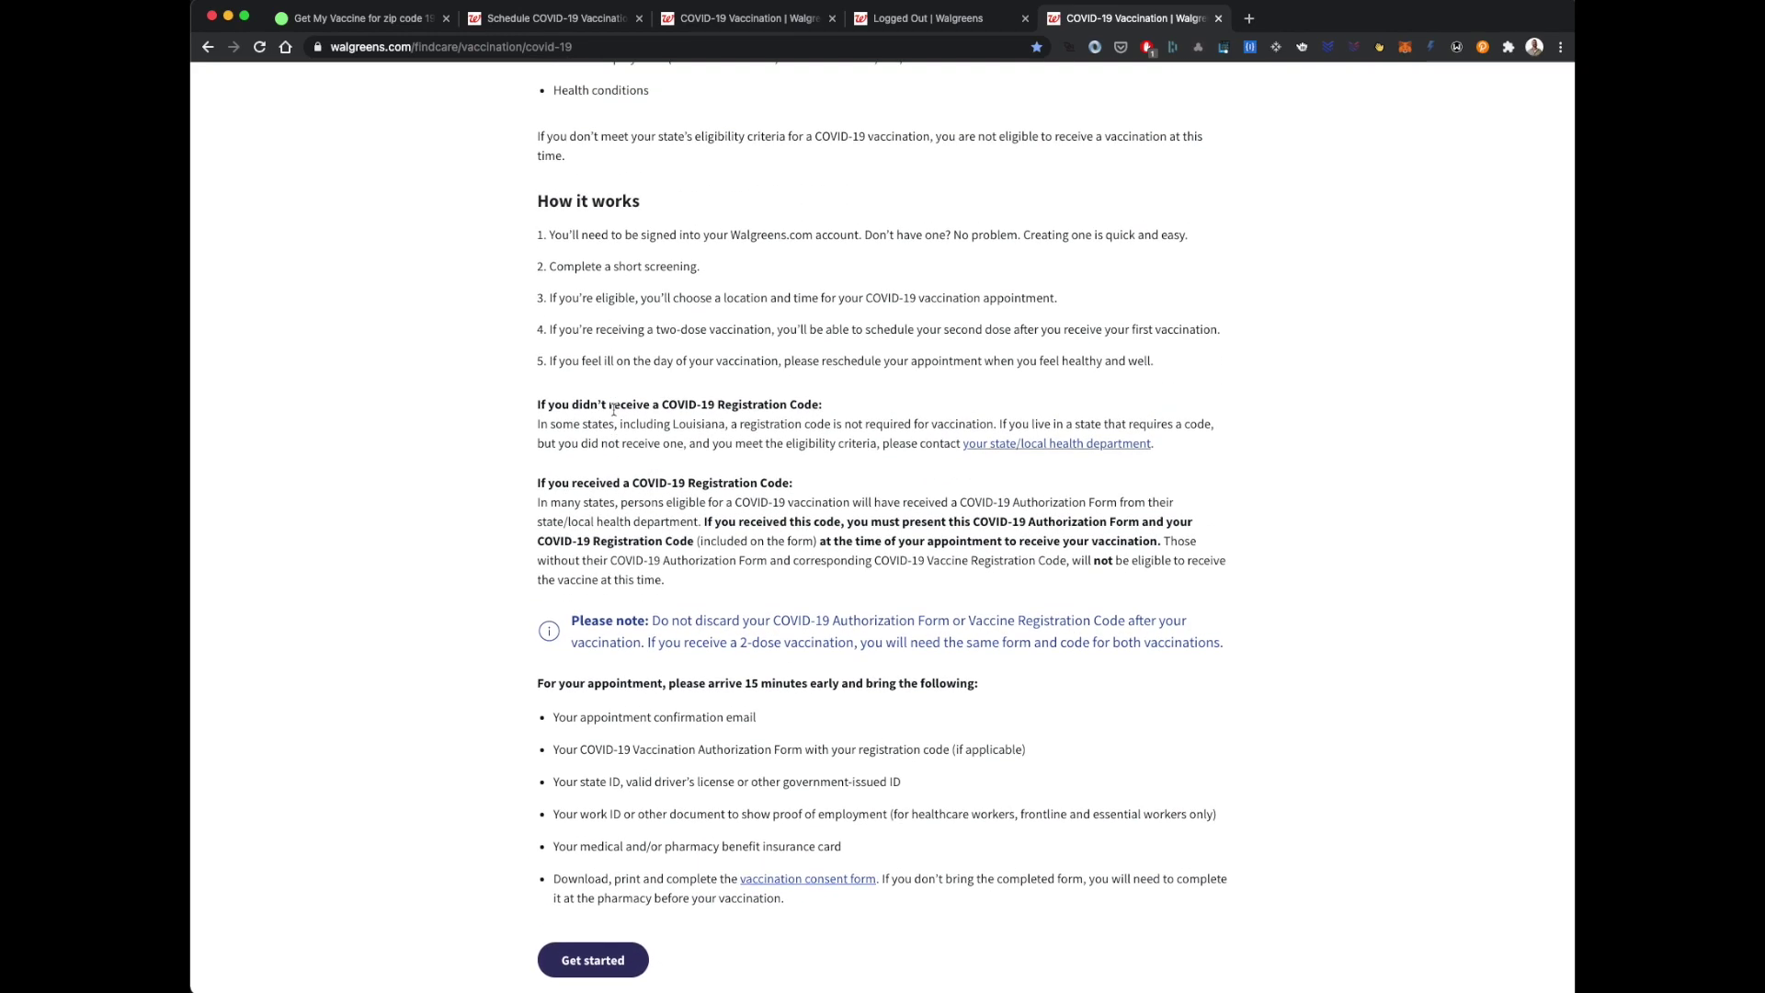
pyautogui.scroll(1, 606, 418)
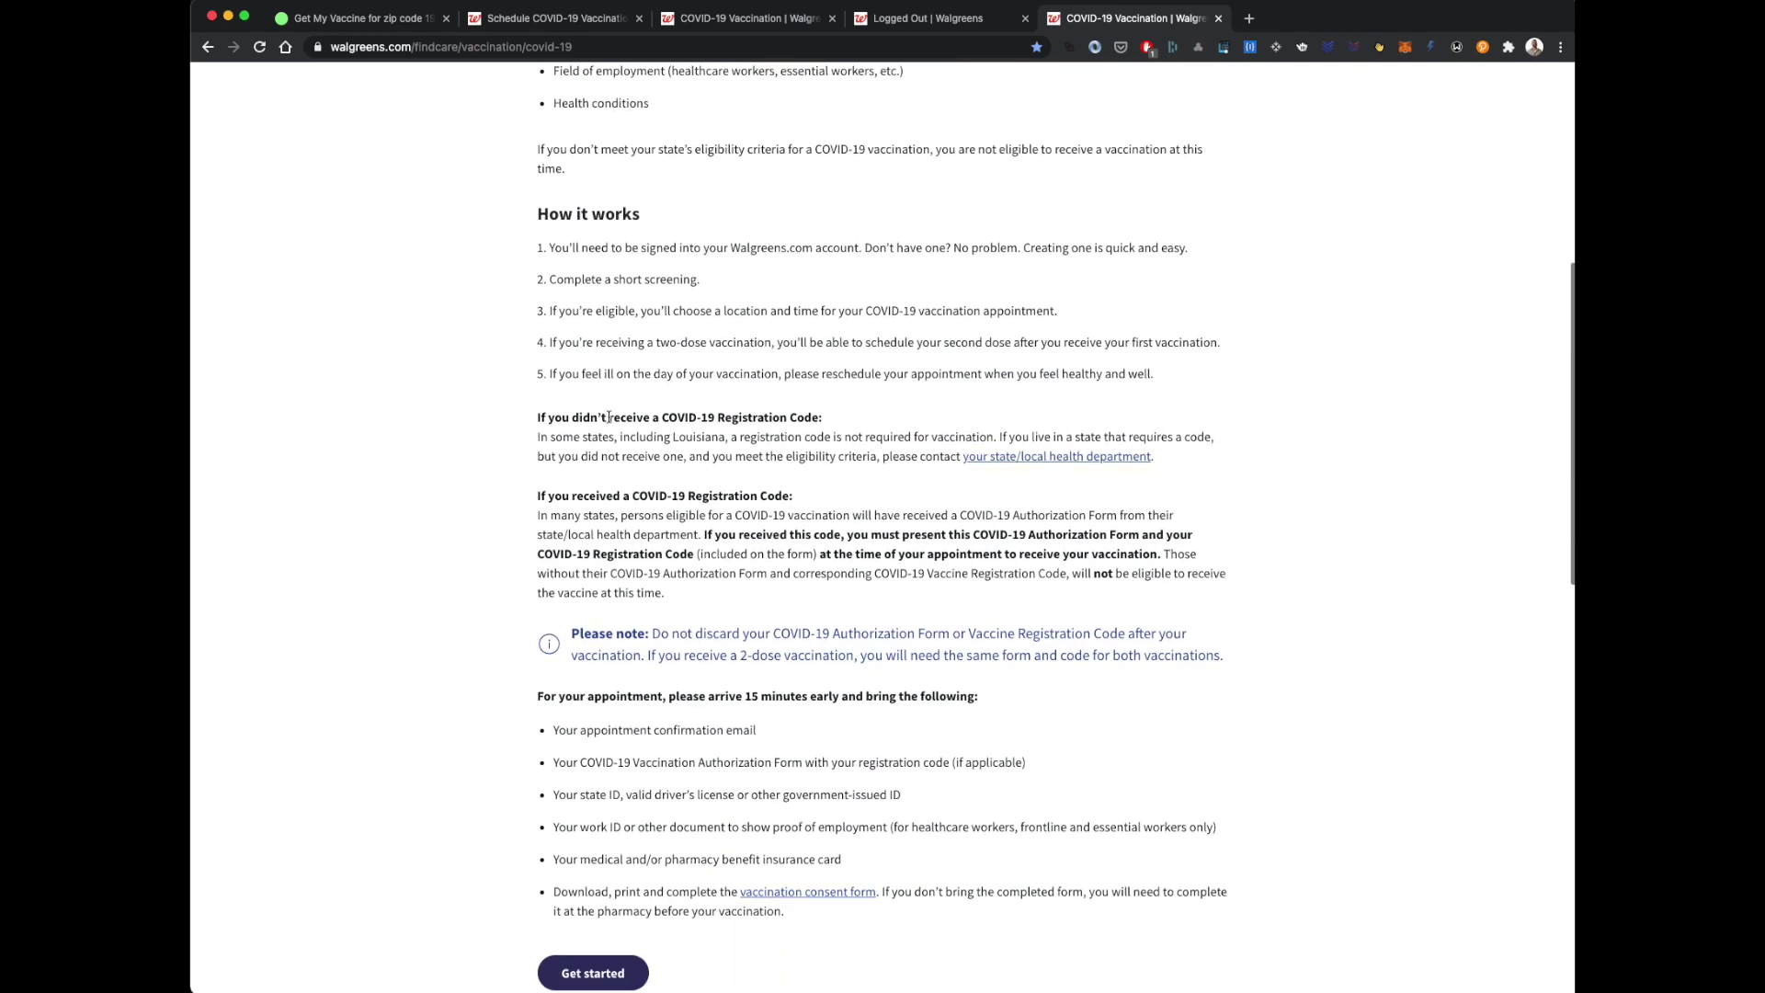
pyautogui.scroll(-5, 563, 634)
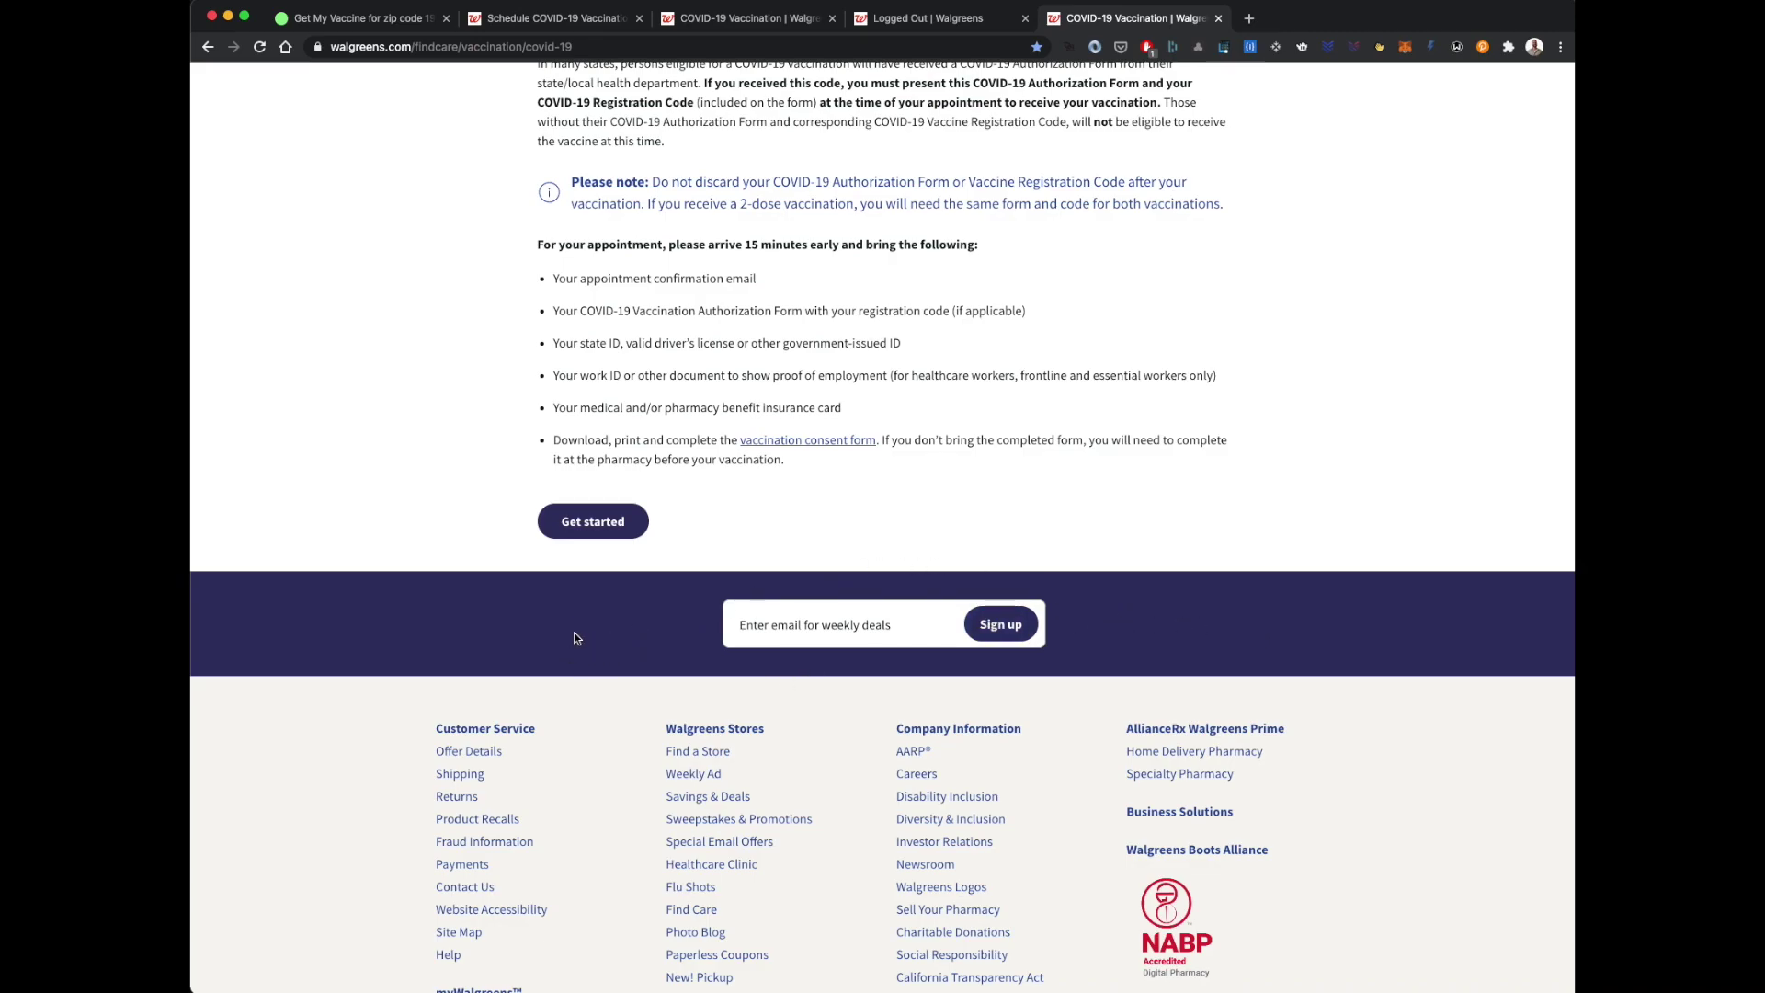
pyautogui.click(604, 535)
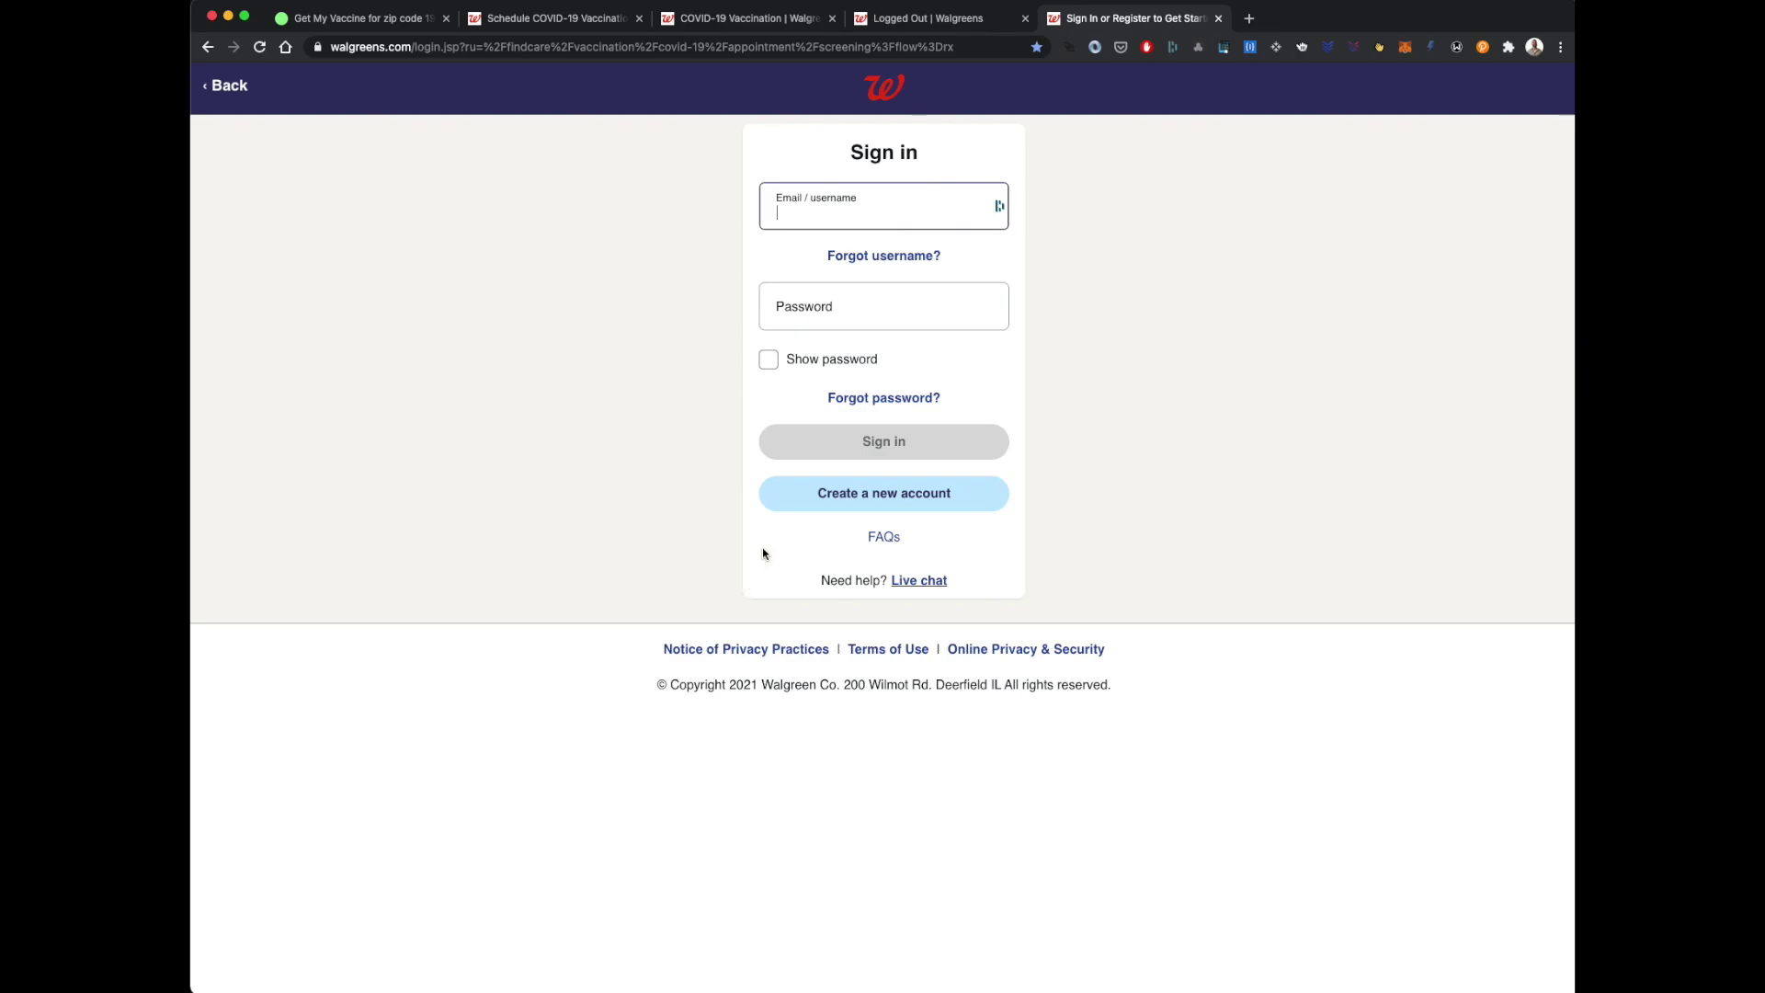
# - View the new-account registration form, then go back to signing in with an existing account
pyautogui.click(831, 503)
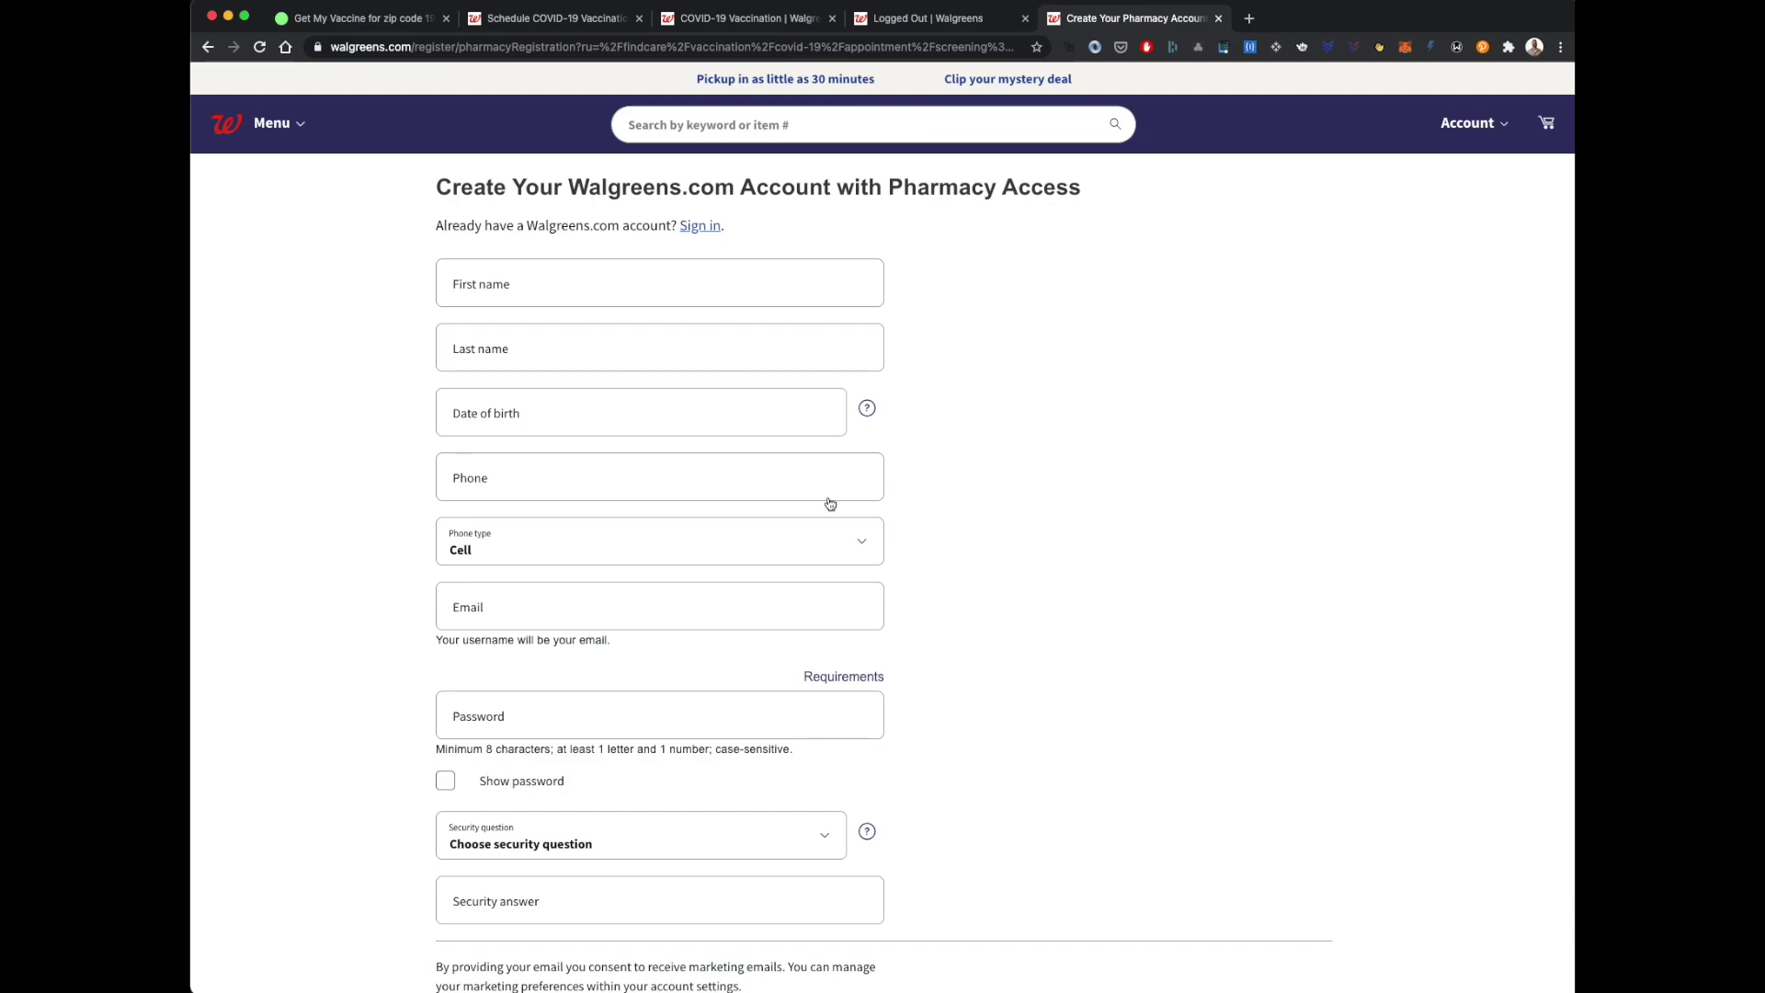
pyautogui.scroll(-5, 994, 625)
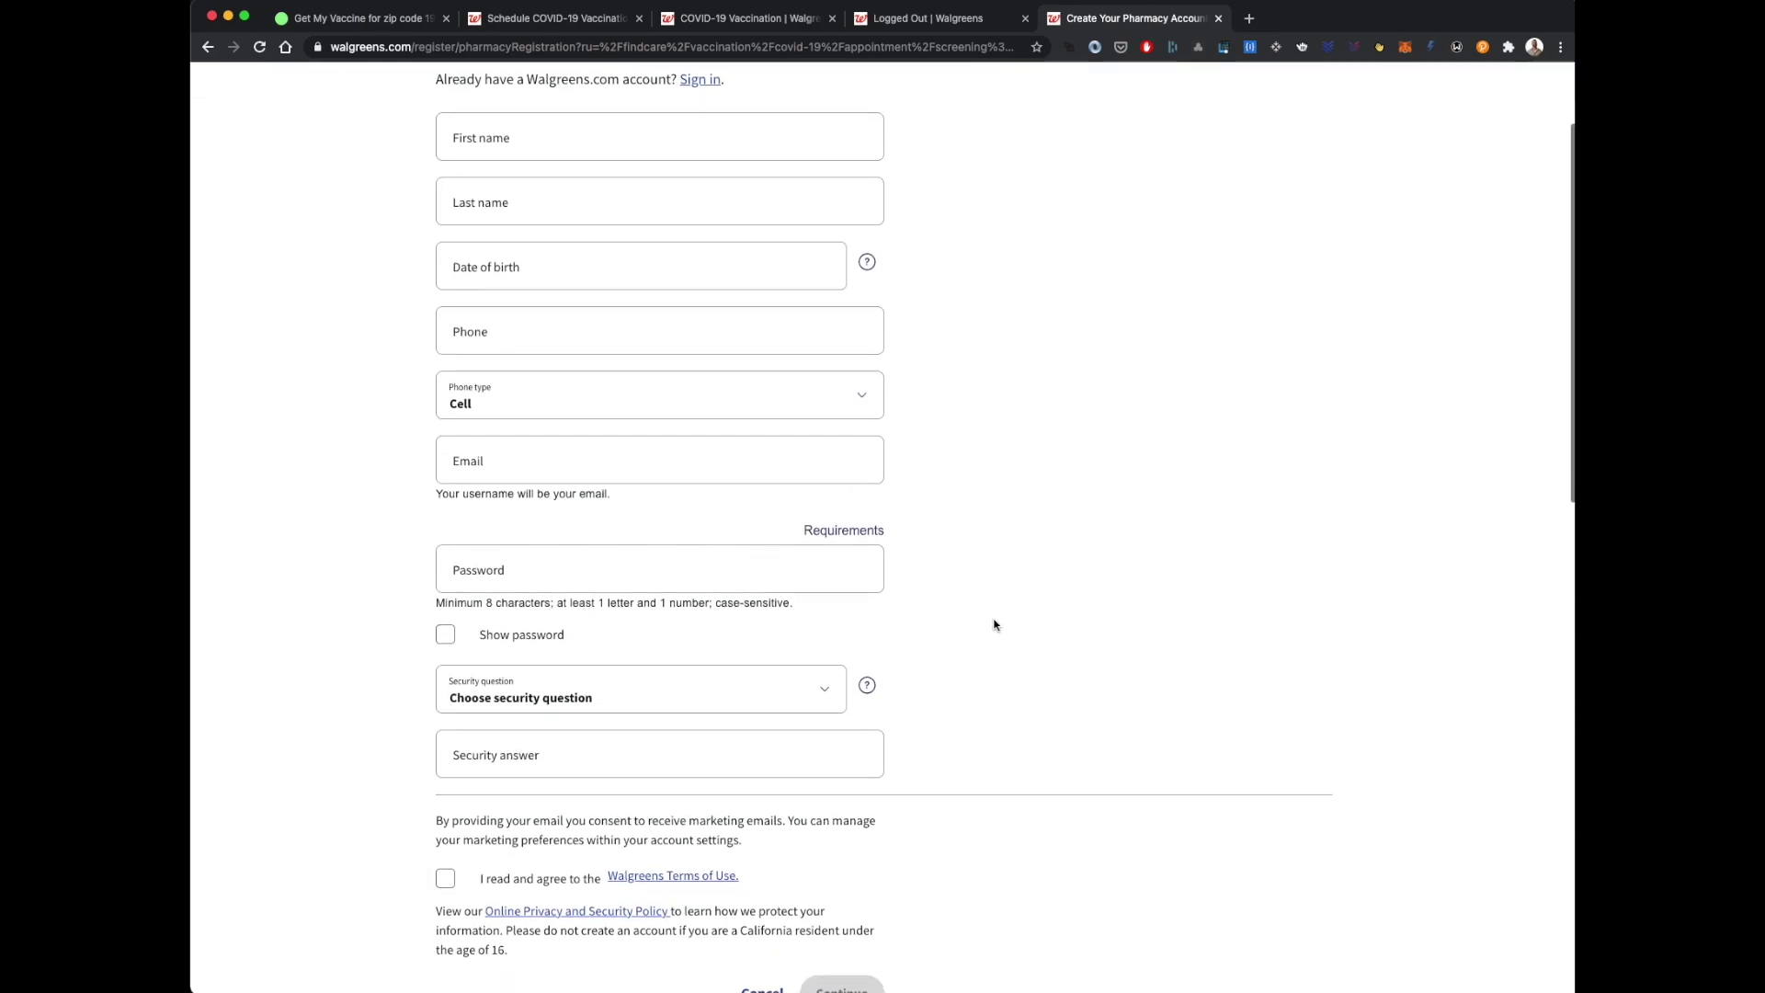
pyautogui.scroll(3, 994, 625)
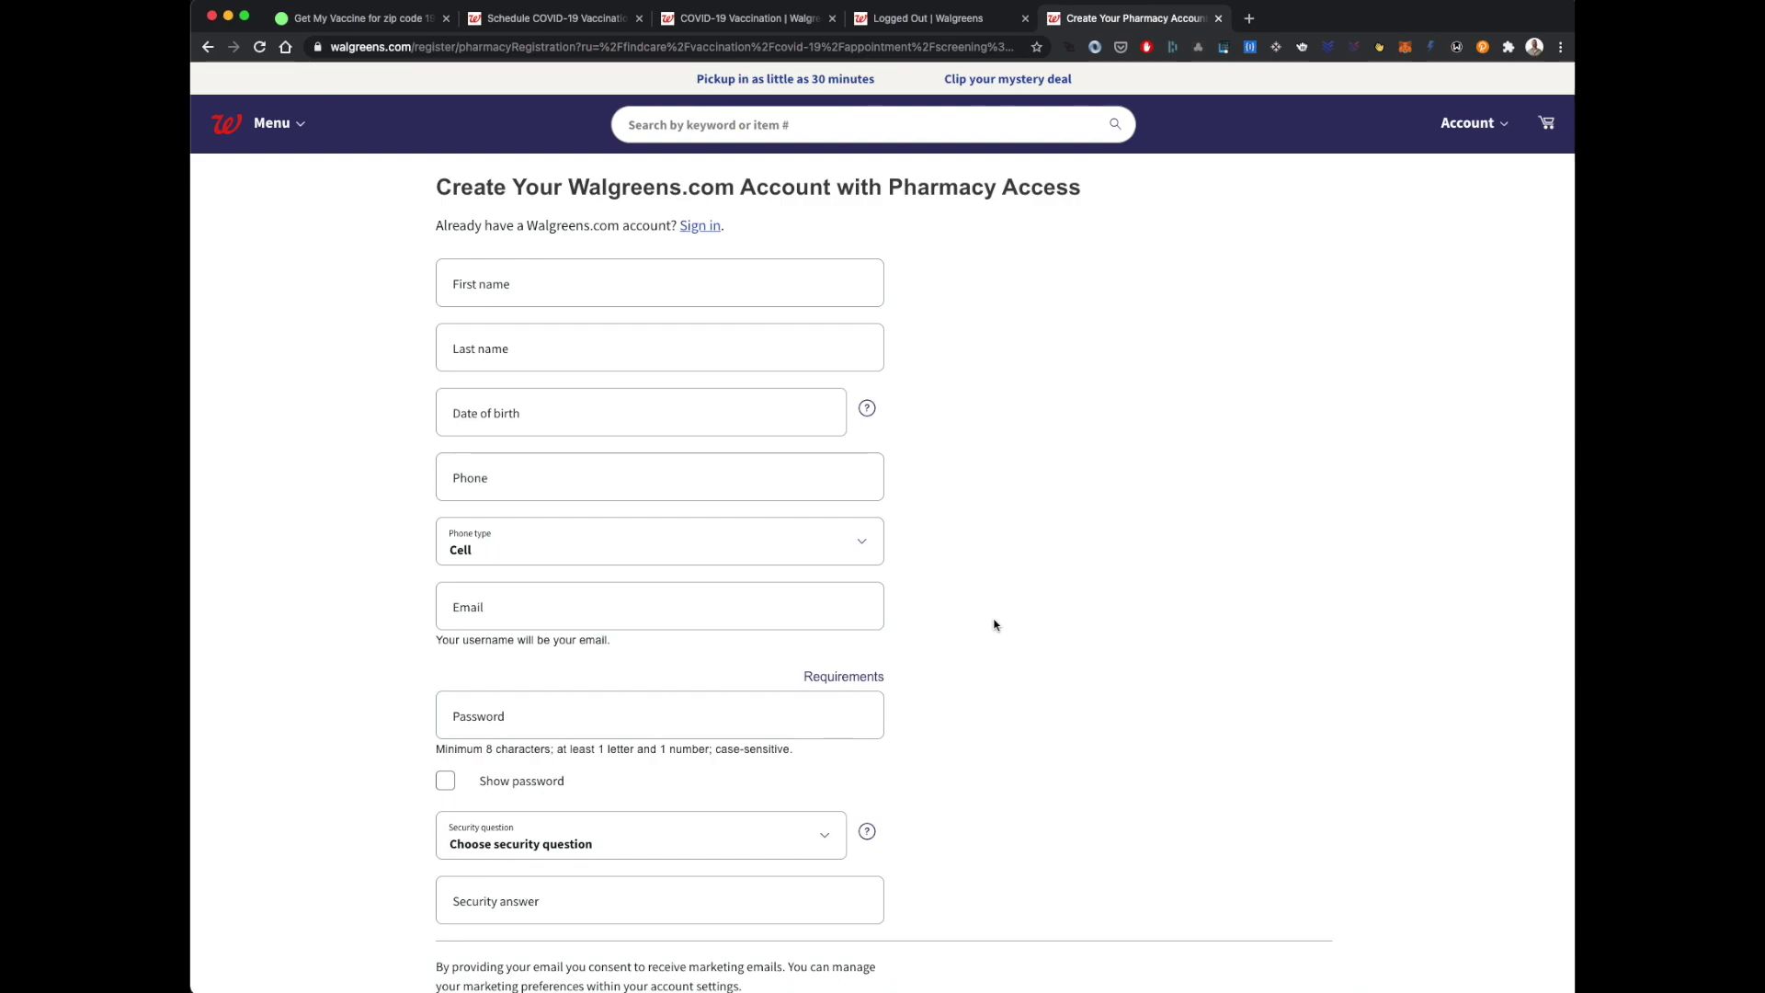
pyautogui.scroll(2, 981, 619)
pyautogui.click(708, 227)
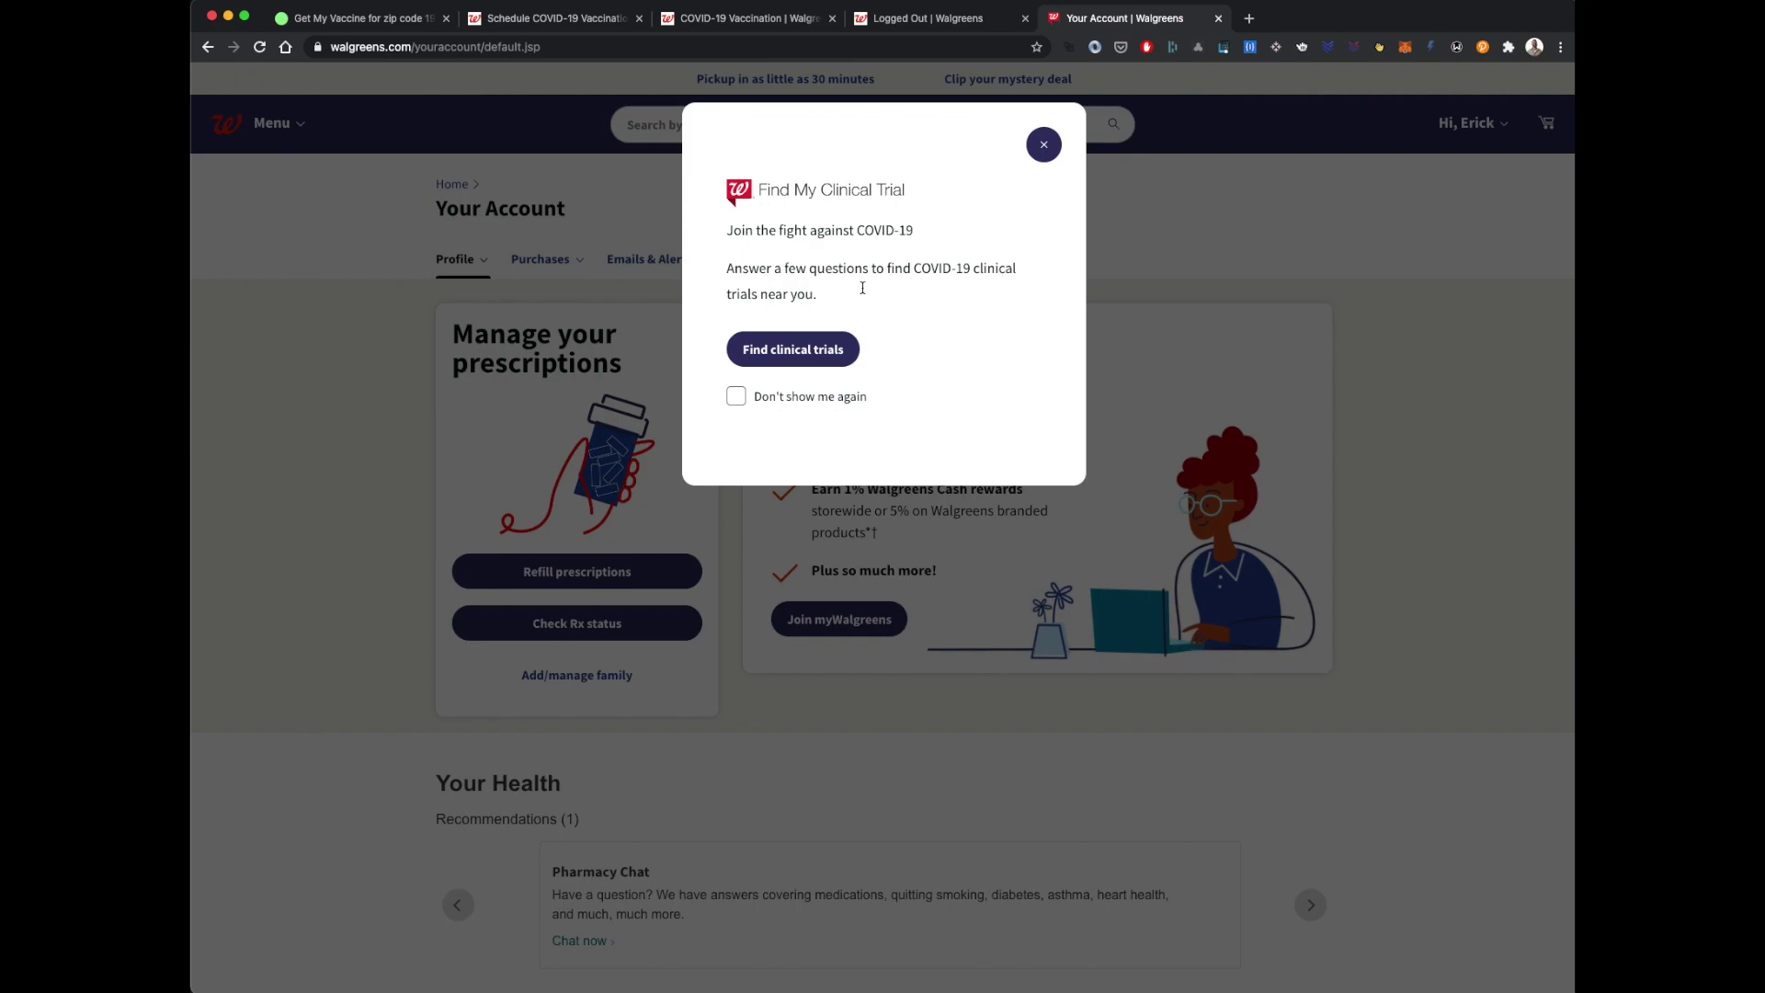
# - Dismiss the Find My Clinical Trial pop-up, browse Your Account, and return to the vaccine scheduling page
pyautogui.click(1045, 145)
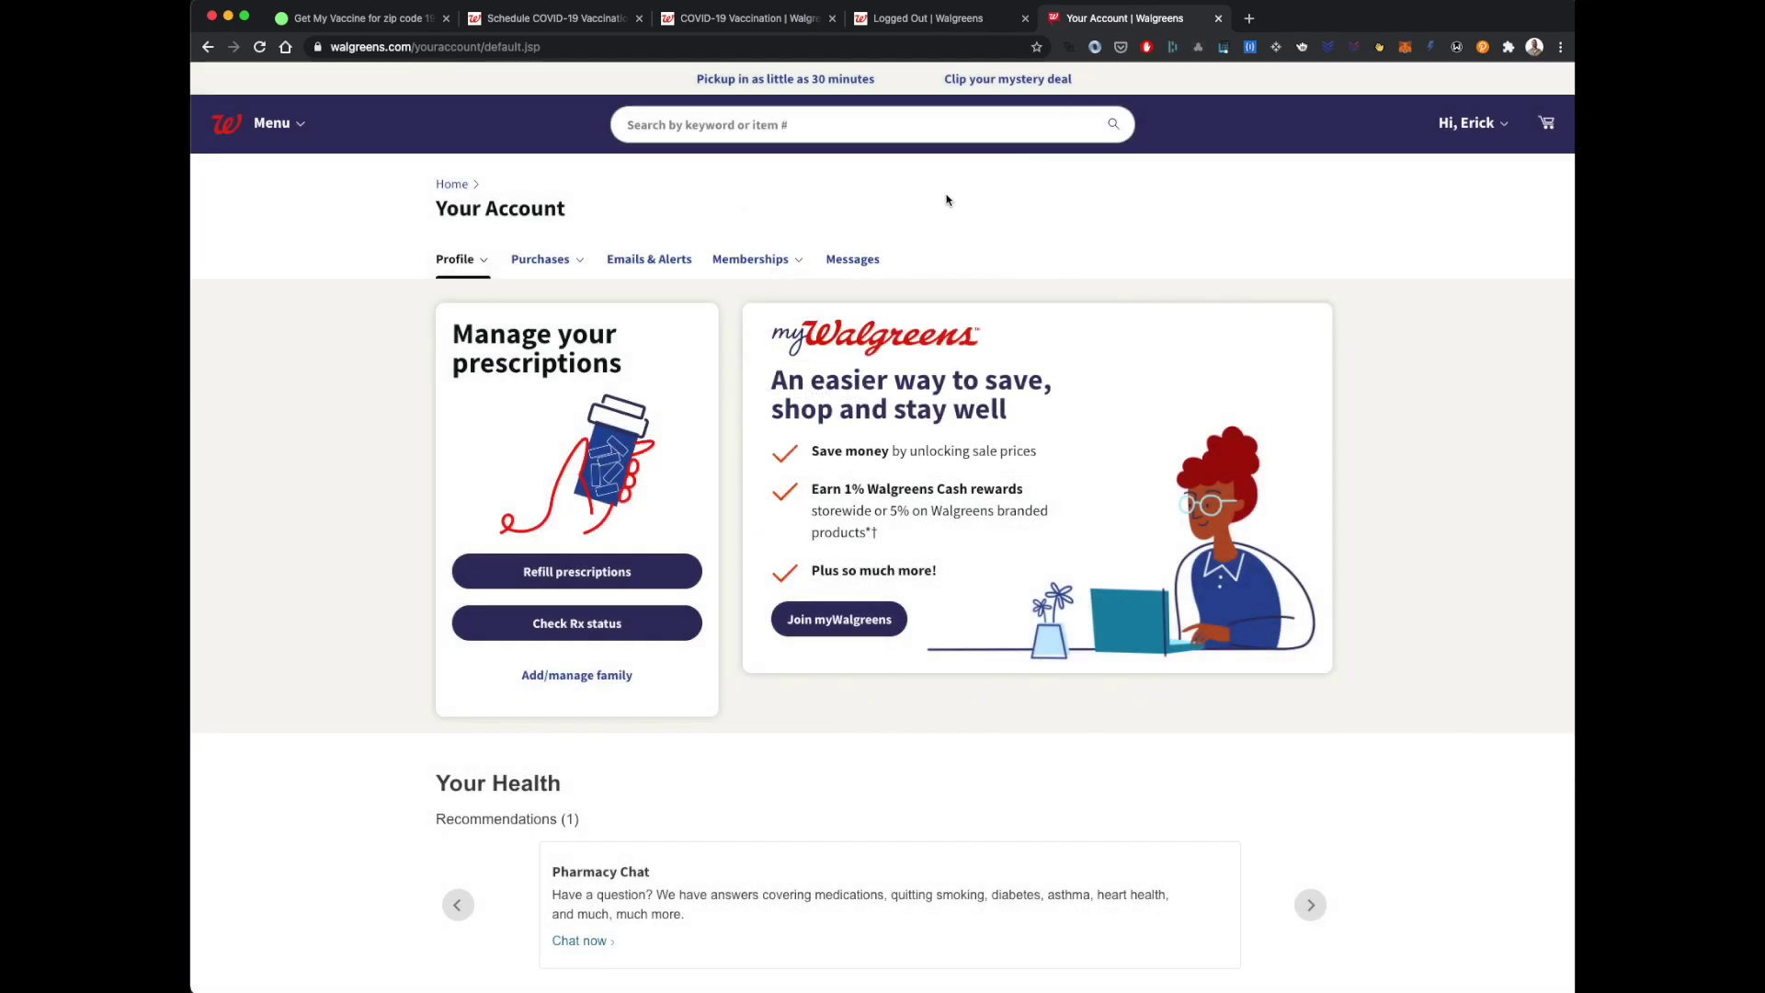
pyautogui.scroll(-2, 930, 381)
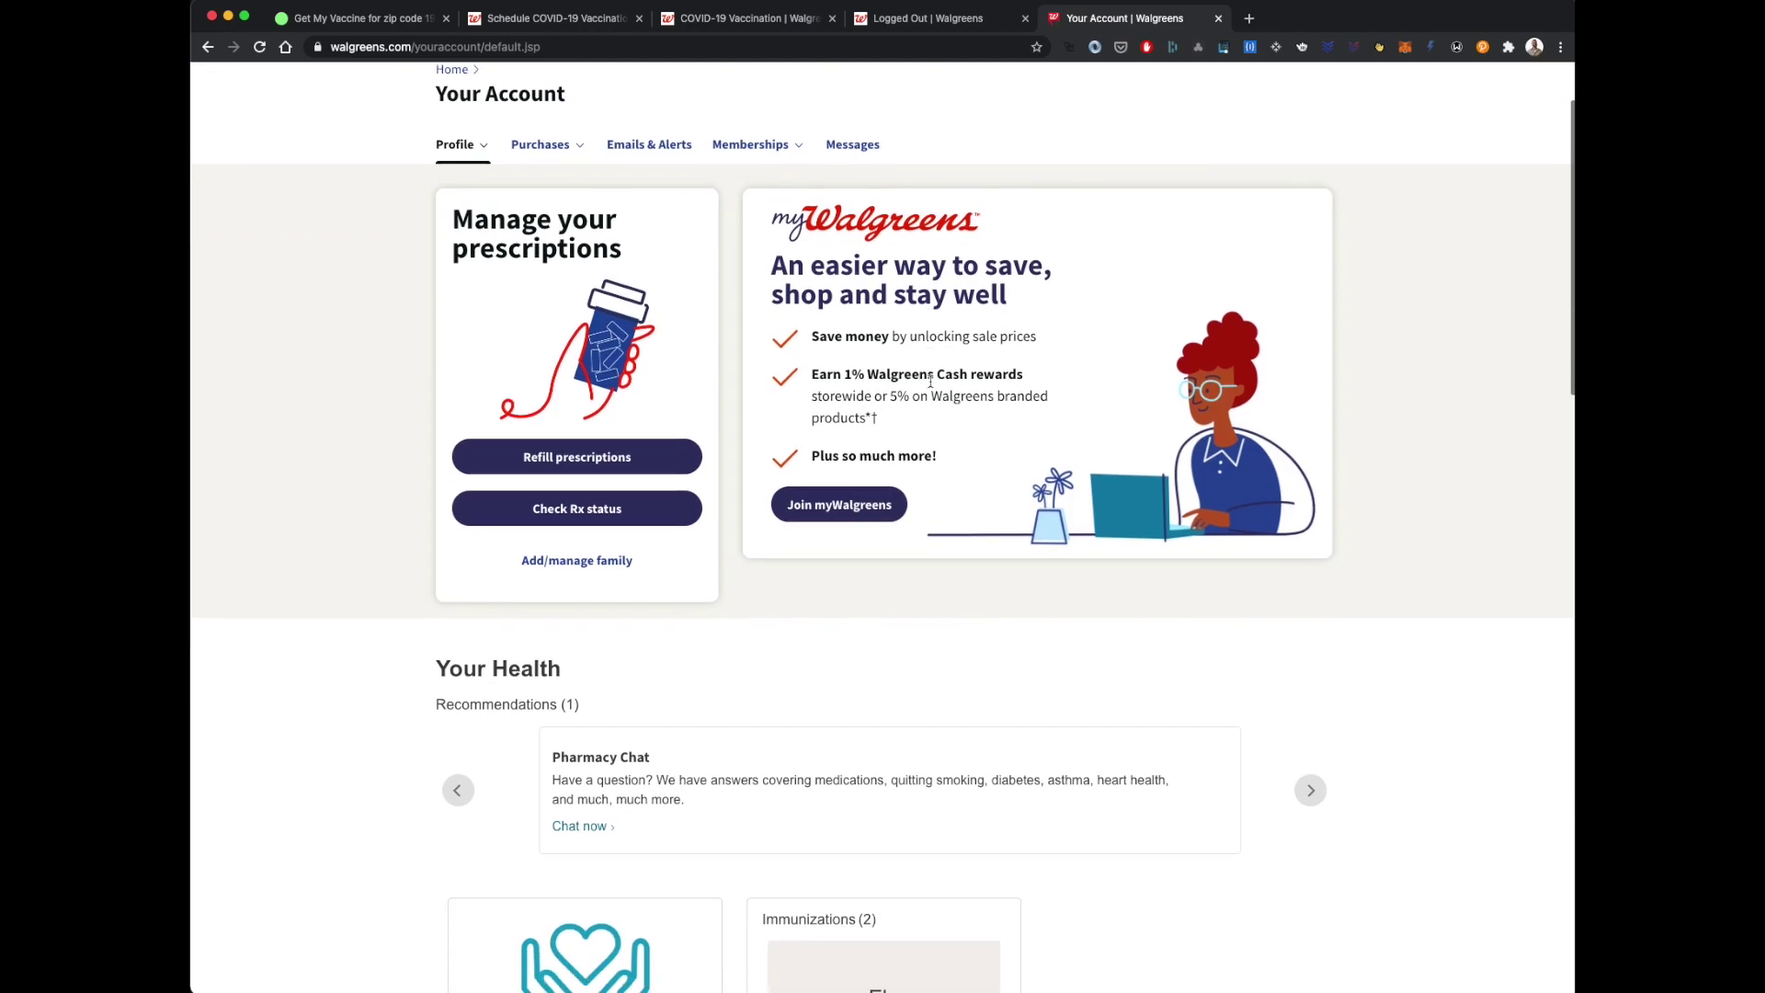
pyautogui.scroll(-4, 927, 379)
pyautogui.scroll(-5, 918, 377)
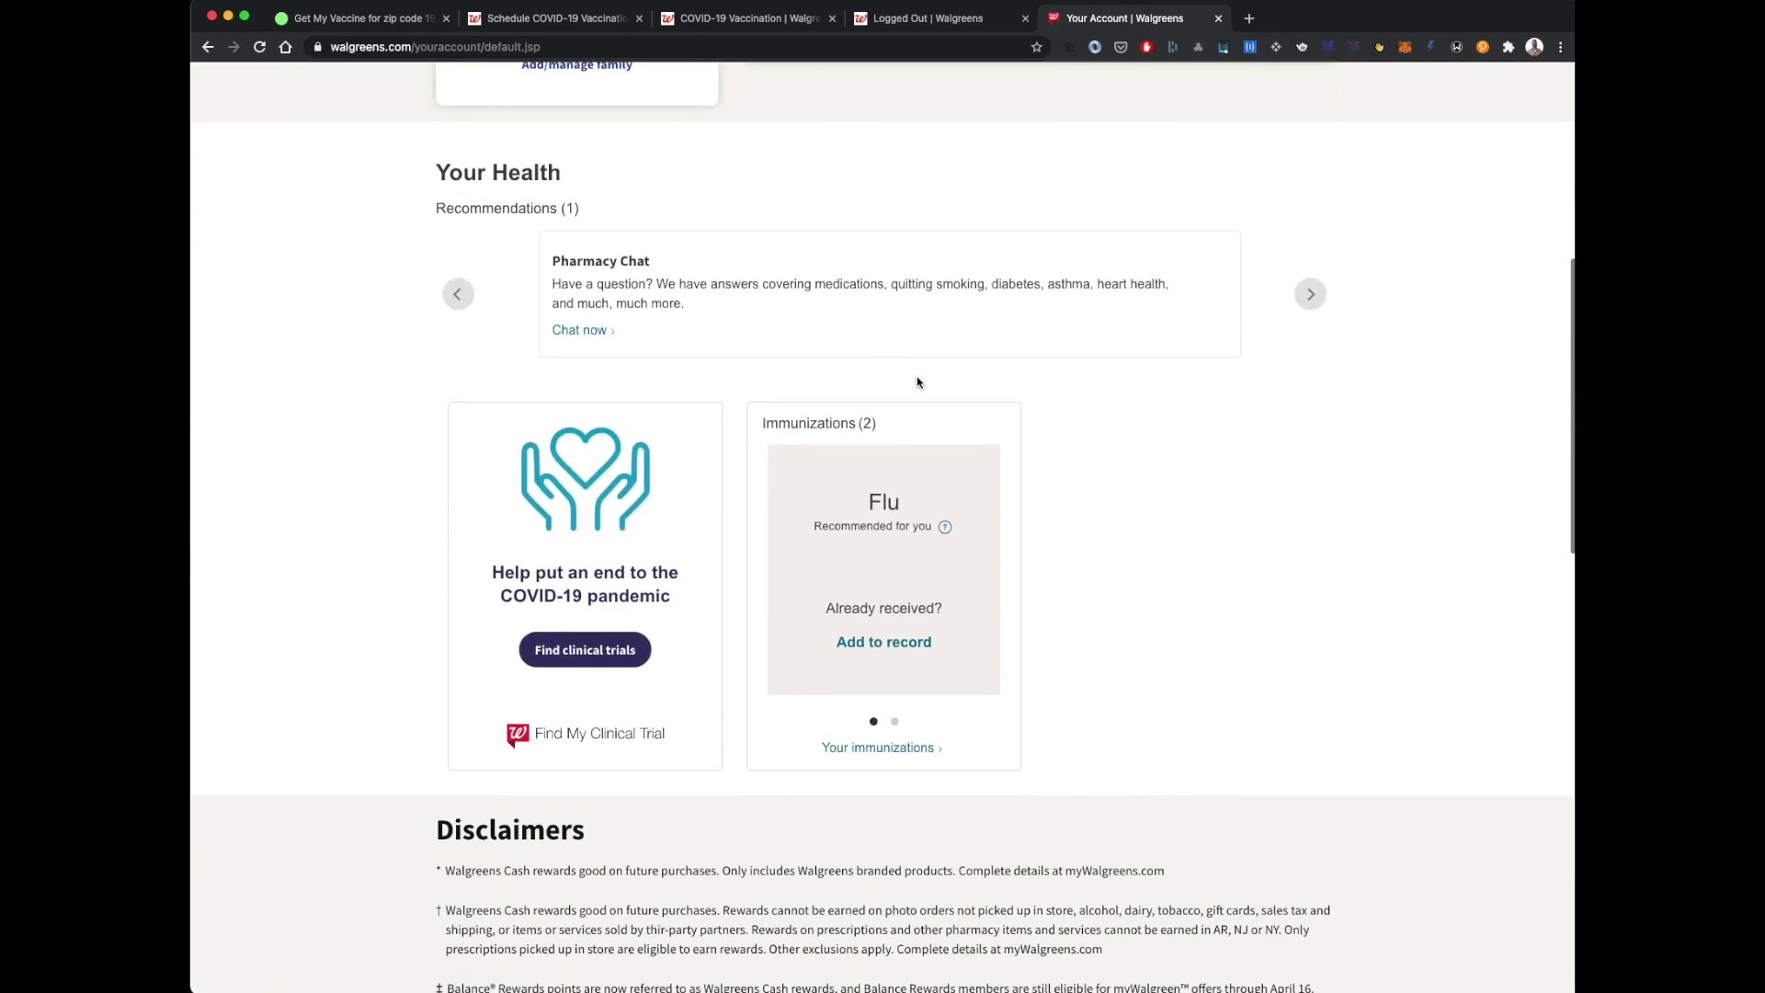
pyautogui.scroll(10, 917, 377)
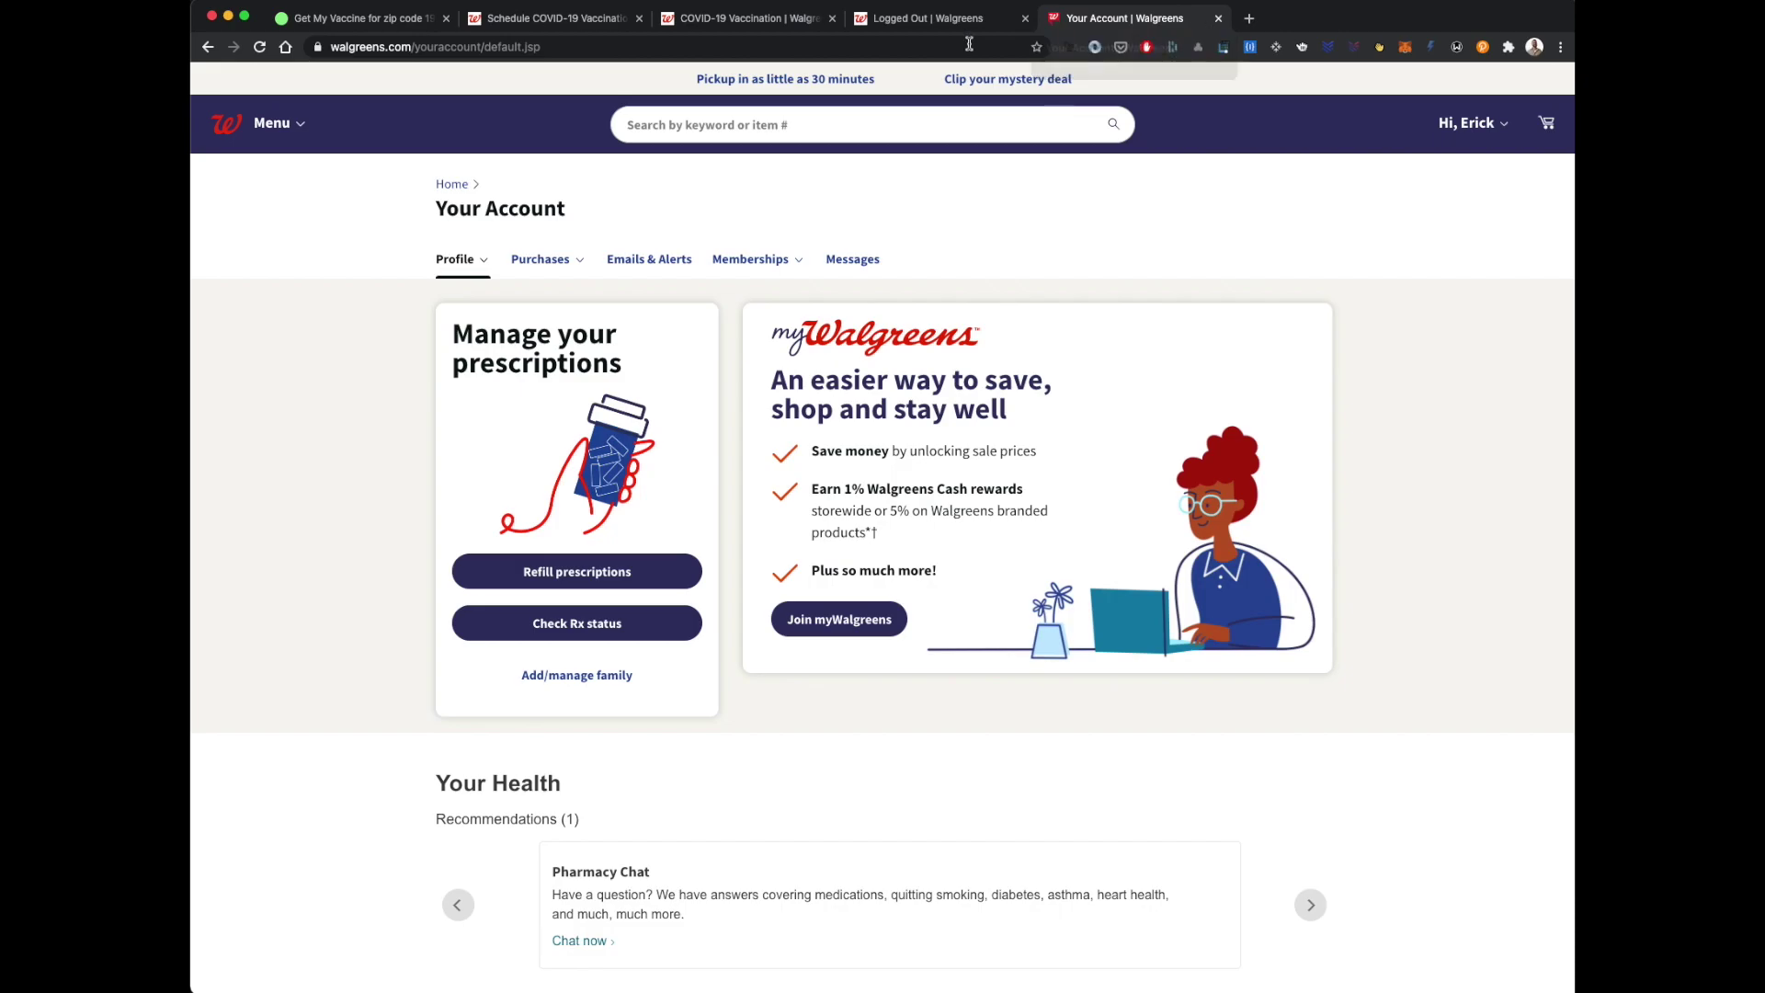
pyautogui.click(772, 18)
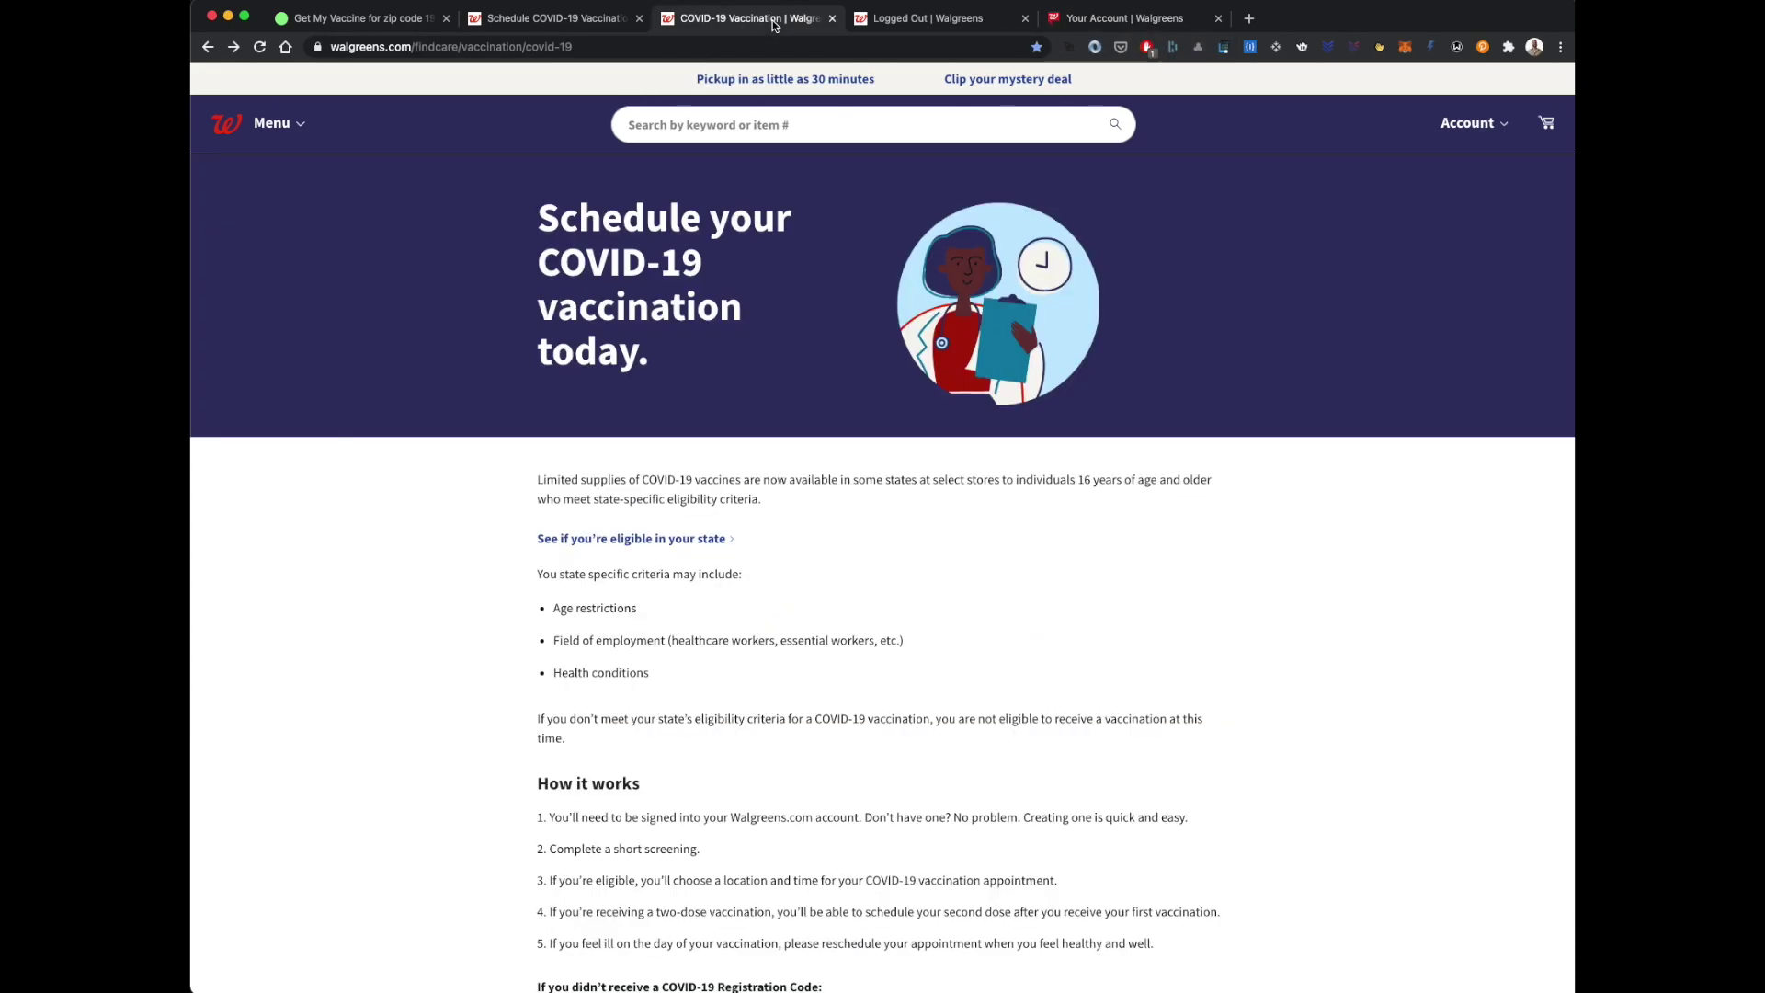
# - Search Google for 'covid dela' and reopen Delaware's official coronavirus vaccine site
pyautogui.click(598, 46)
pyautogui.write('covid dela')
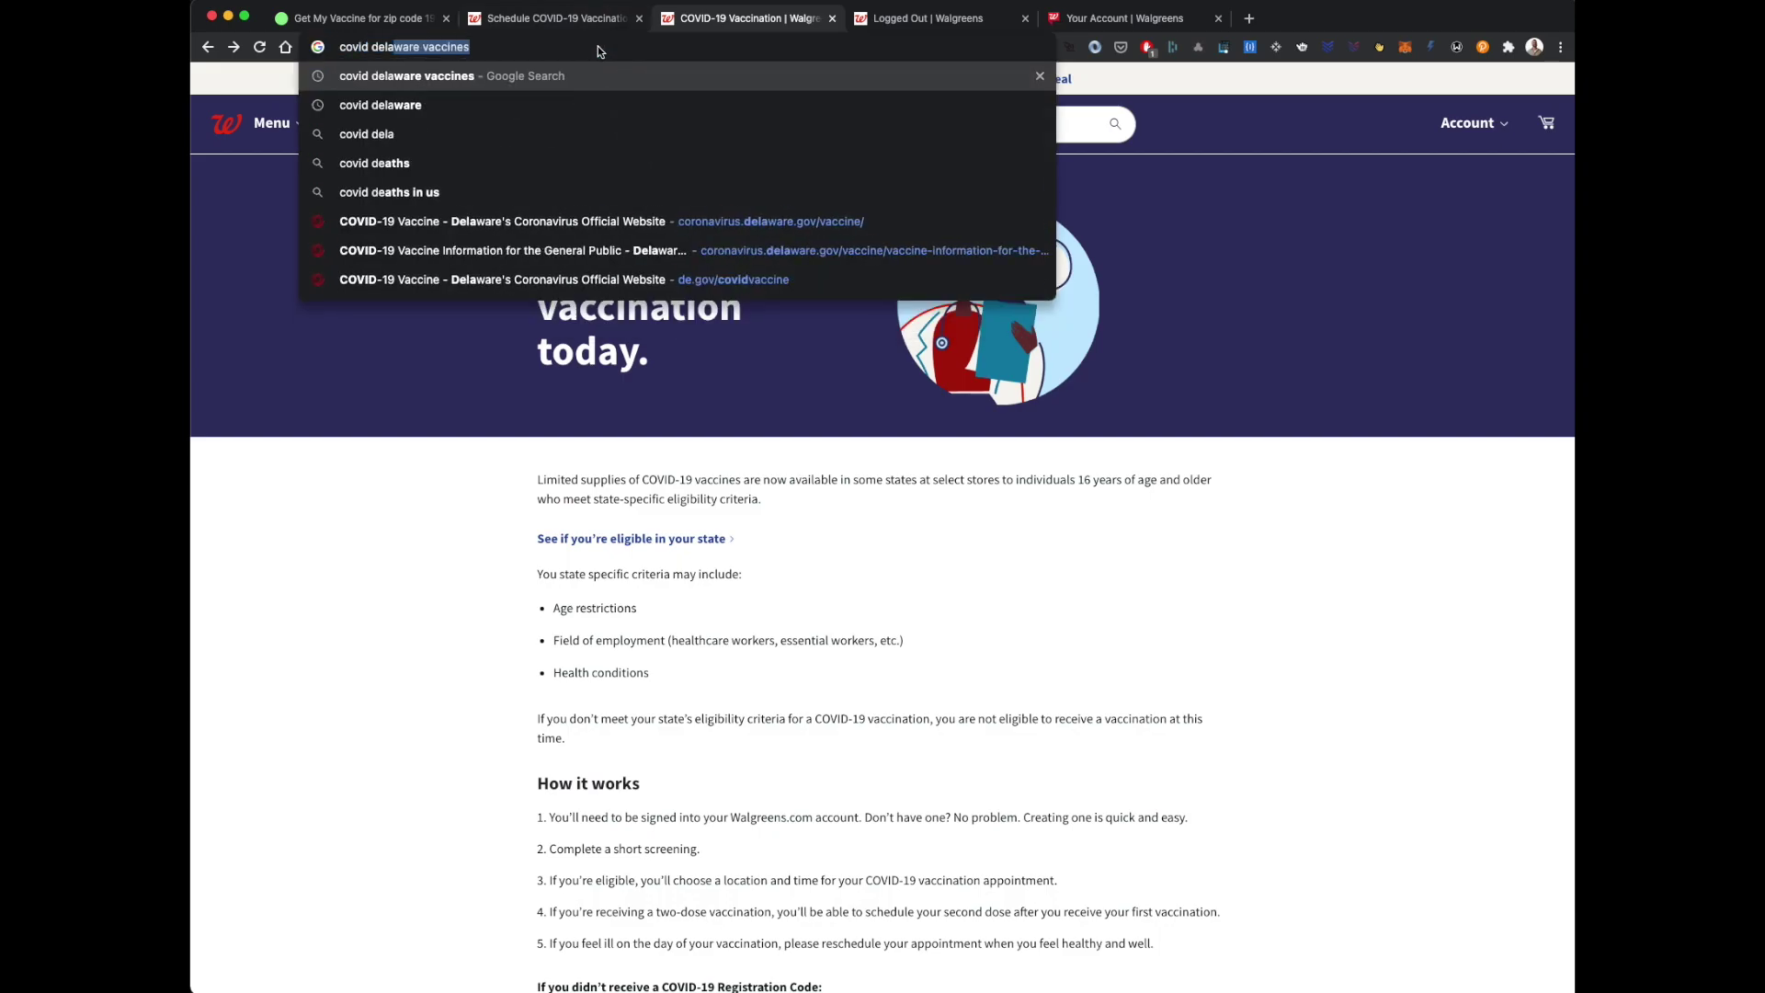
pyautogui.press('Return')
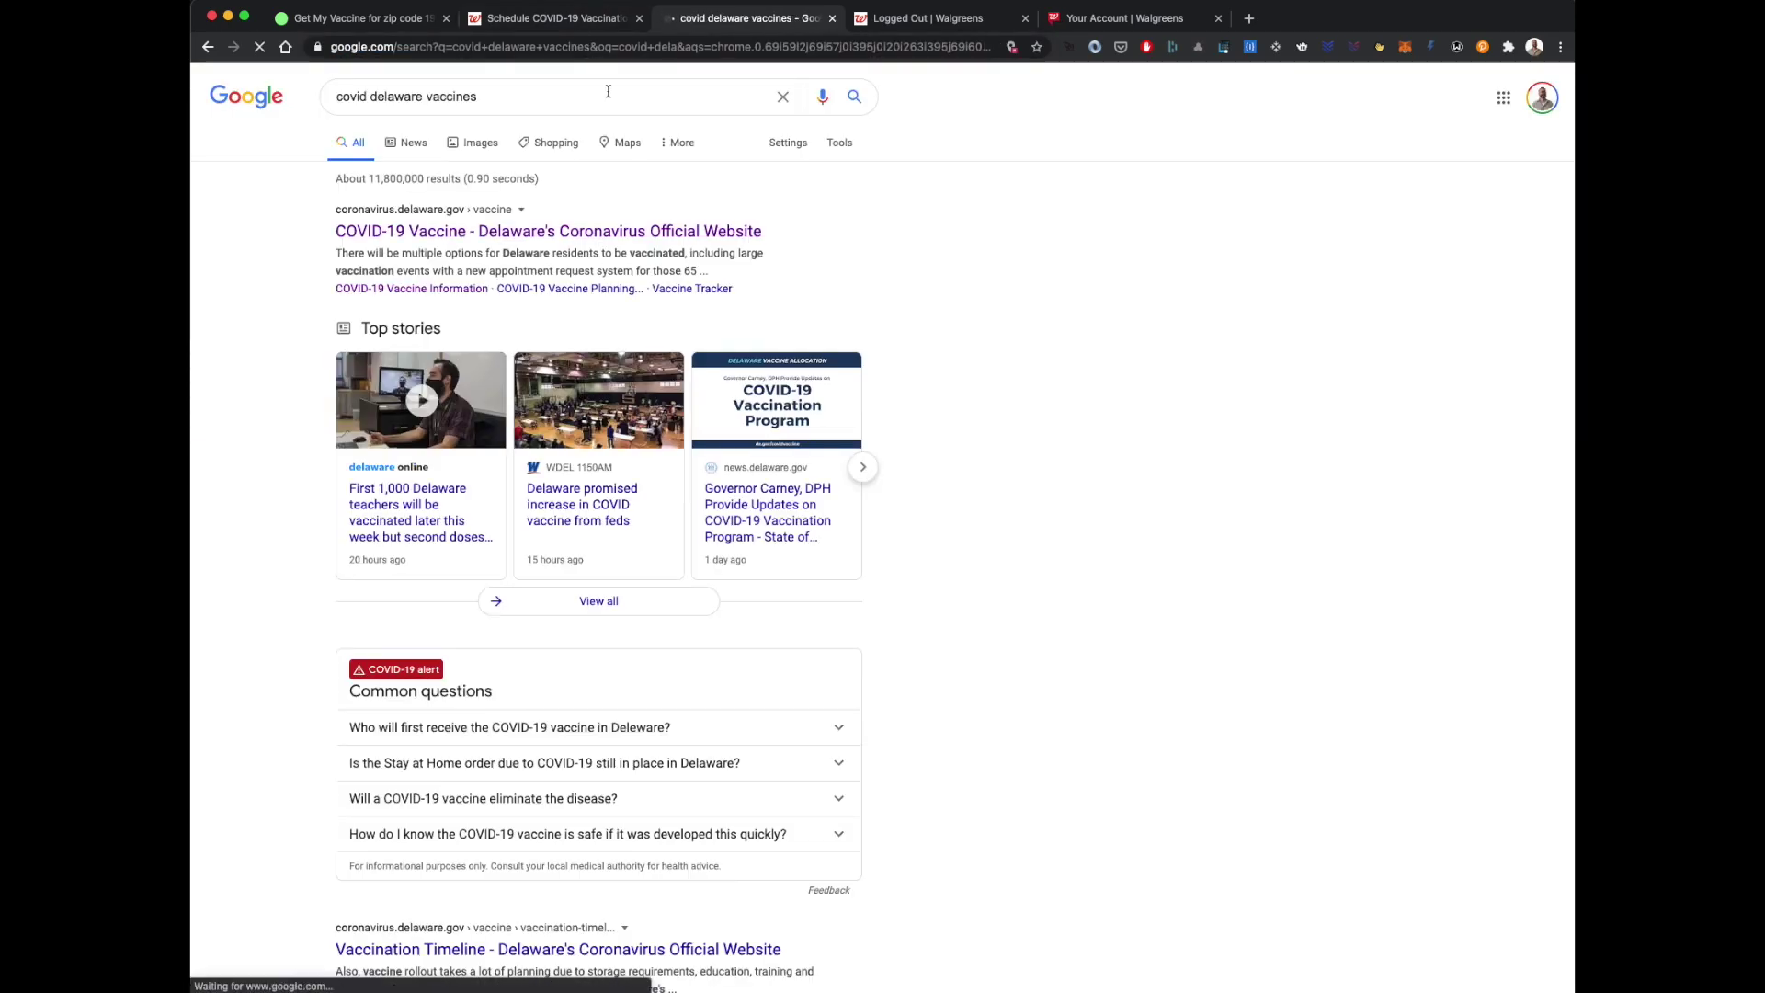
pyautogui.click(619, 238)
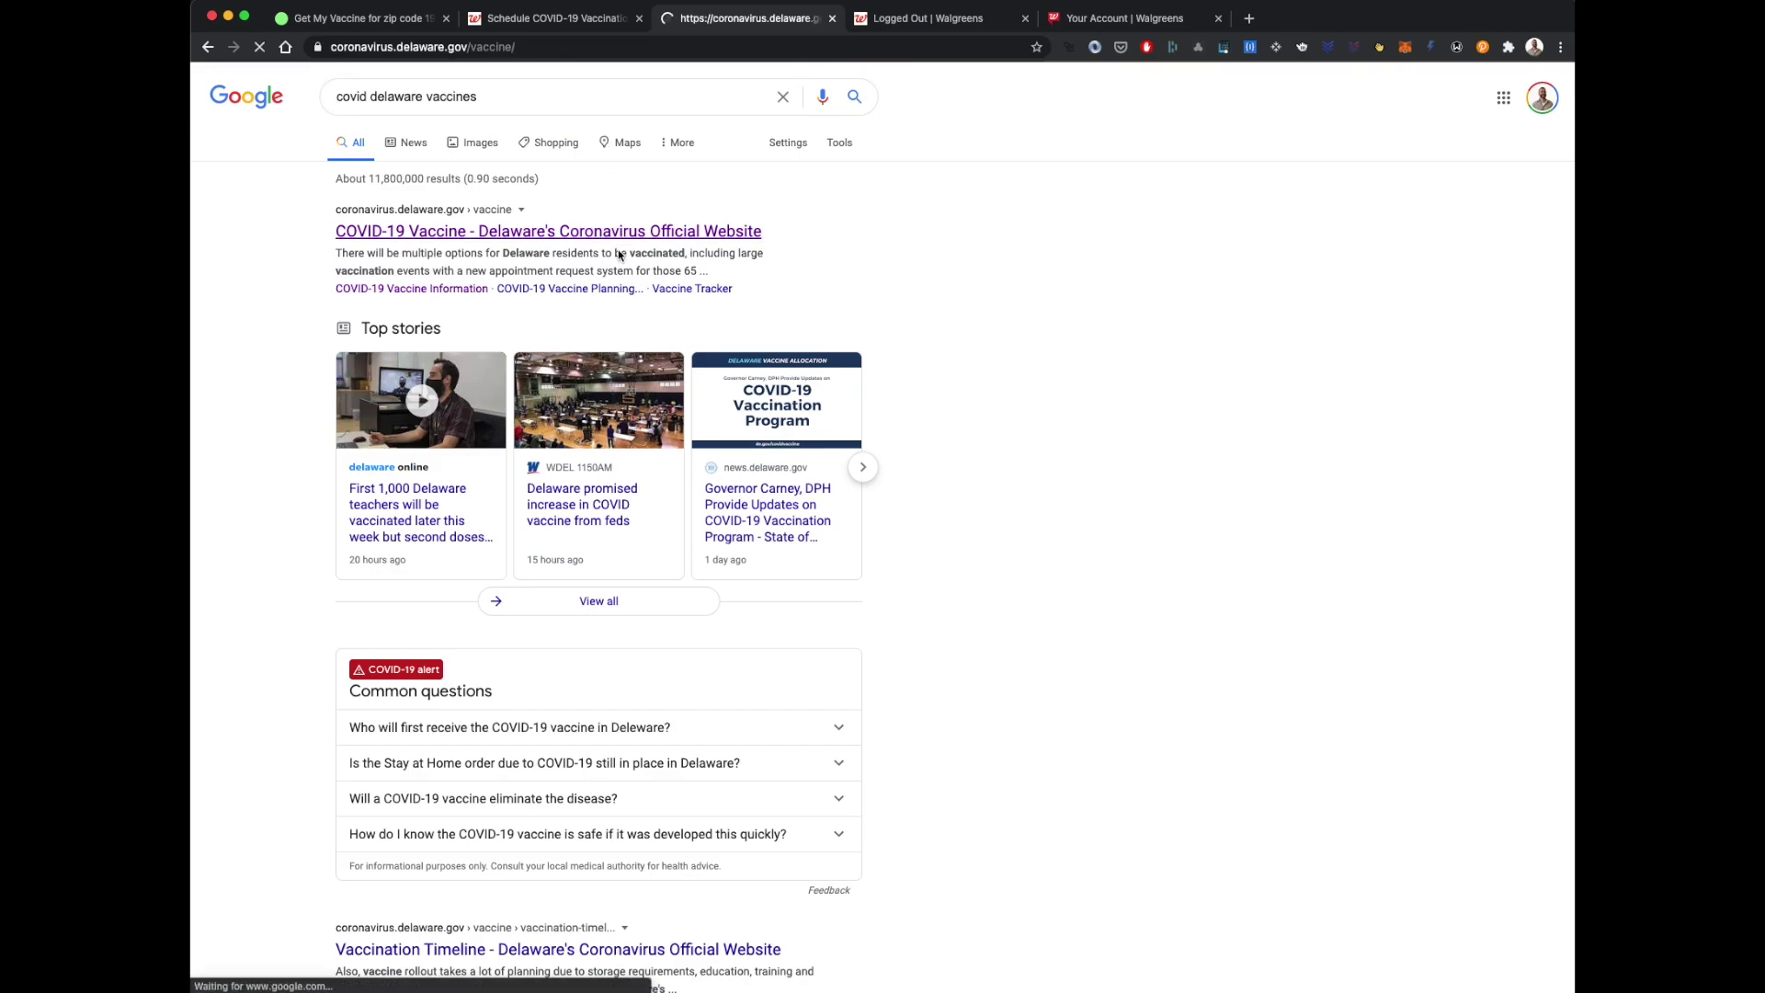
# - Follow Where to Get Vaccinated and Pharmacies through to Walgreens' vaccination page, selecting its address
pyautogui.scroll(-3, 552, 413)
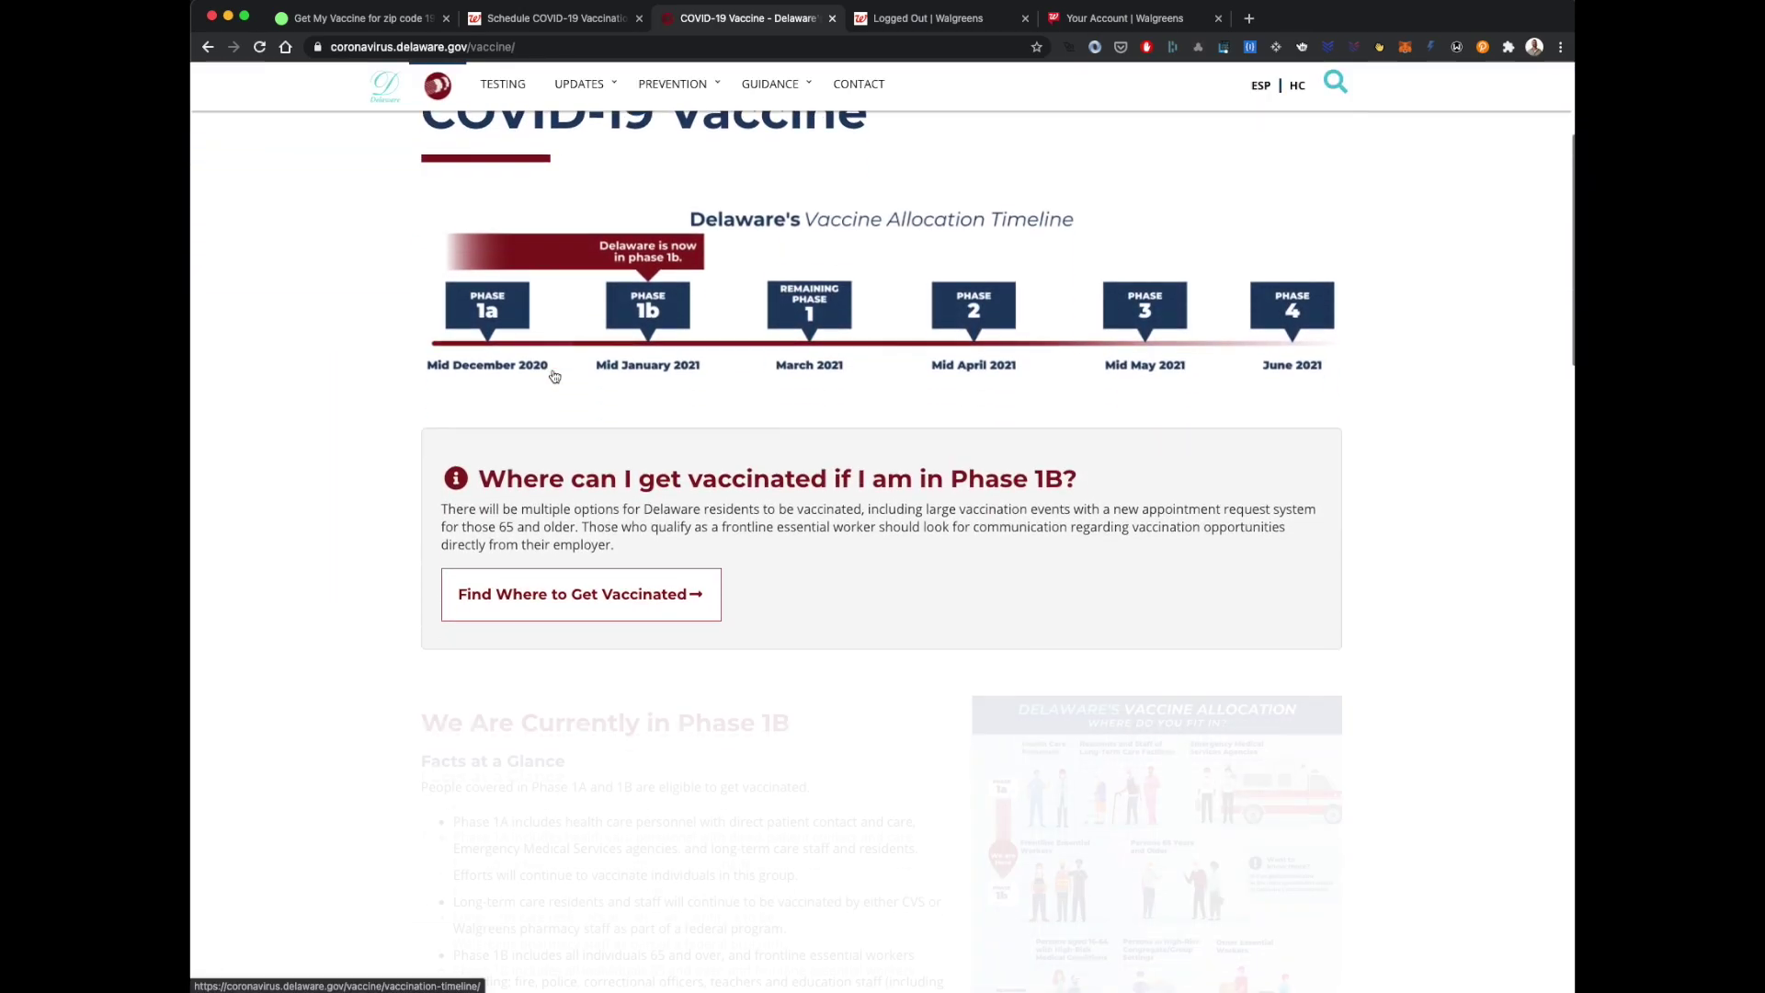
pyautogui.click(589, 614)
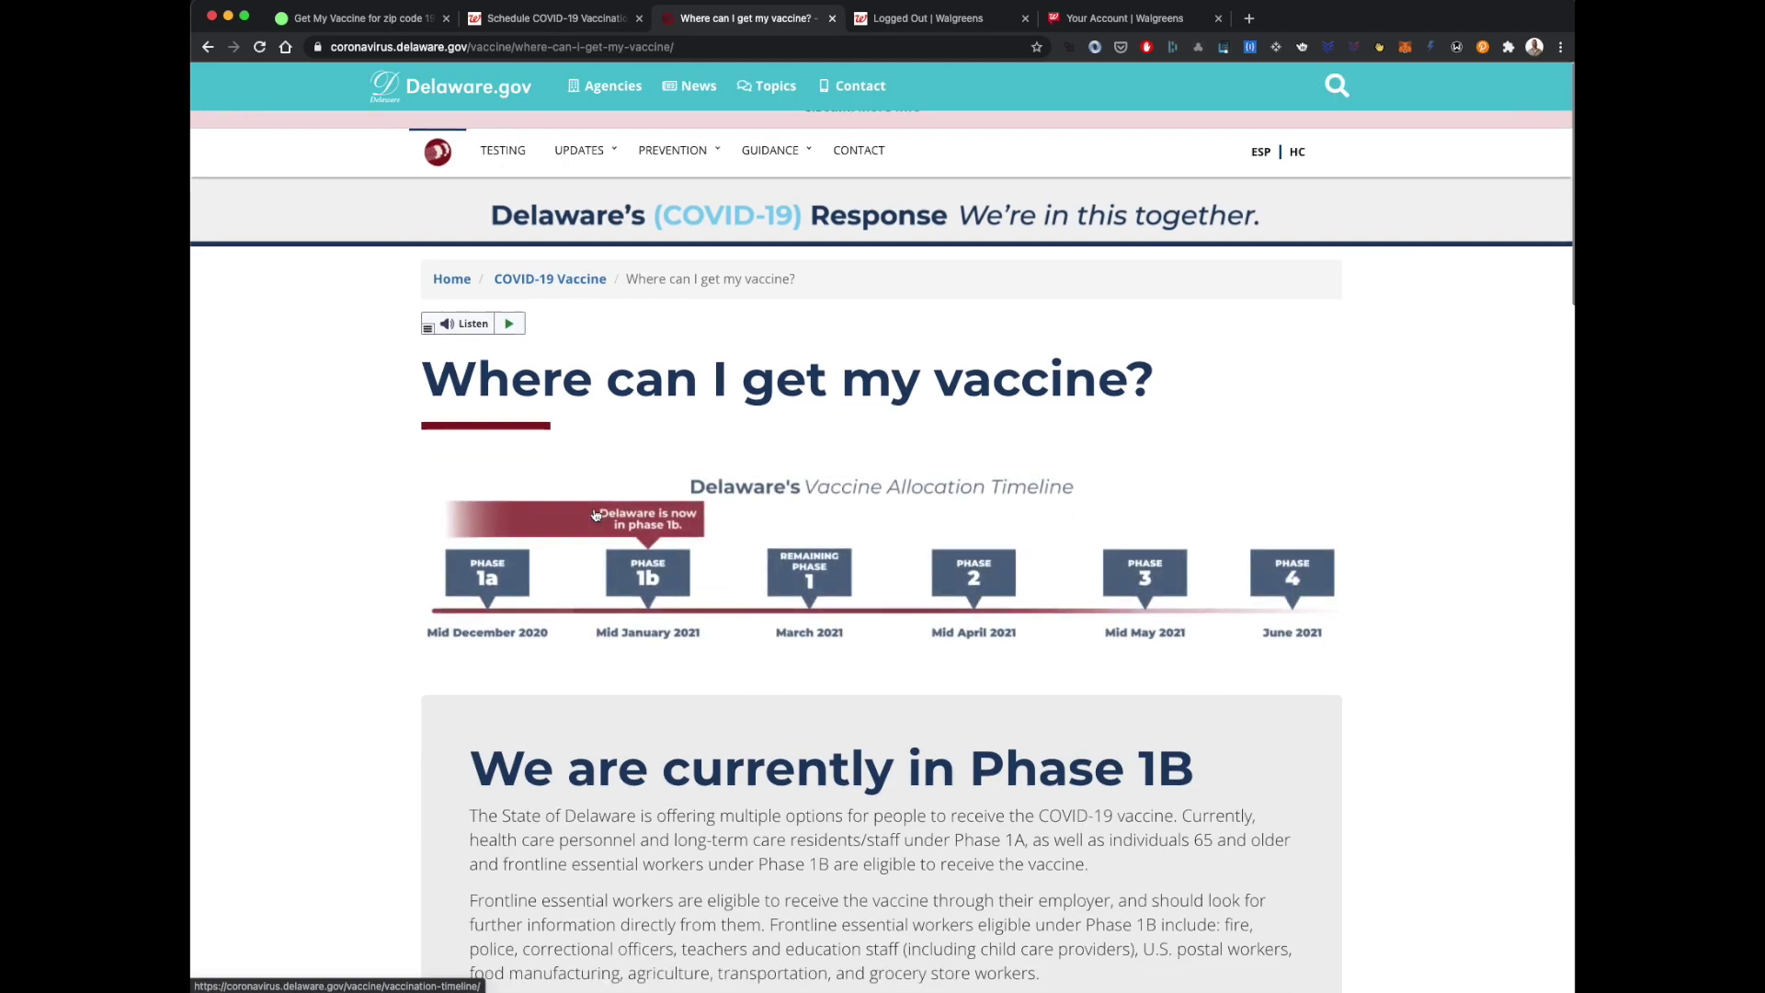
pyautogui.scroll(-15, 595, 515)
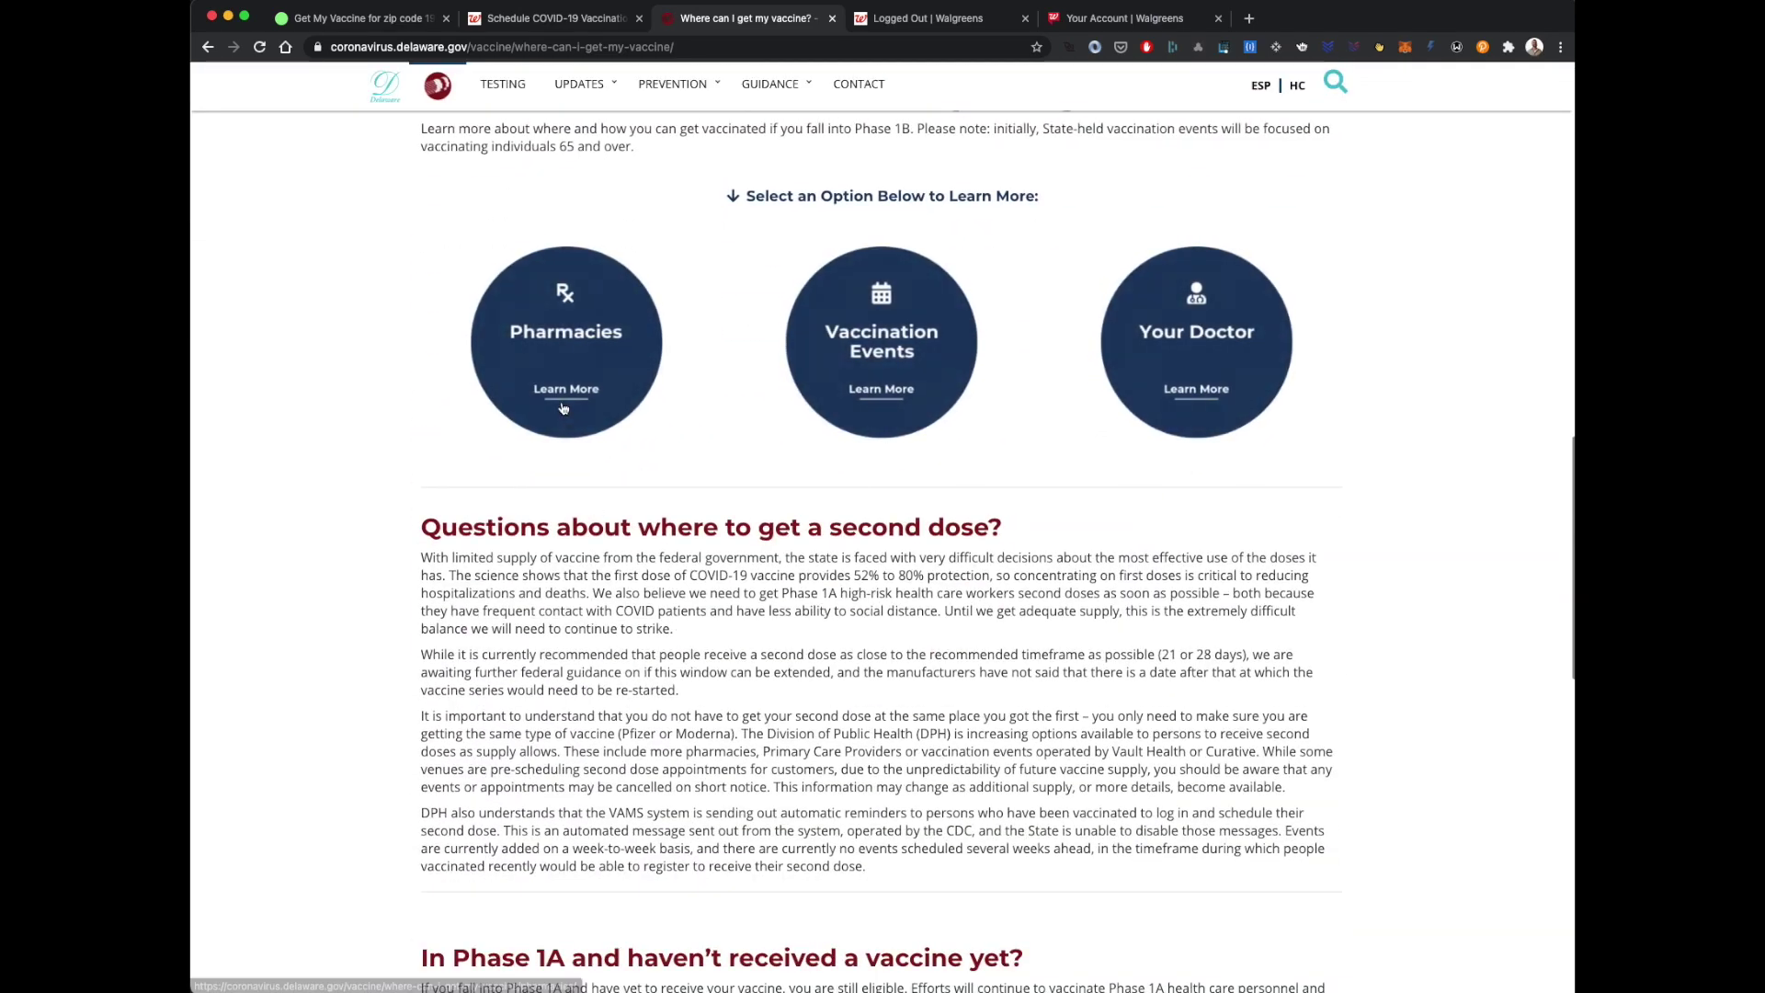
pyautogui.click(563, 408)
pyautogui.scroll(-3, 474, 502)
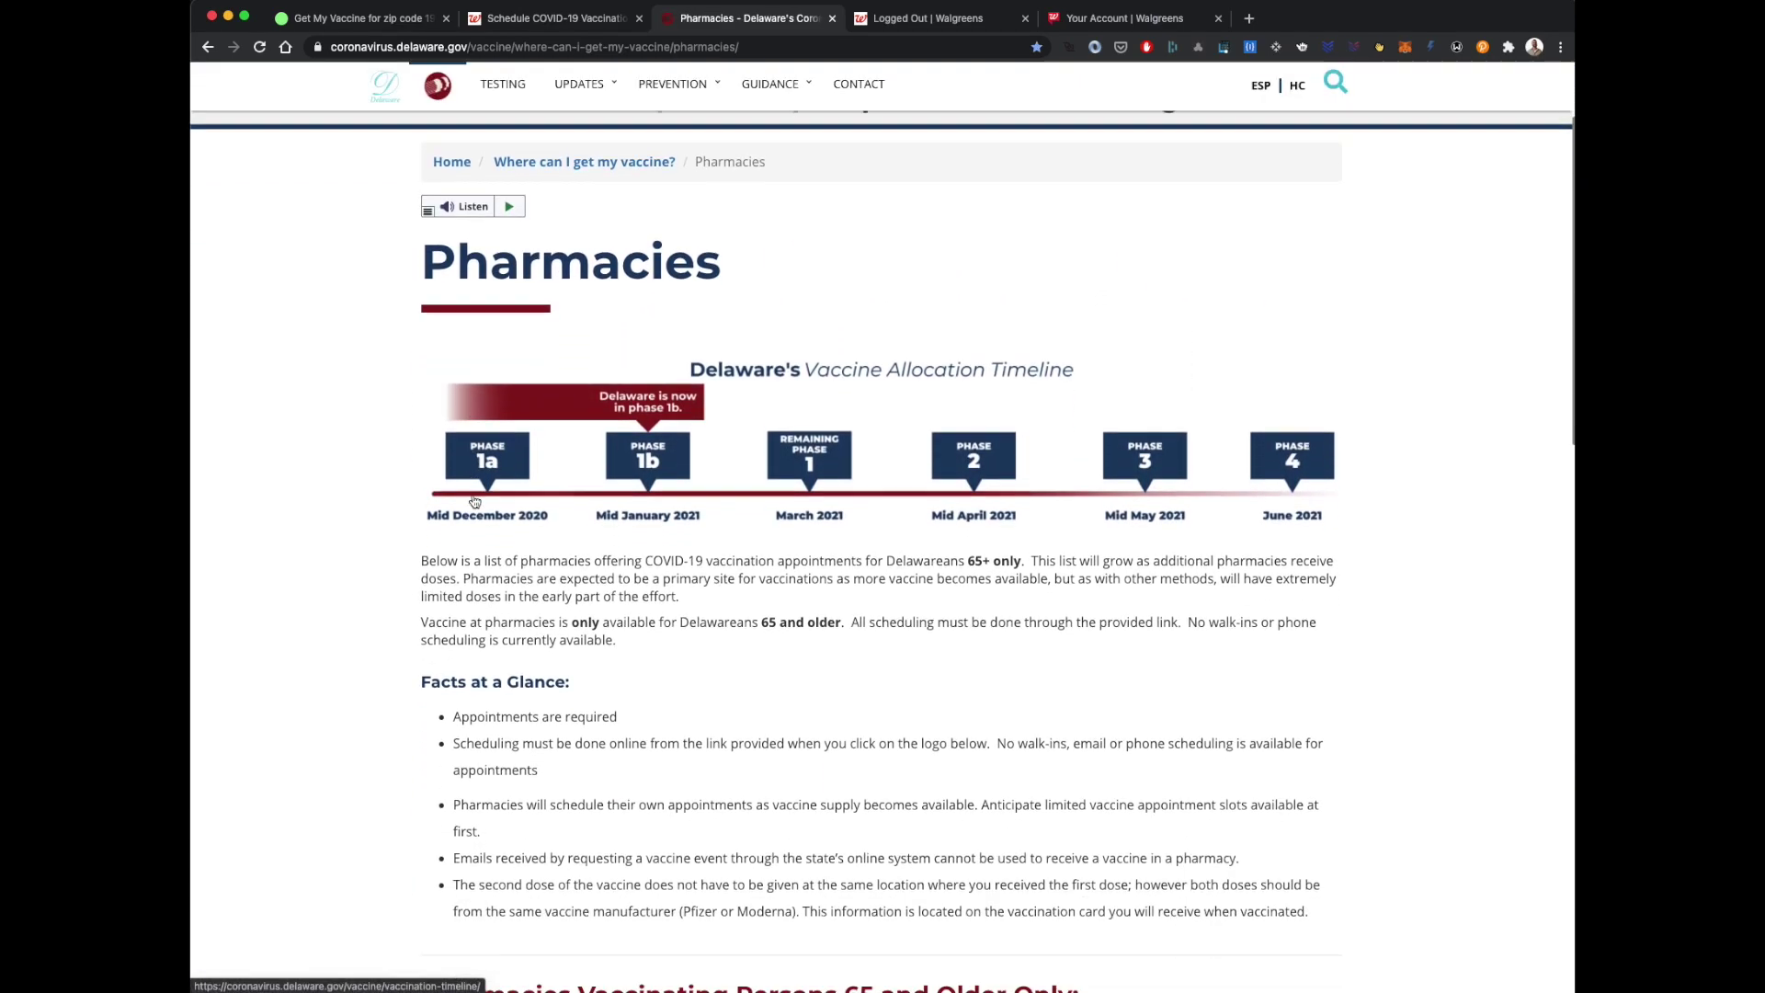
pyautogui.scroll(-5, 475, 501)
pyautogui.click(549, 657)
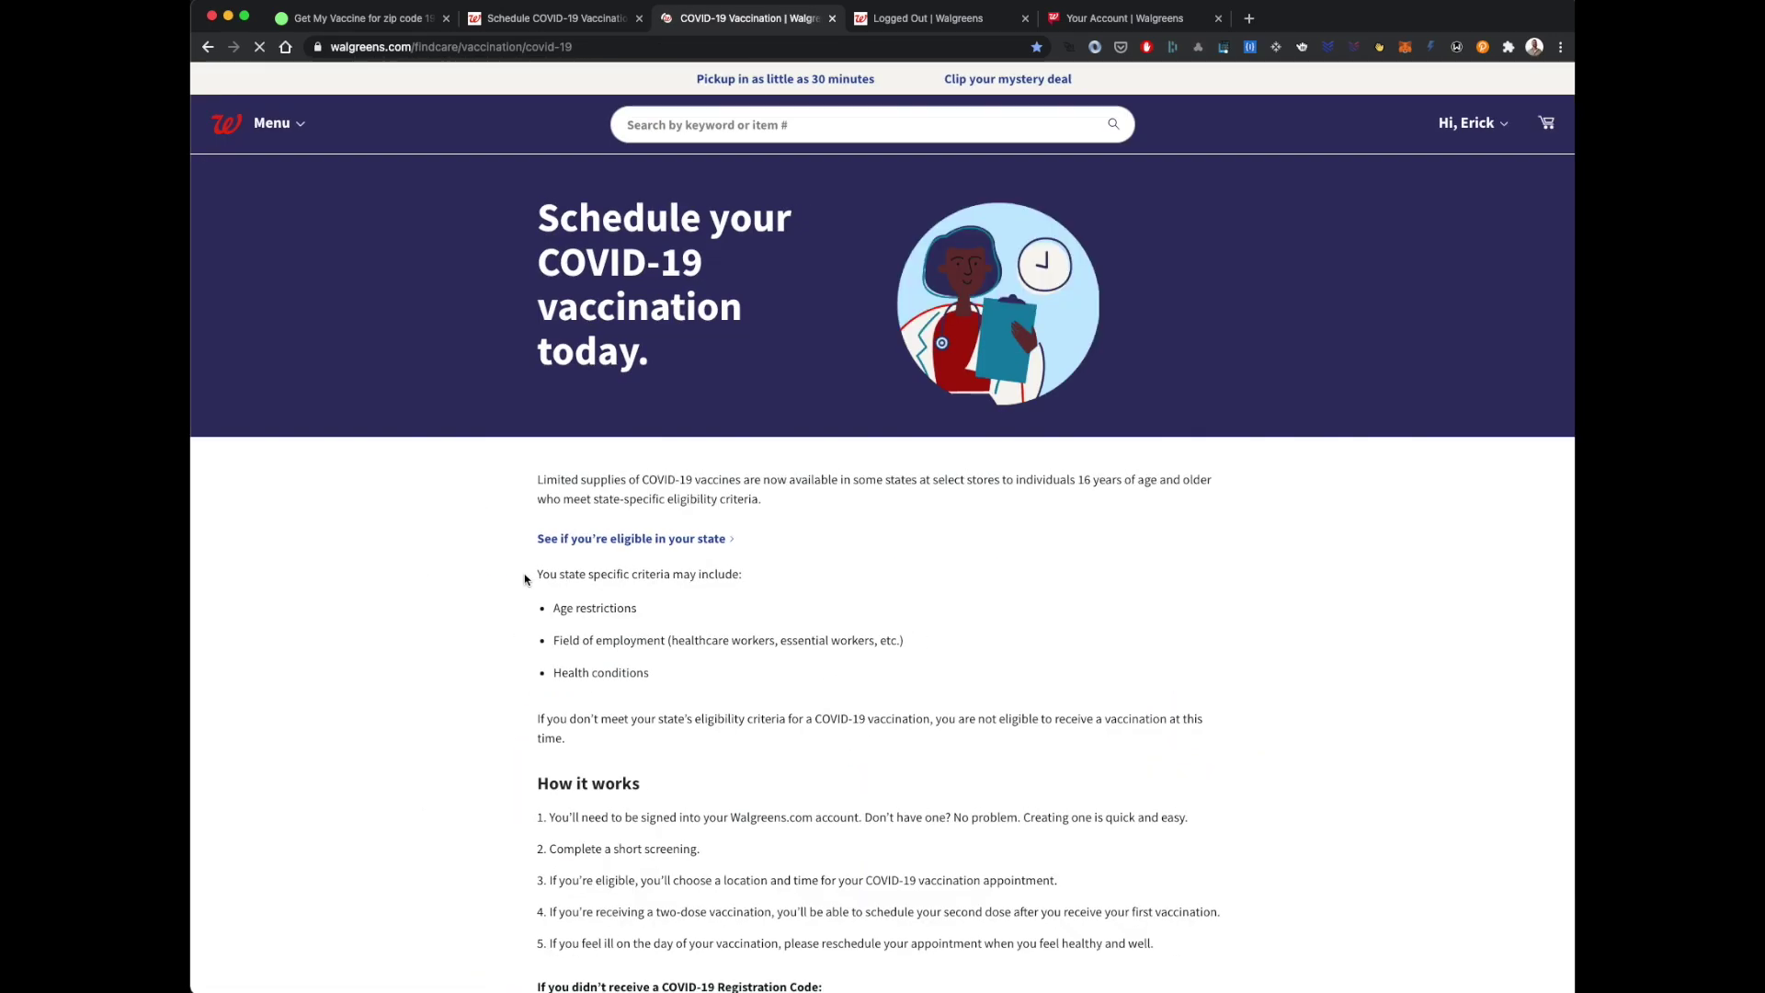
pyautogui.click(401, 43)
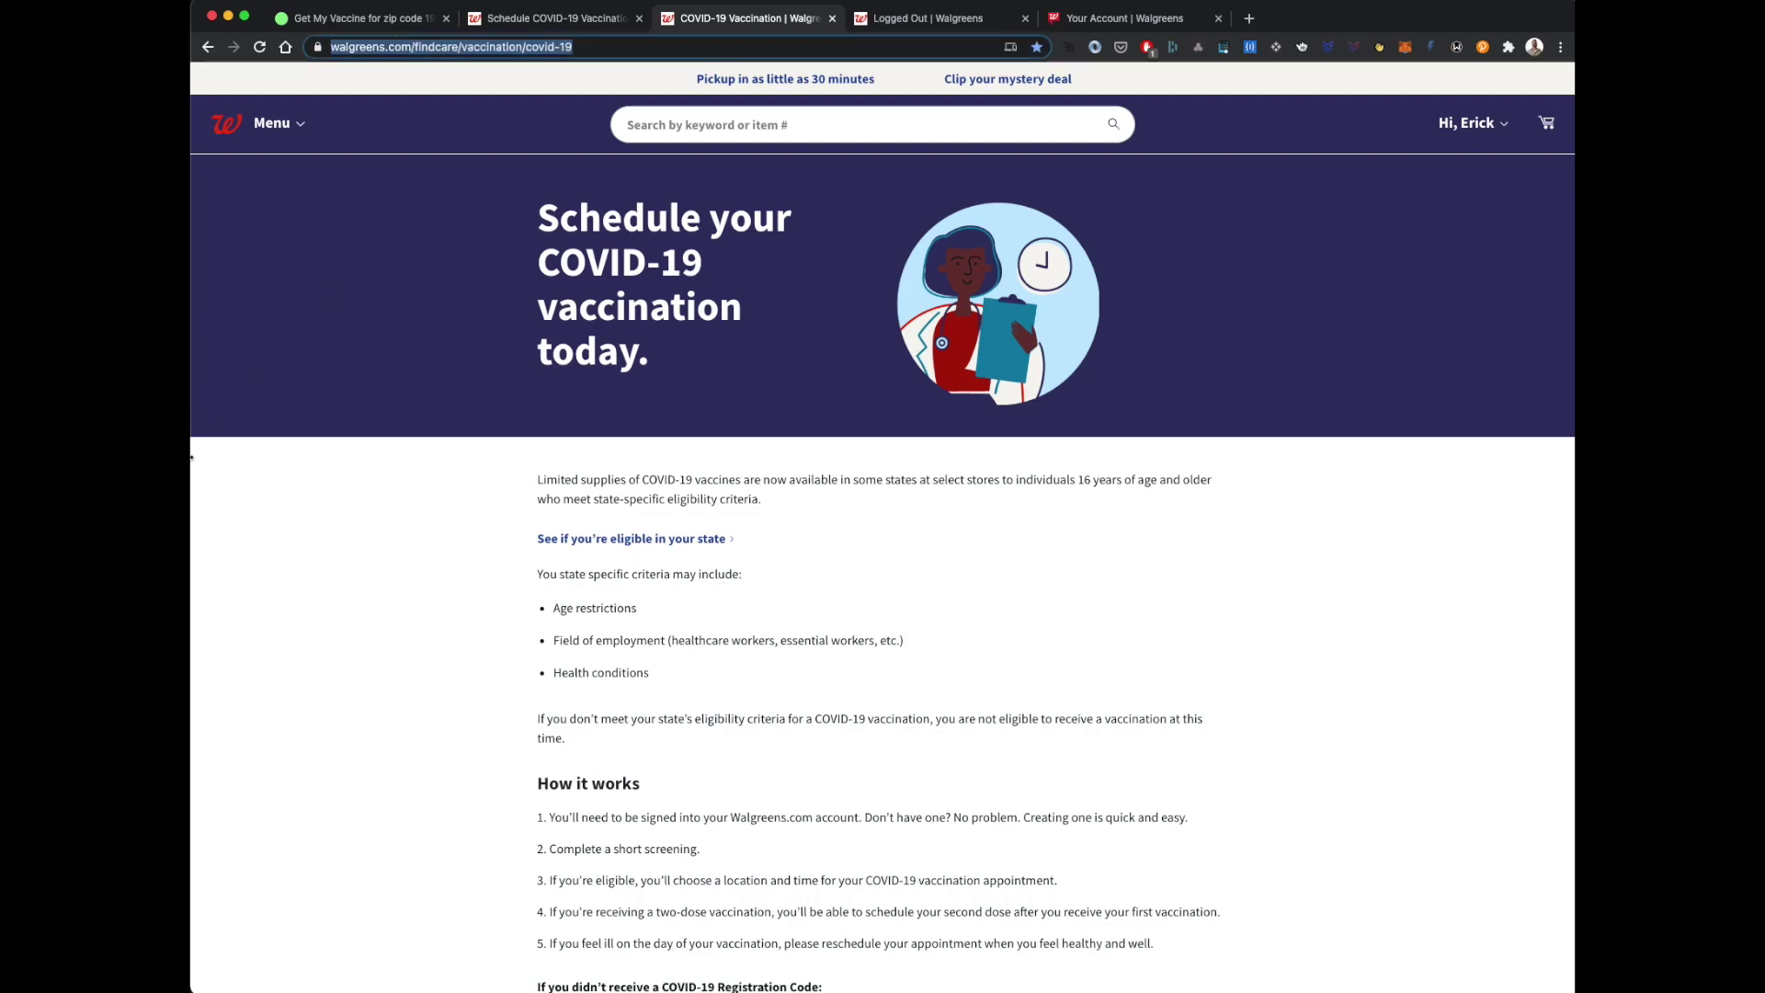
pyautogui.click(395, 47)
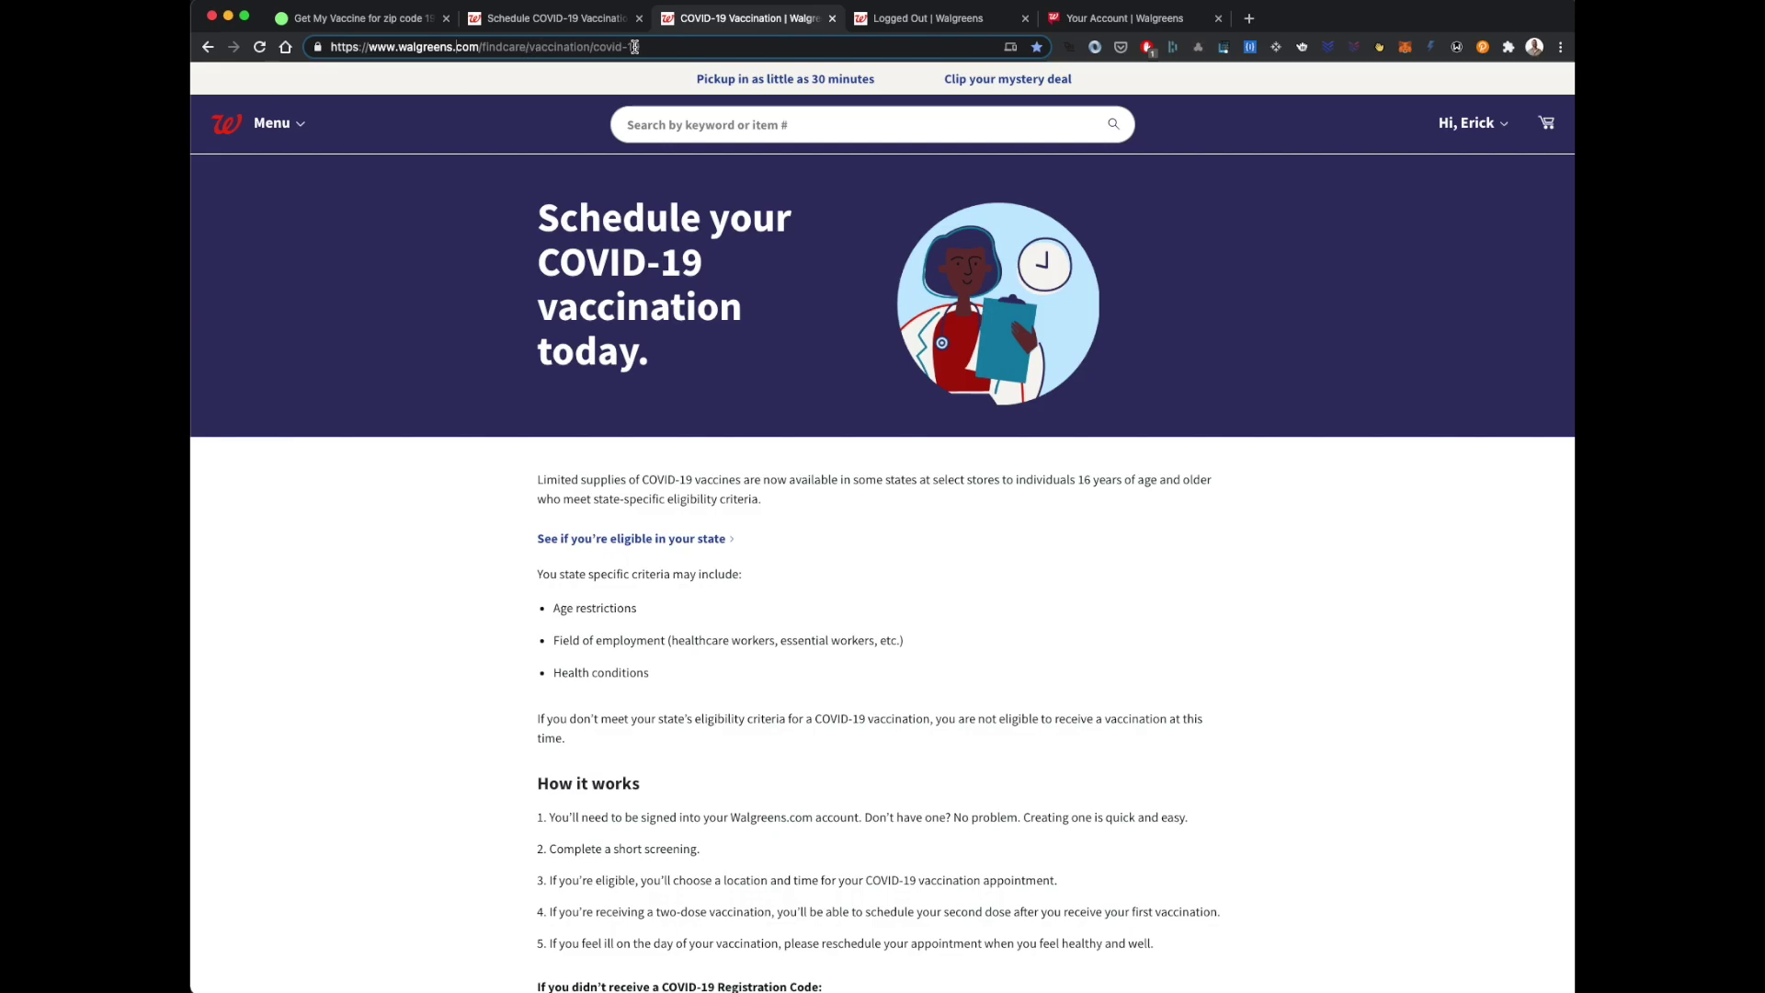
pyautogui.click(423, 674)
pyautogui.scroll(-6, 457, 674)
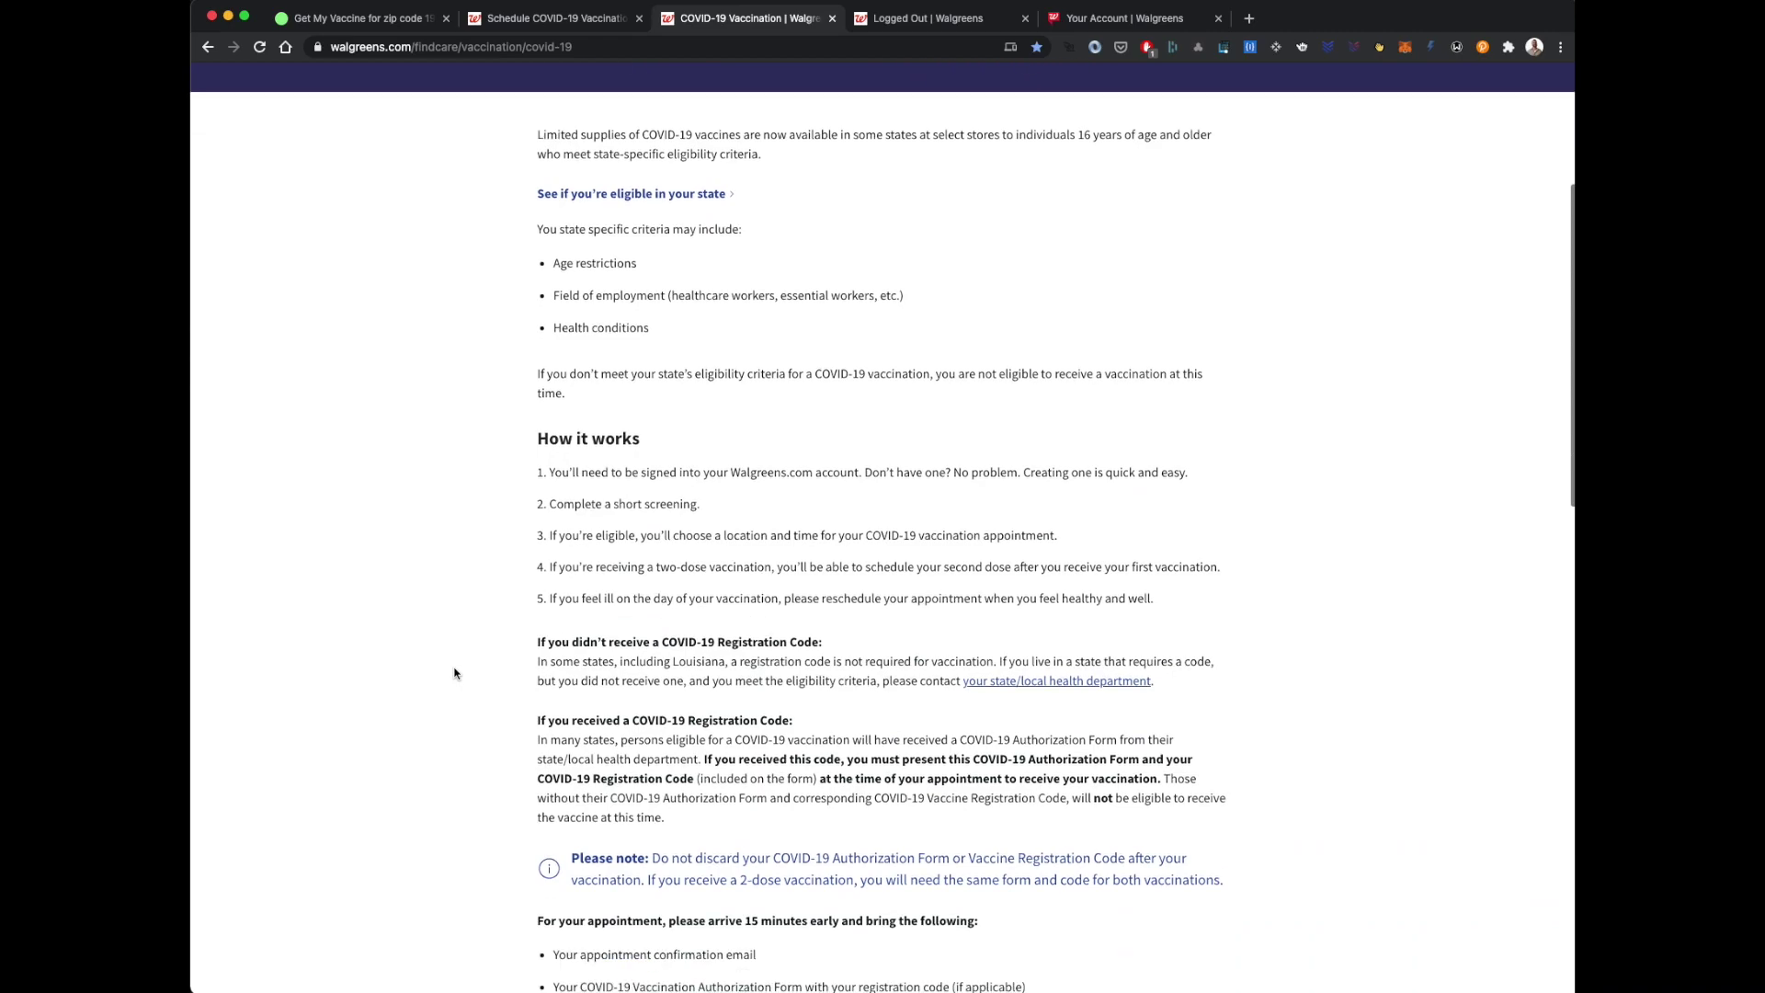
pyautogui.scroll(-2, 454, 674)
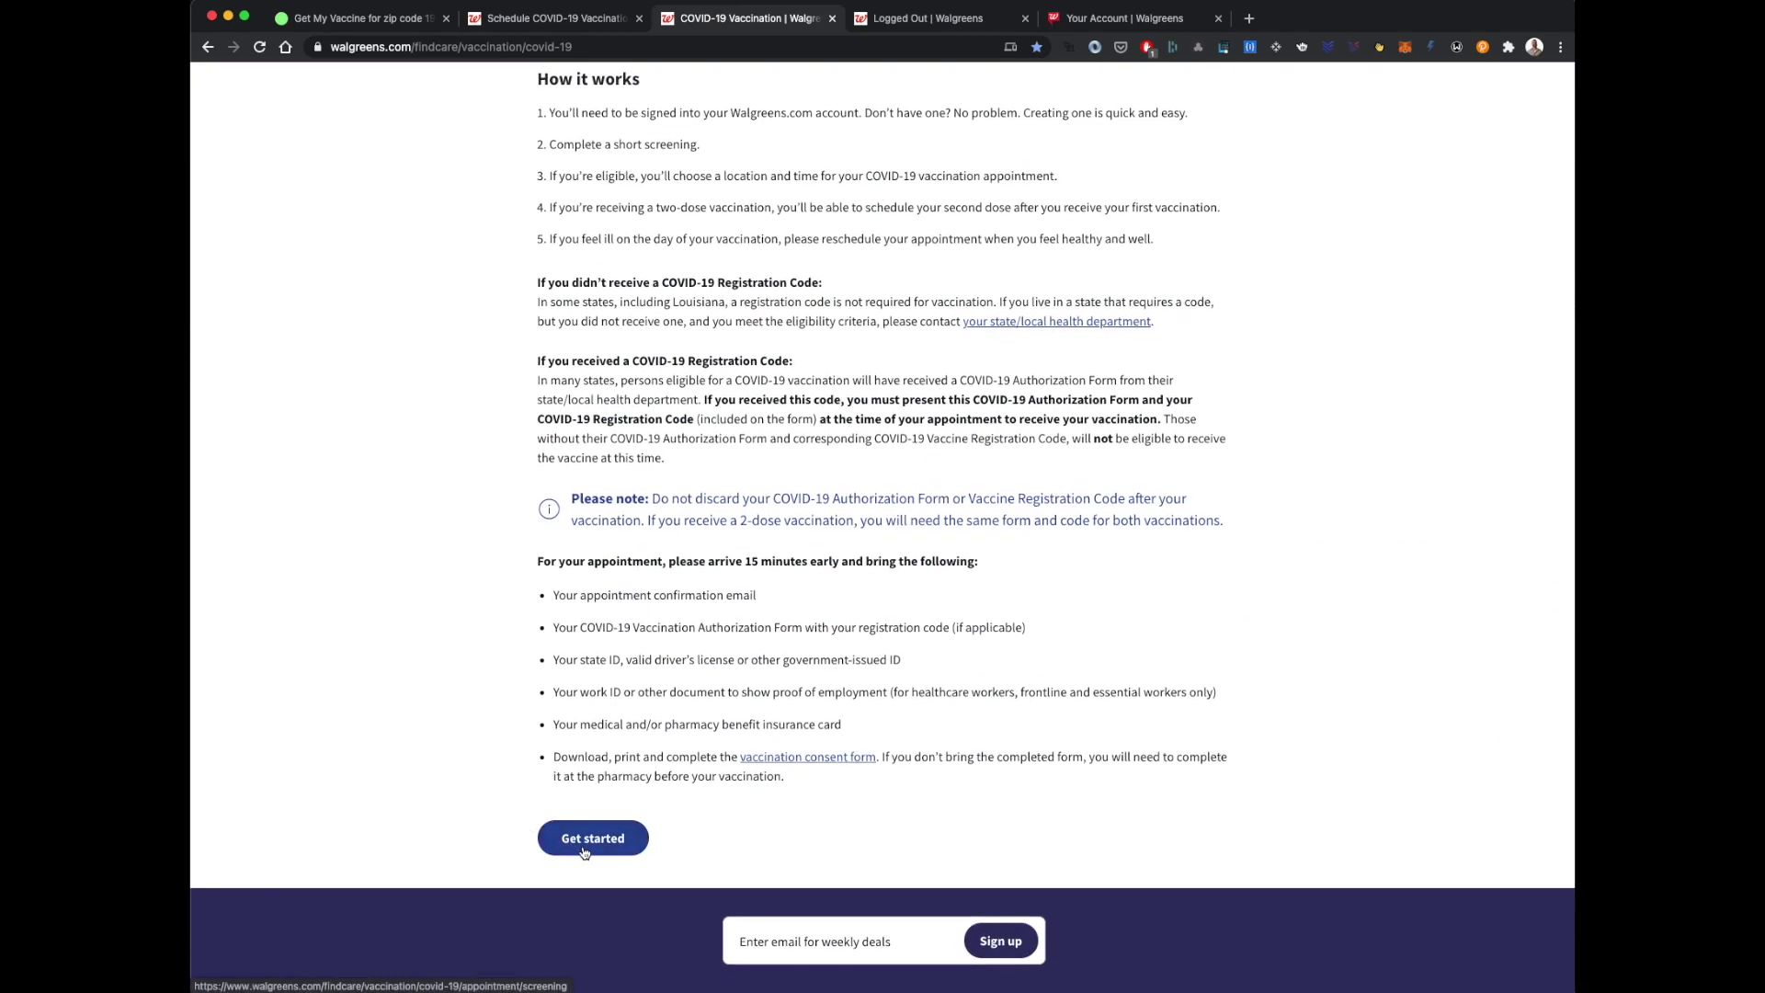
pyautogui.click(583, 852)
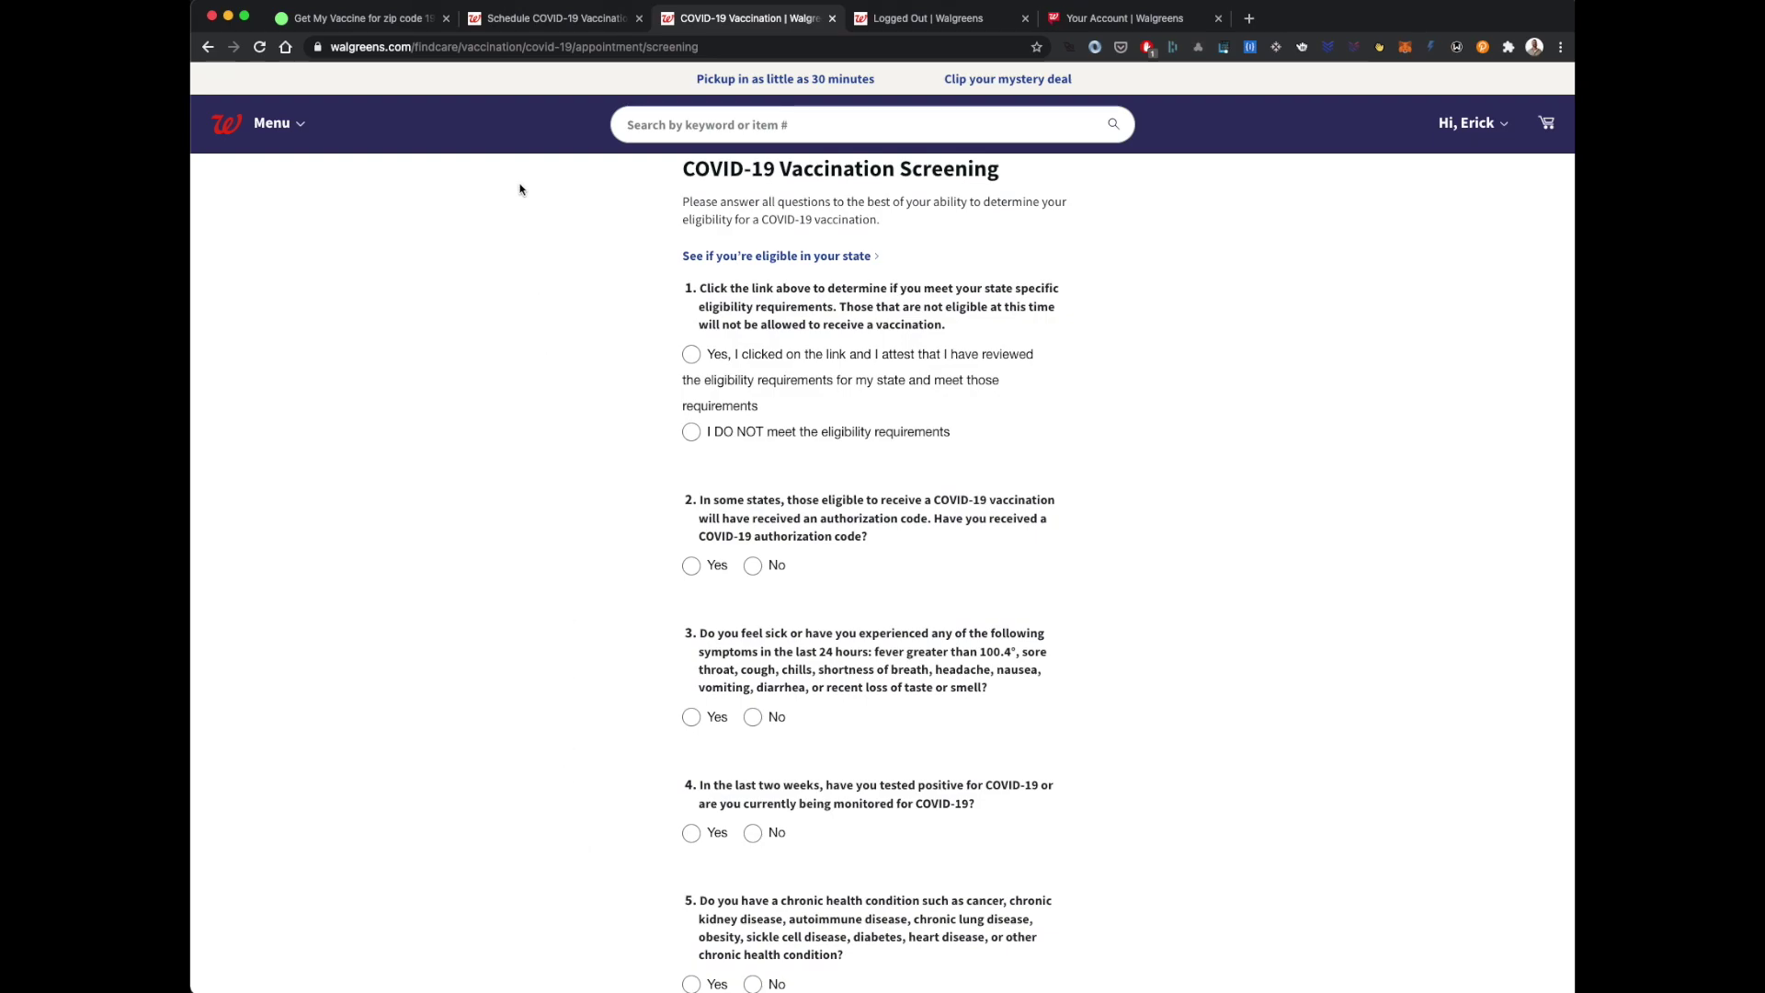
# - Answer Yes to meeting the state eligibility requirements in question 1
pyautogui.click(710, 48)
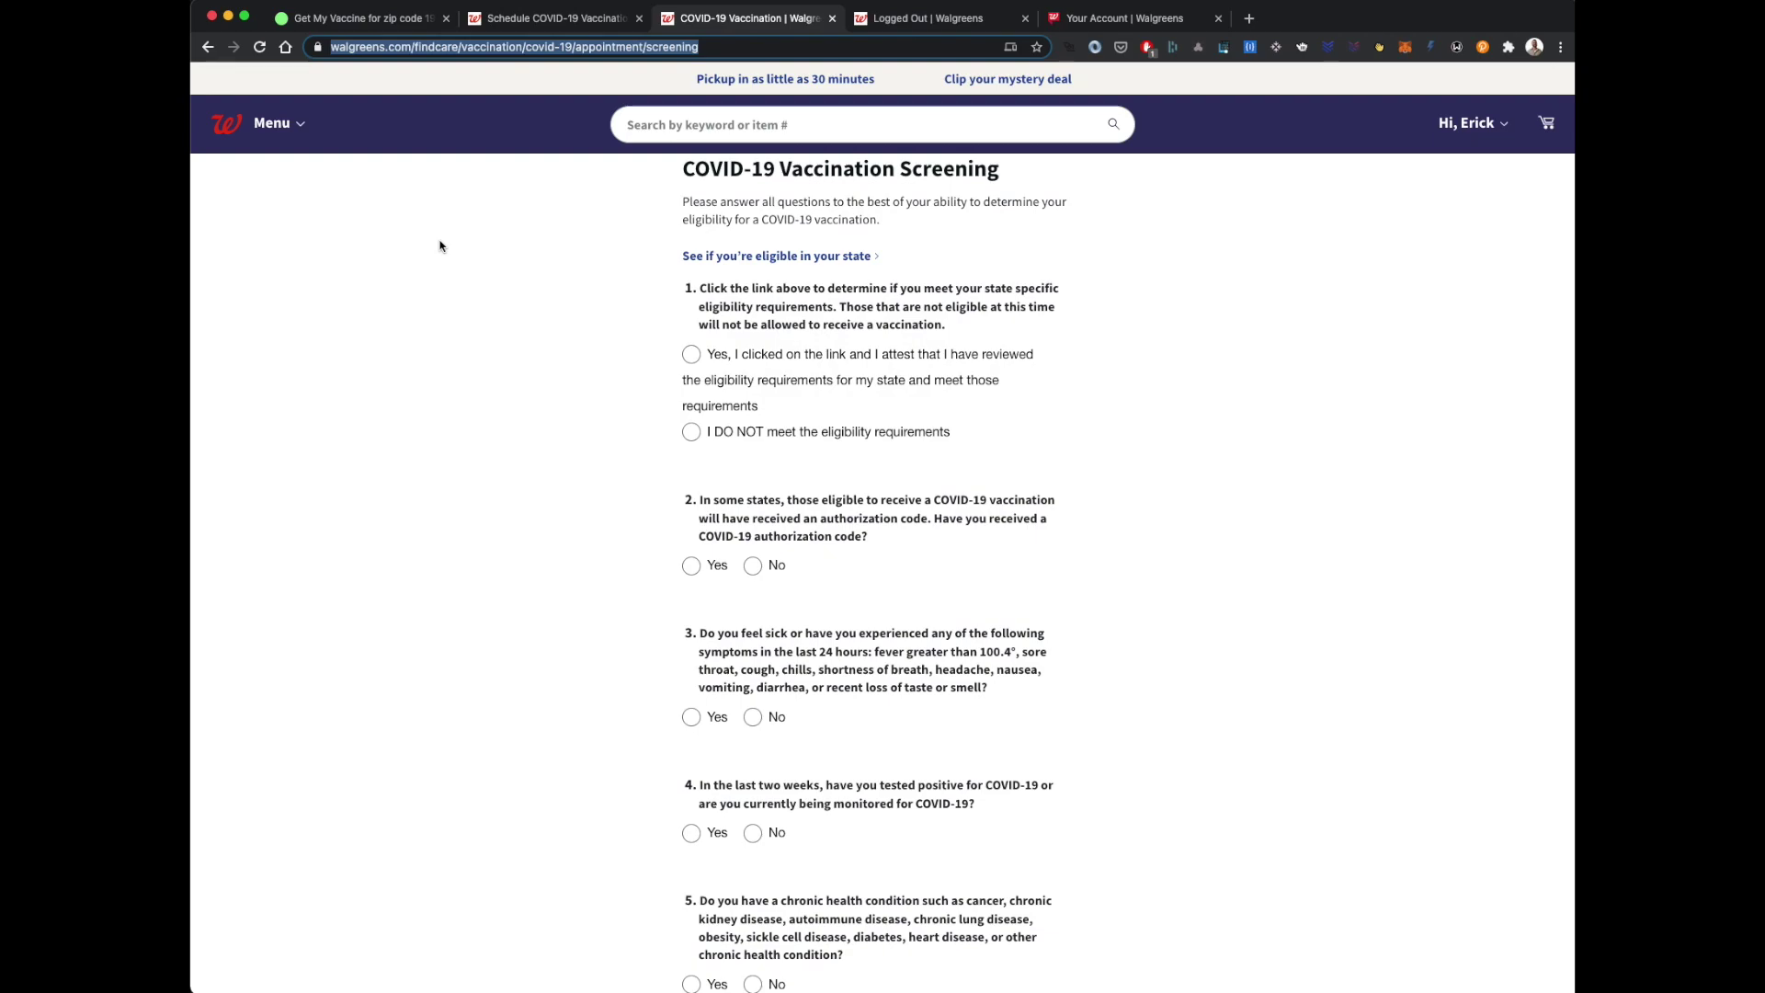
pyautogui.click(429, 310)
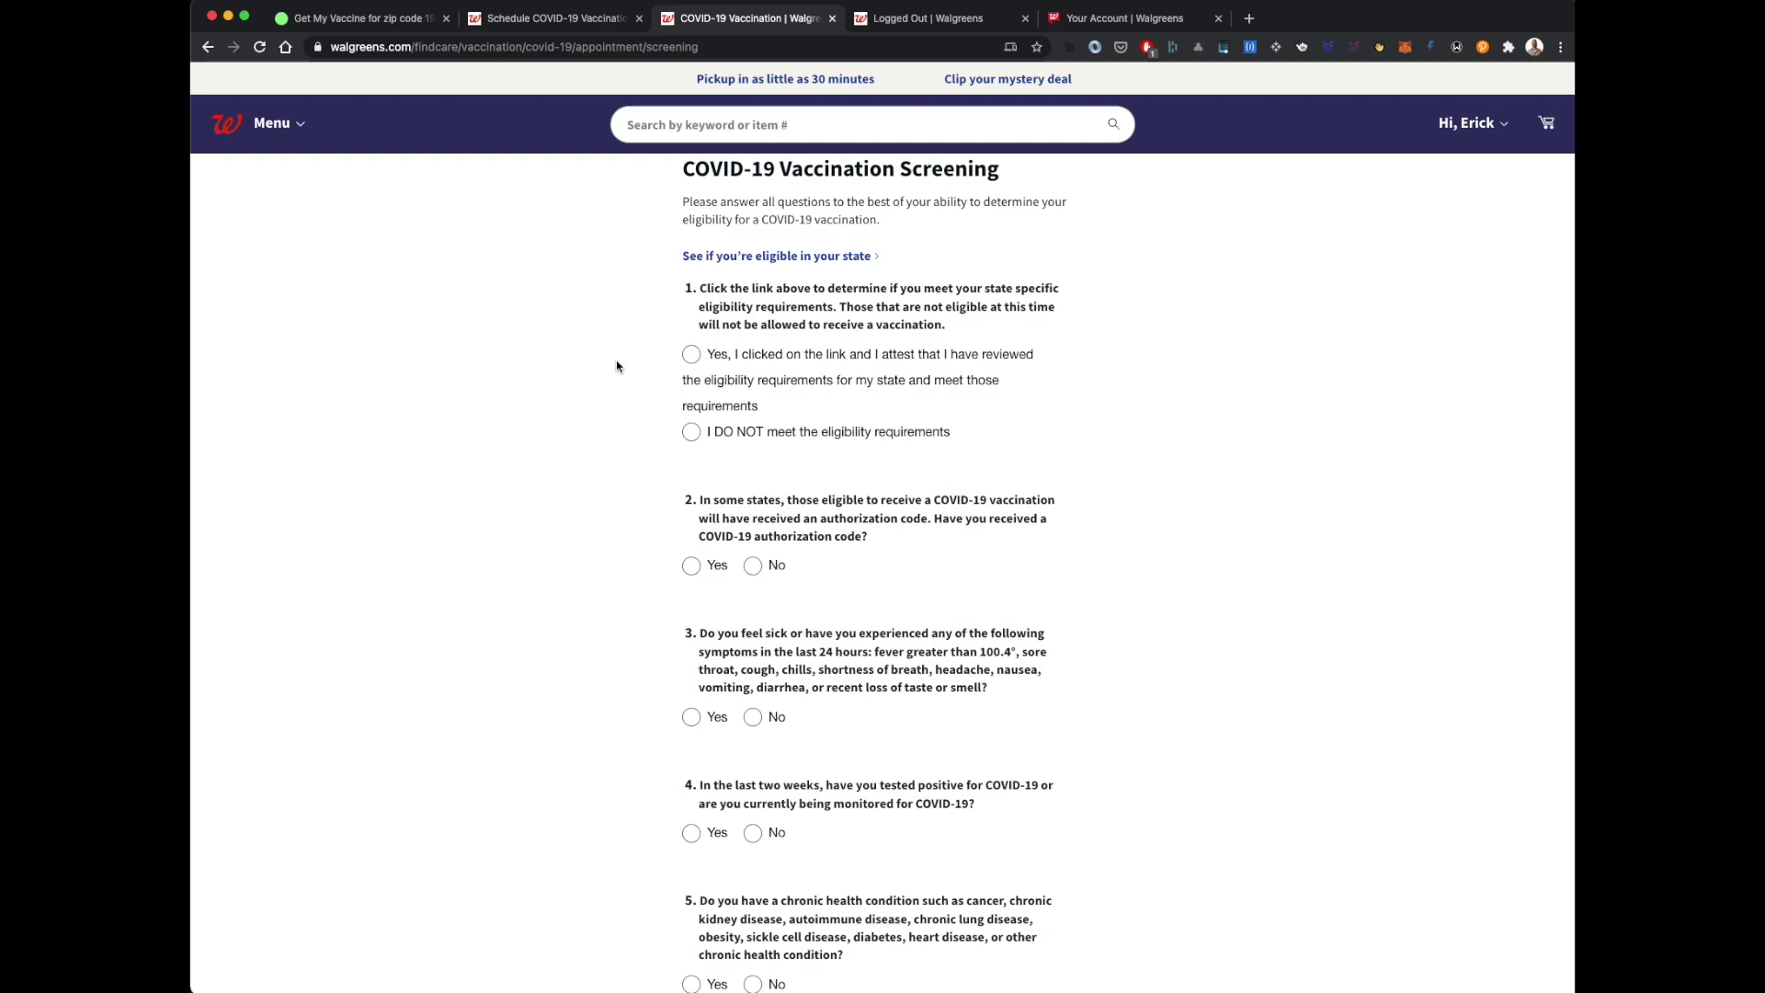
pyautogui.click(689, 359)
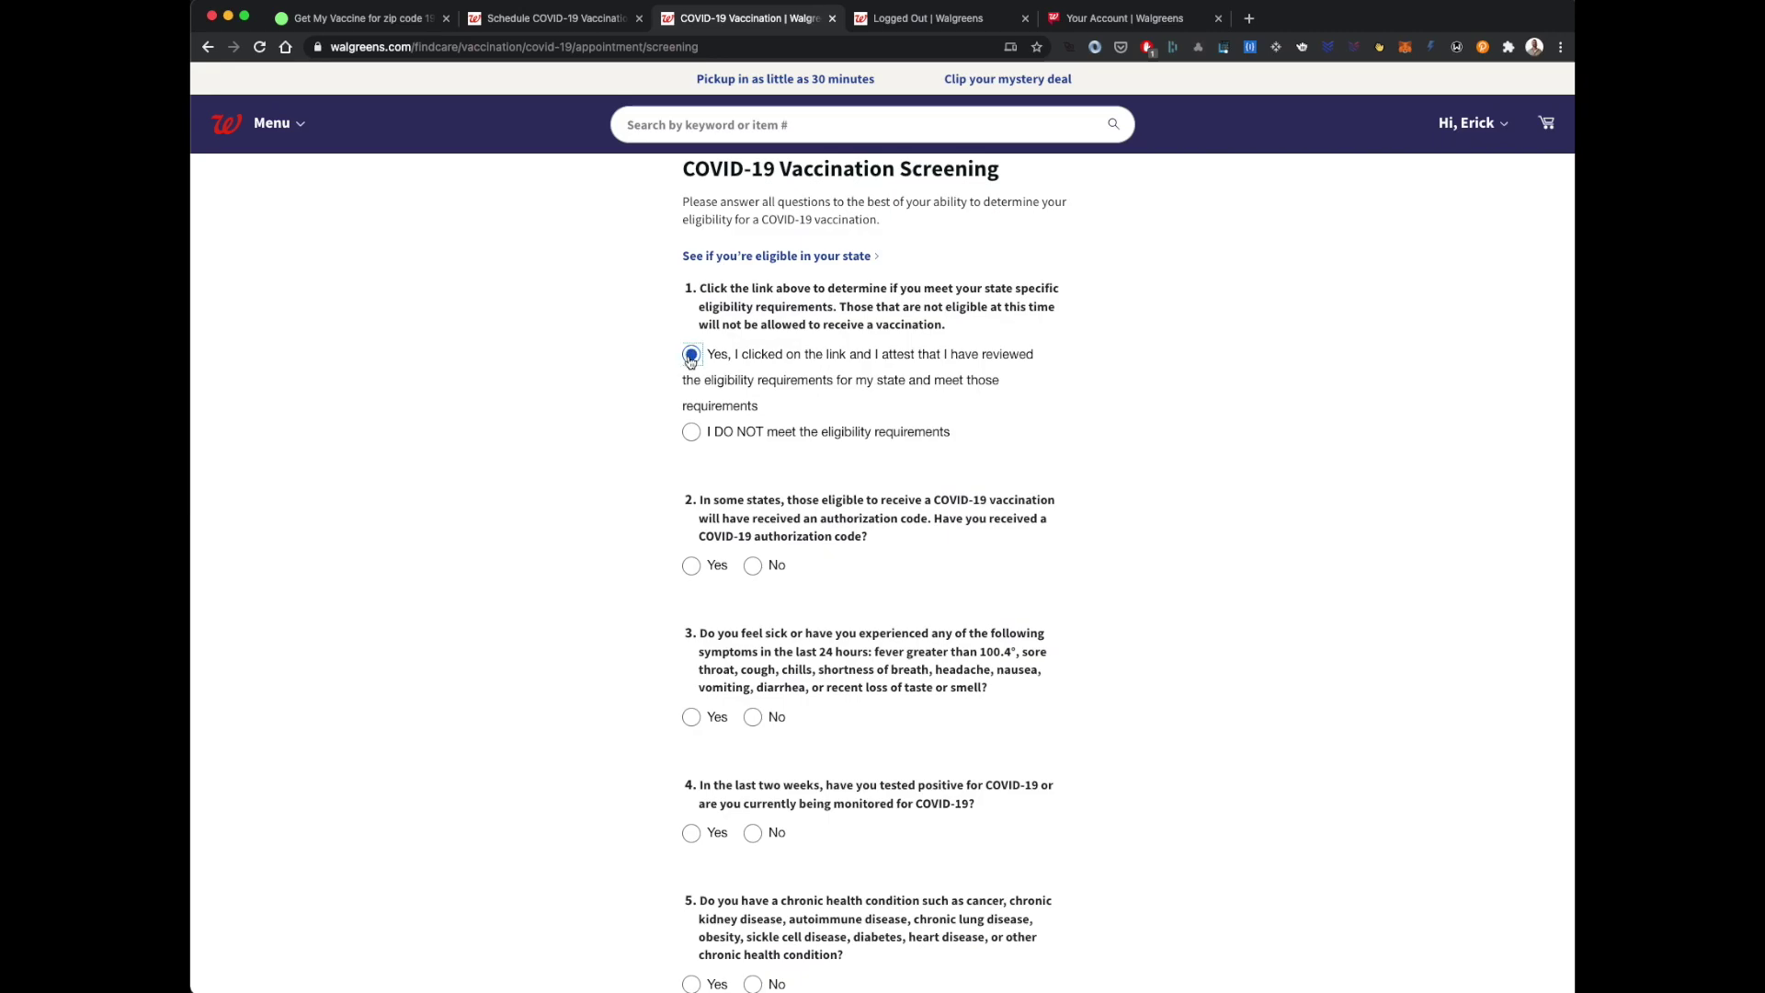
# - Read the state eligibility criteria PDF in a new tab, then return to the questionnaire
pyautogui.rightClick(790, 265)
pyautogui.click(823, 264)
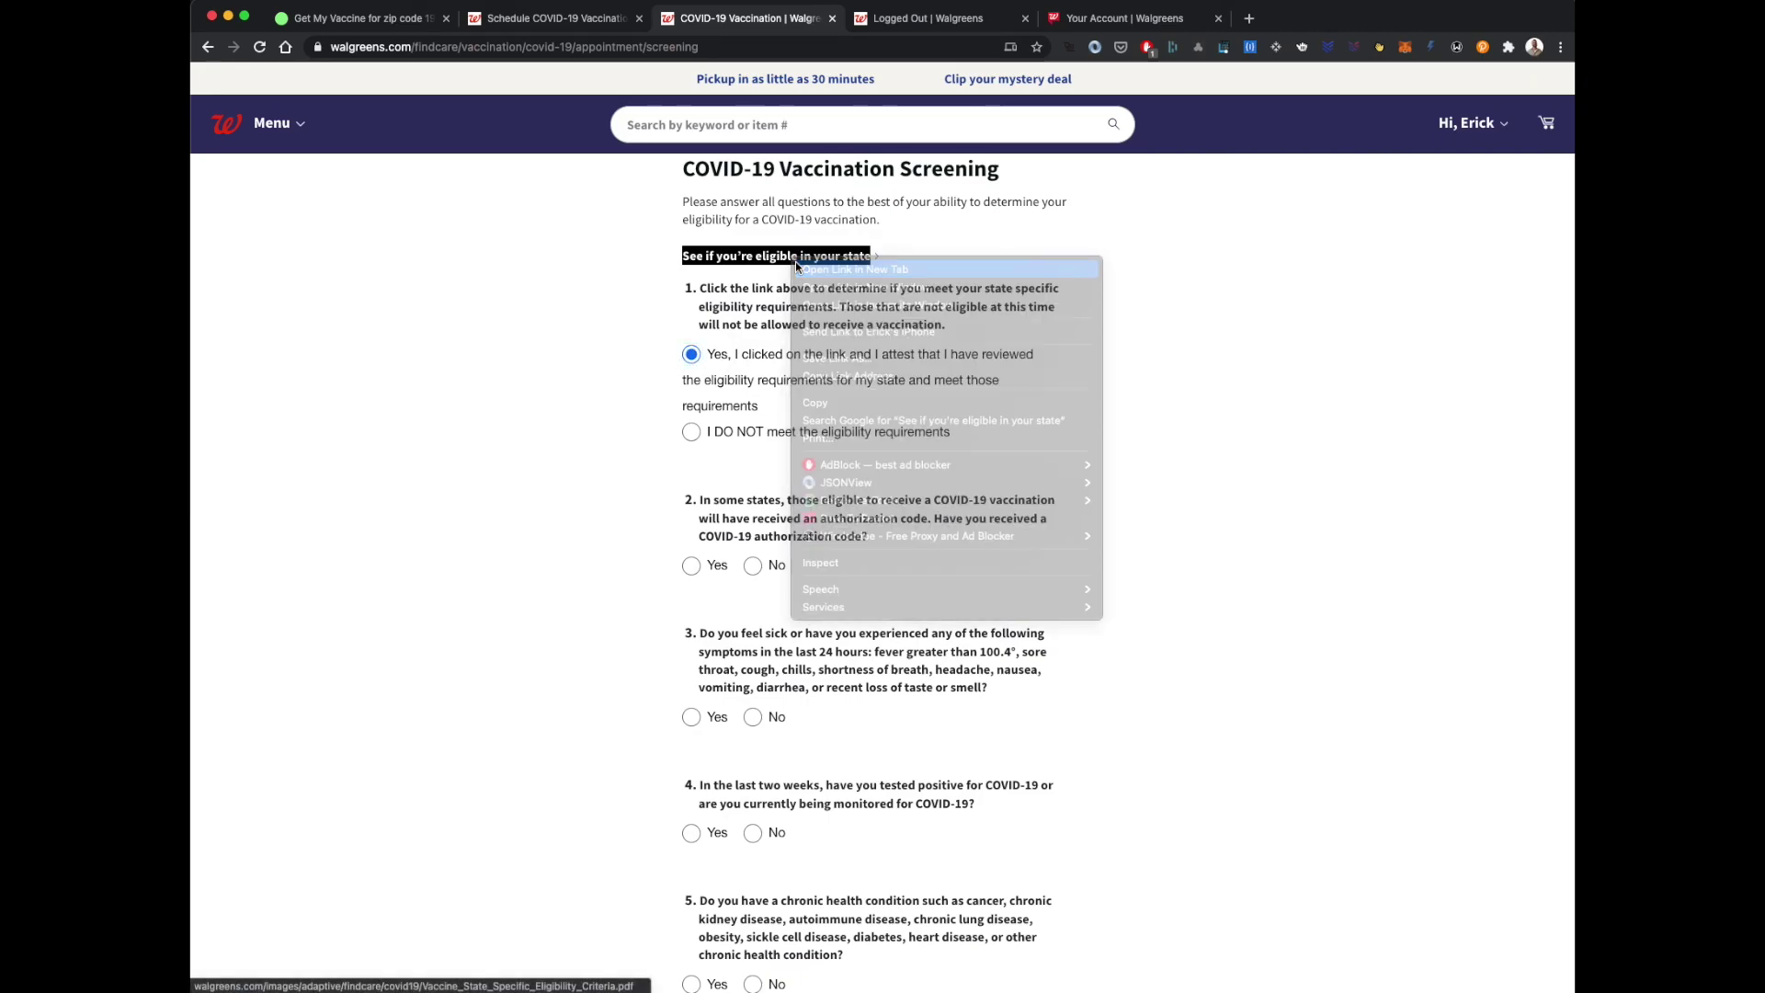
pyautogui.click(873, 23)
pyautogui.scroll(-15, 821, 514)
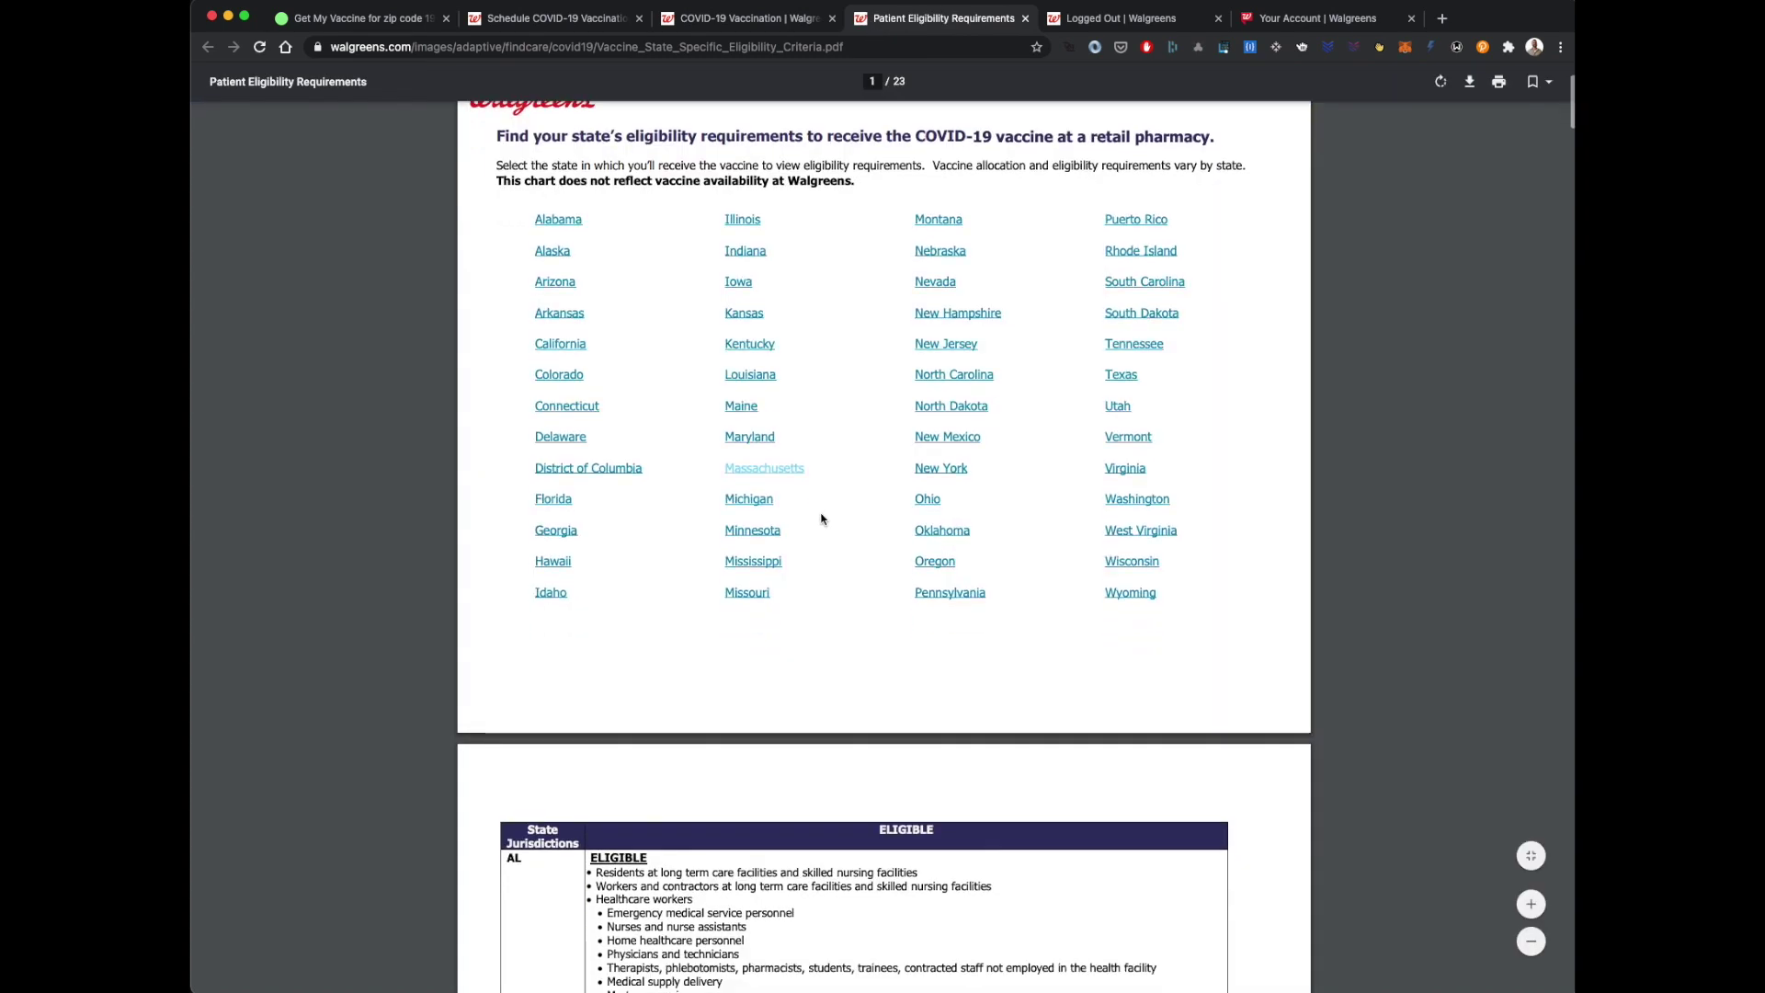
pyautogui.scroll(-10, 821, 514)
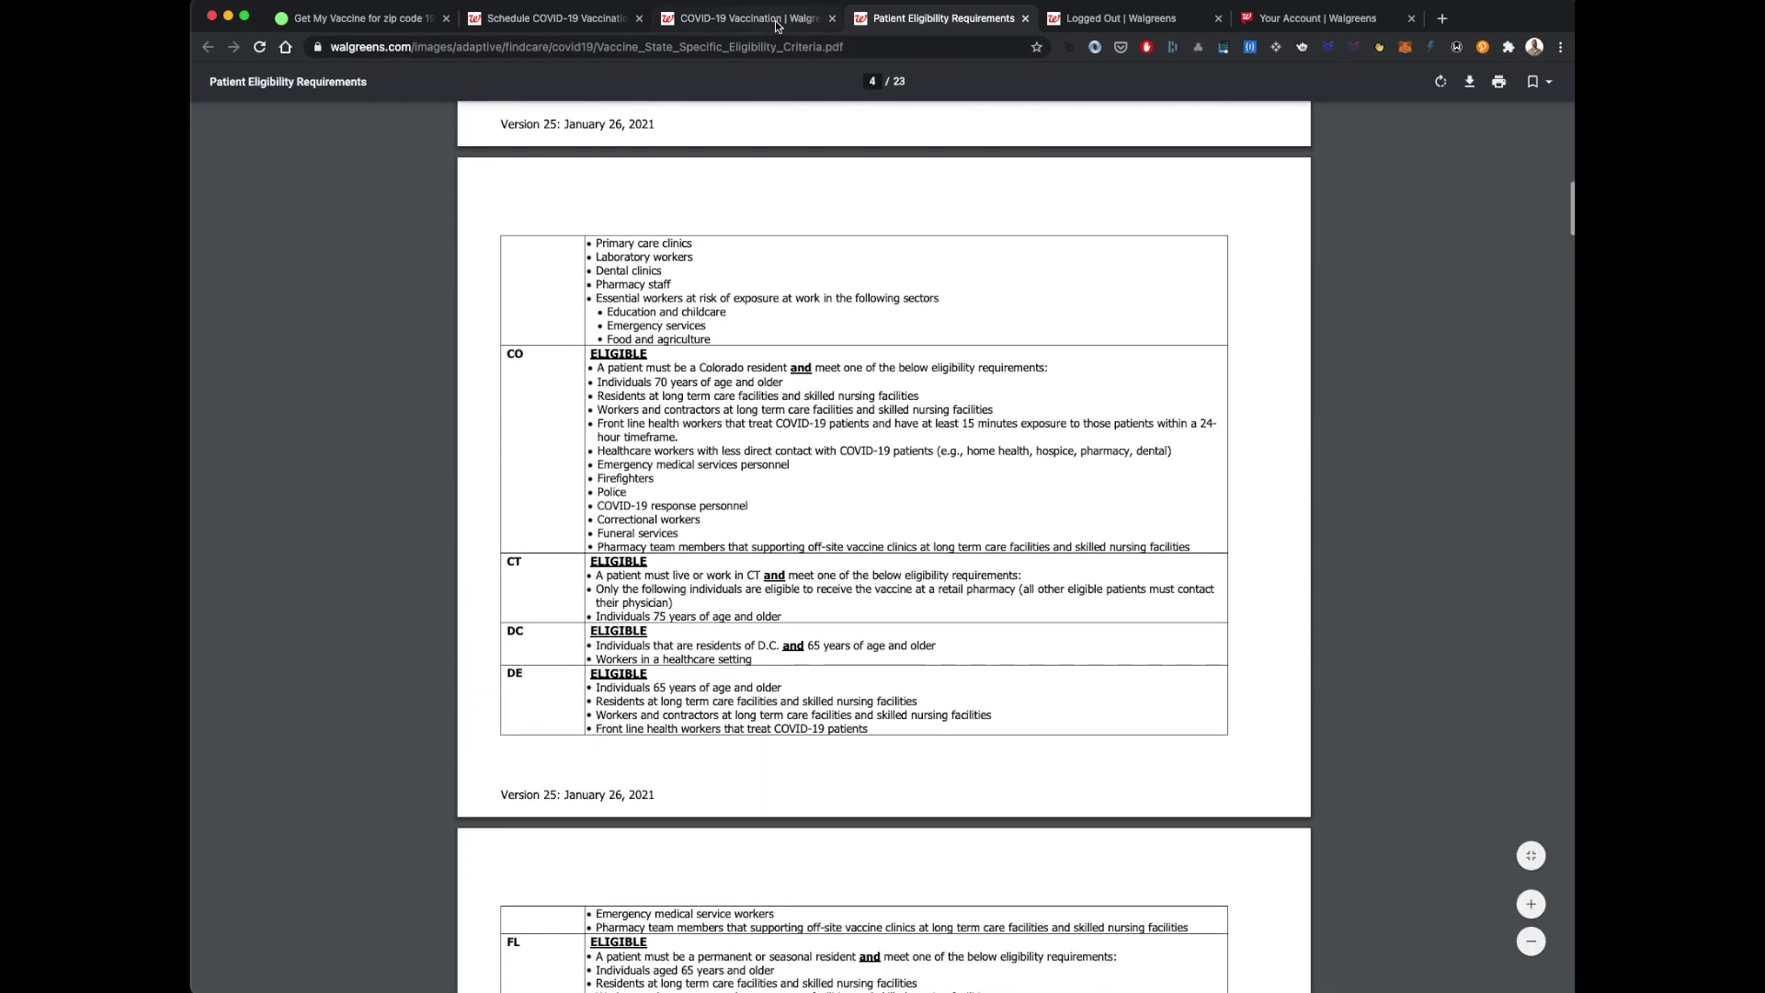
pyautogui.click(781, 23)
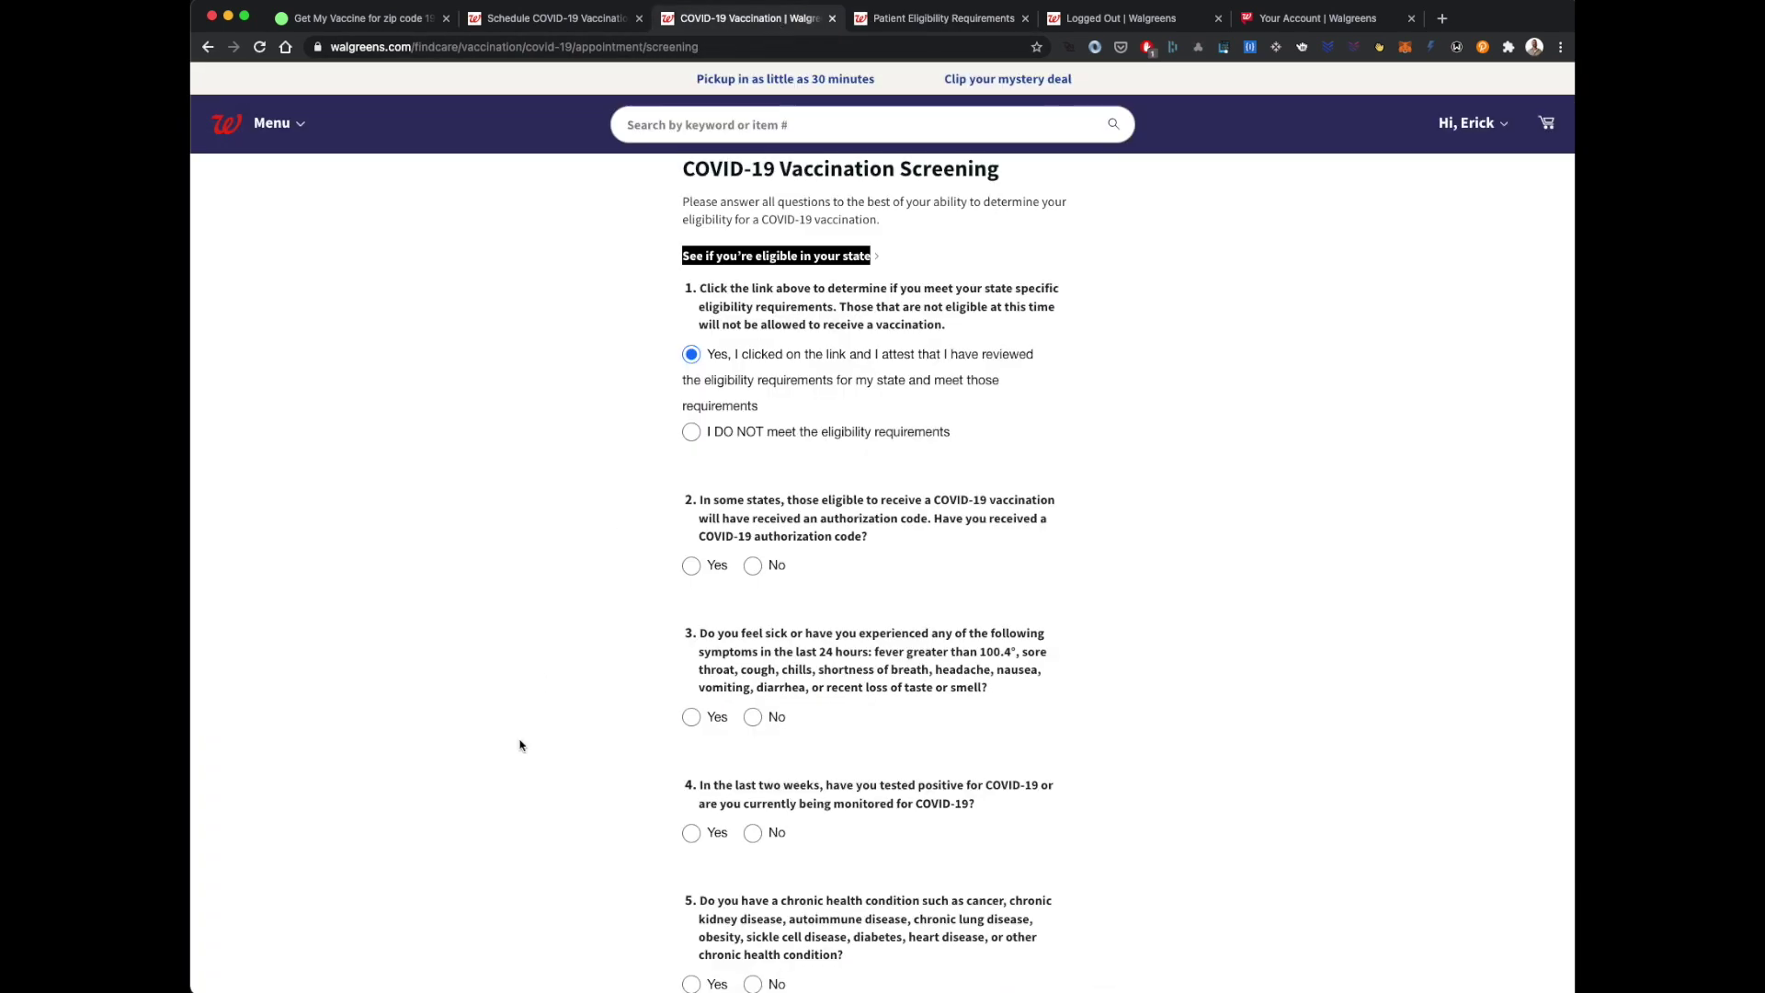
pyautogui.click(568, 712)
# - Answer No to the four health questions and submit the screening
pyautogui.scroll(-3, 603, 670)
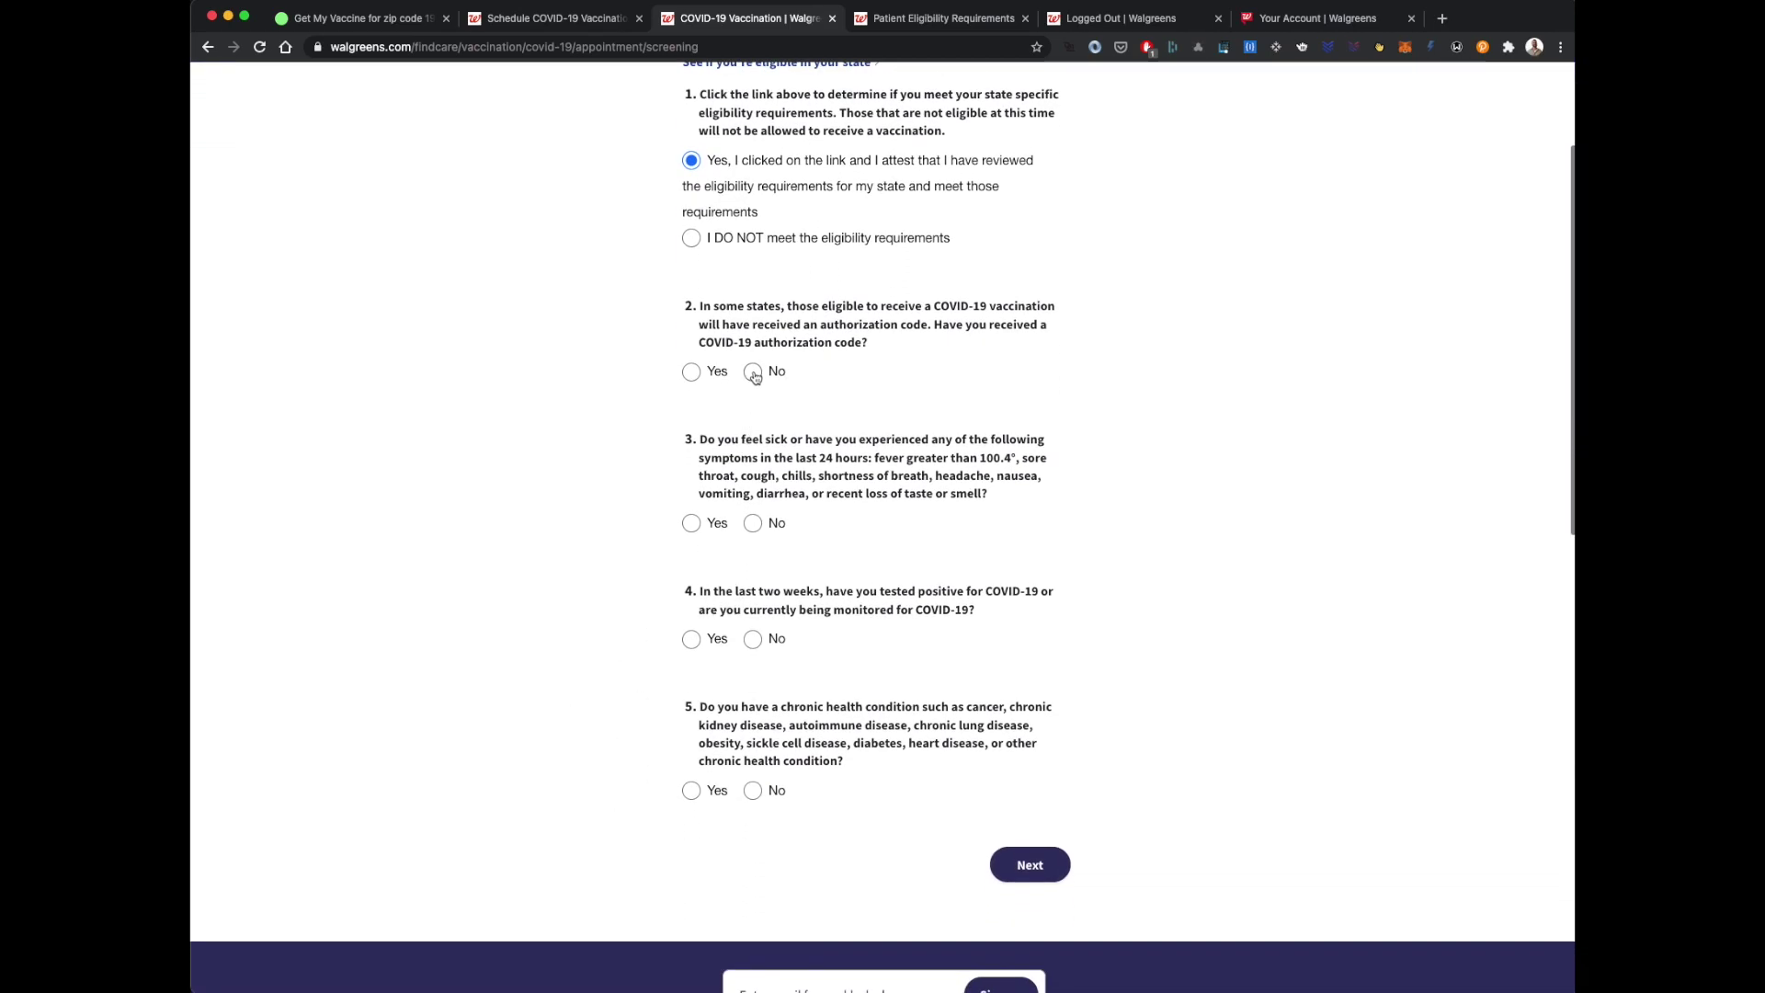
pyautogui.click(753, 372)
pyautogui.click(753, 523)
pyautogui.click(754, 639)
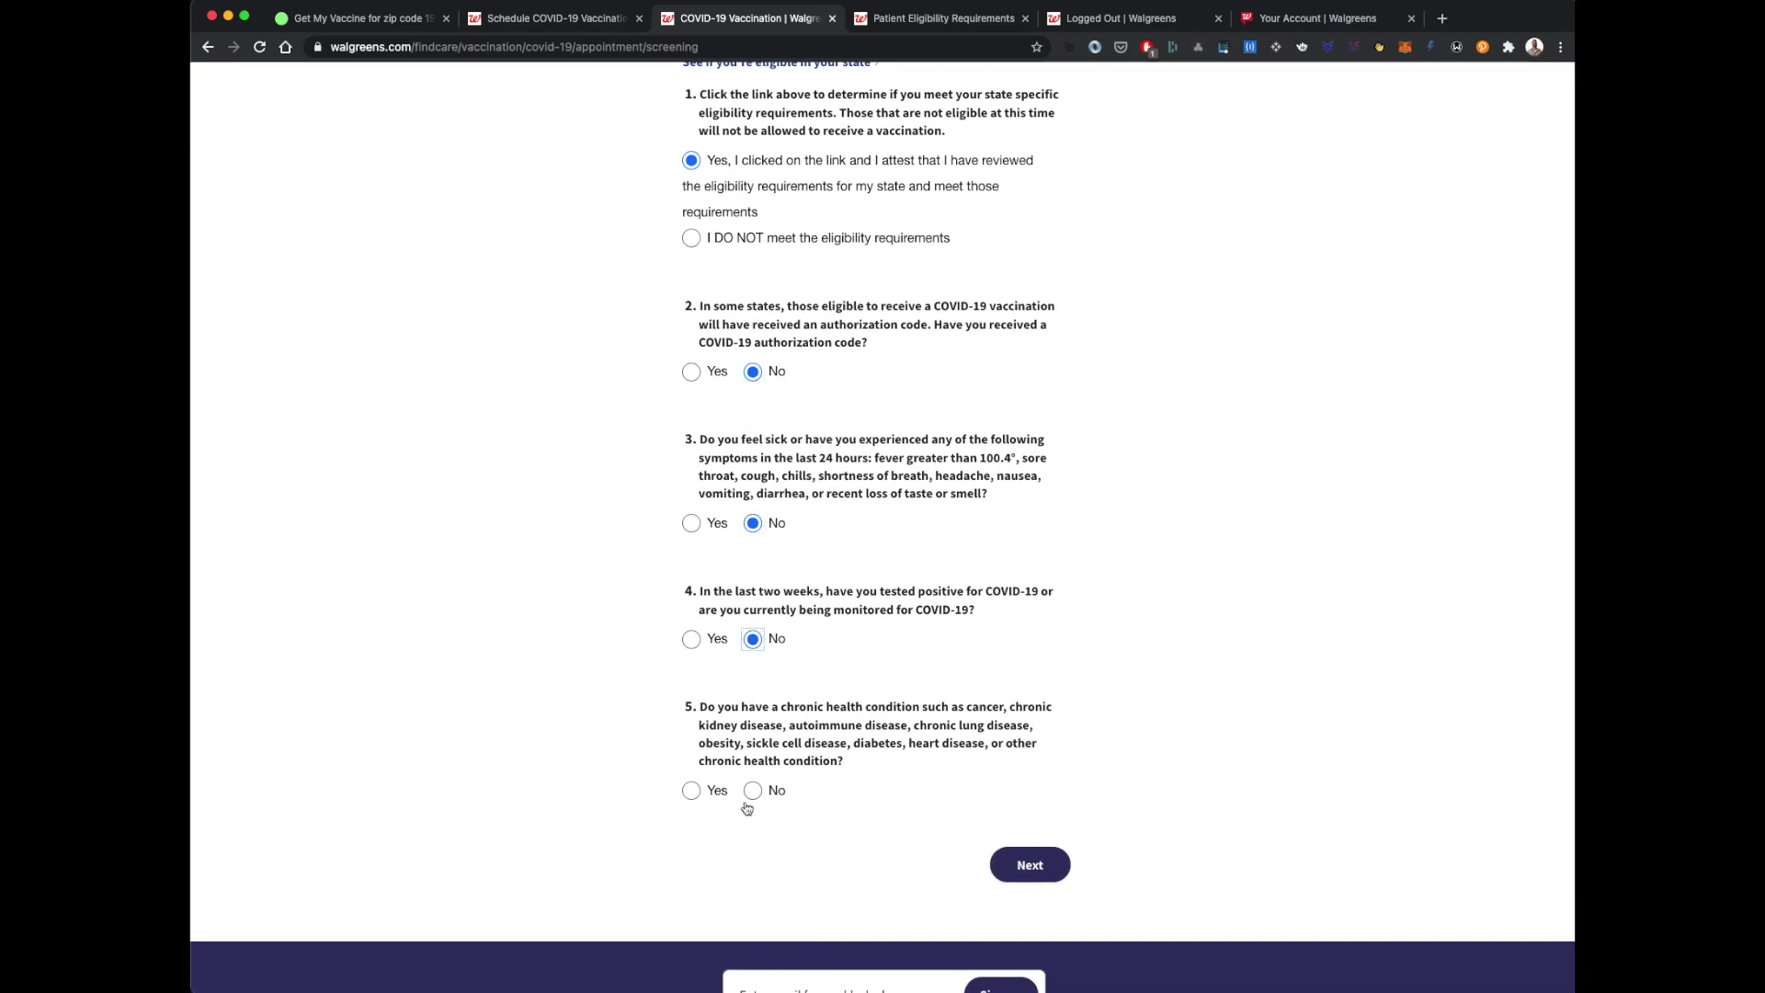
pyautogui.click(754, 791)
pyautogui.click(1023, 873)
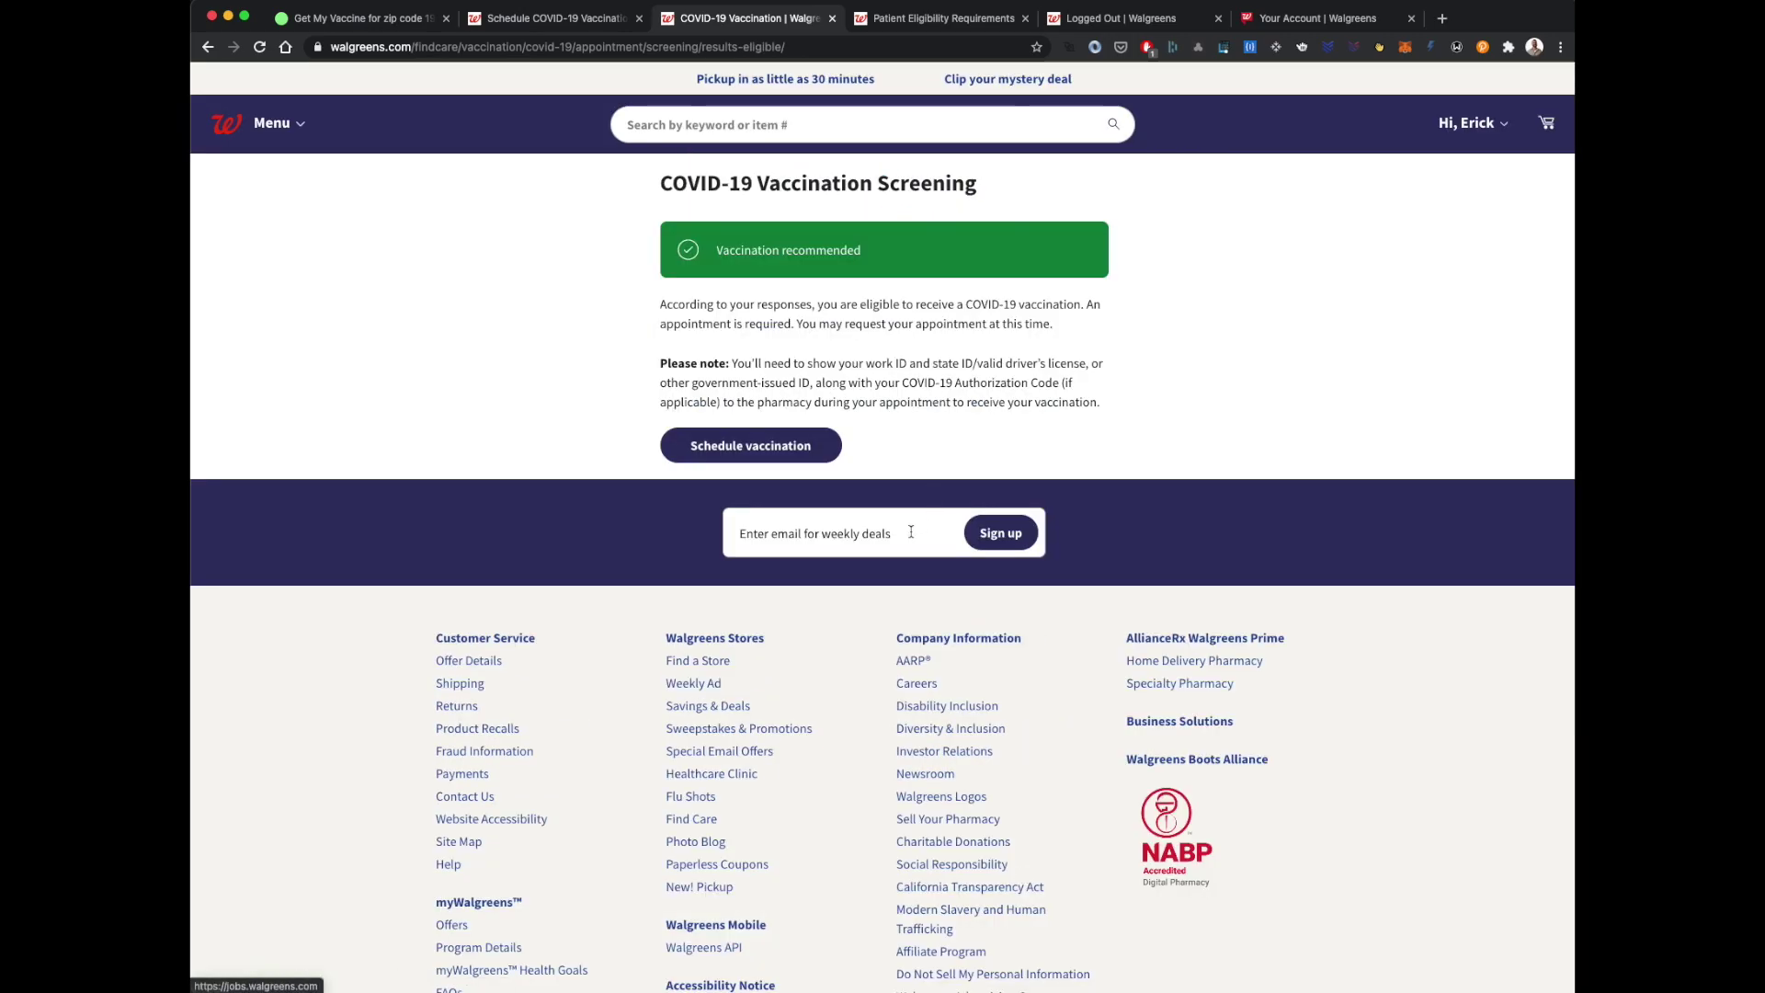
# - Choose Schedule vaccination and proceed to the first-and-second-dose patient-info form
pyautogui.click(775, 446)
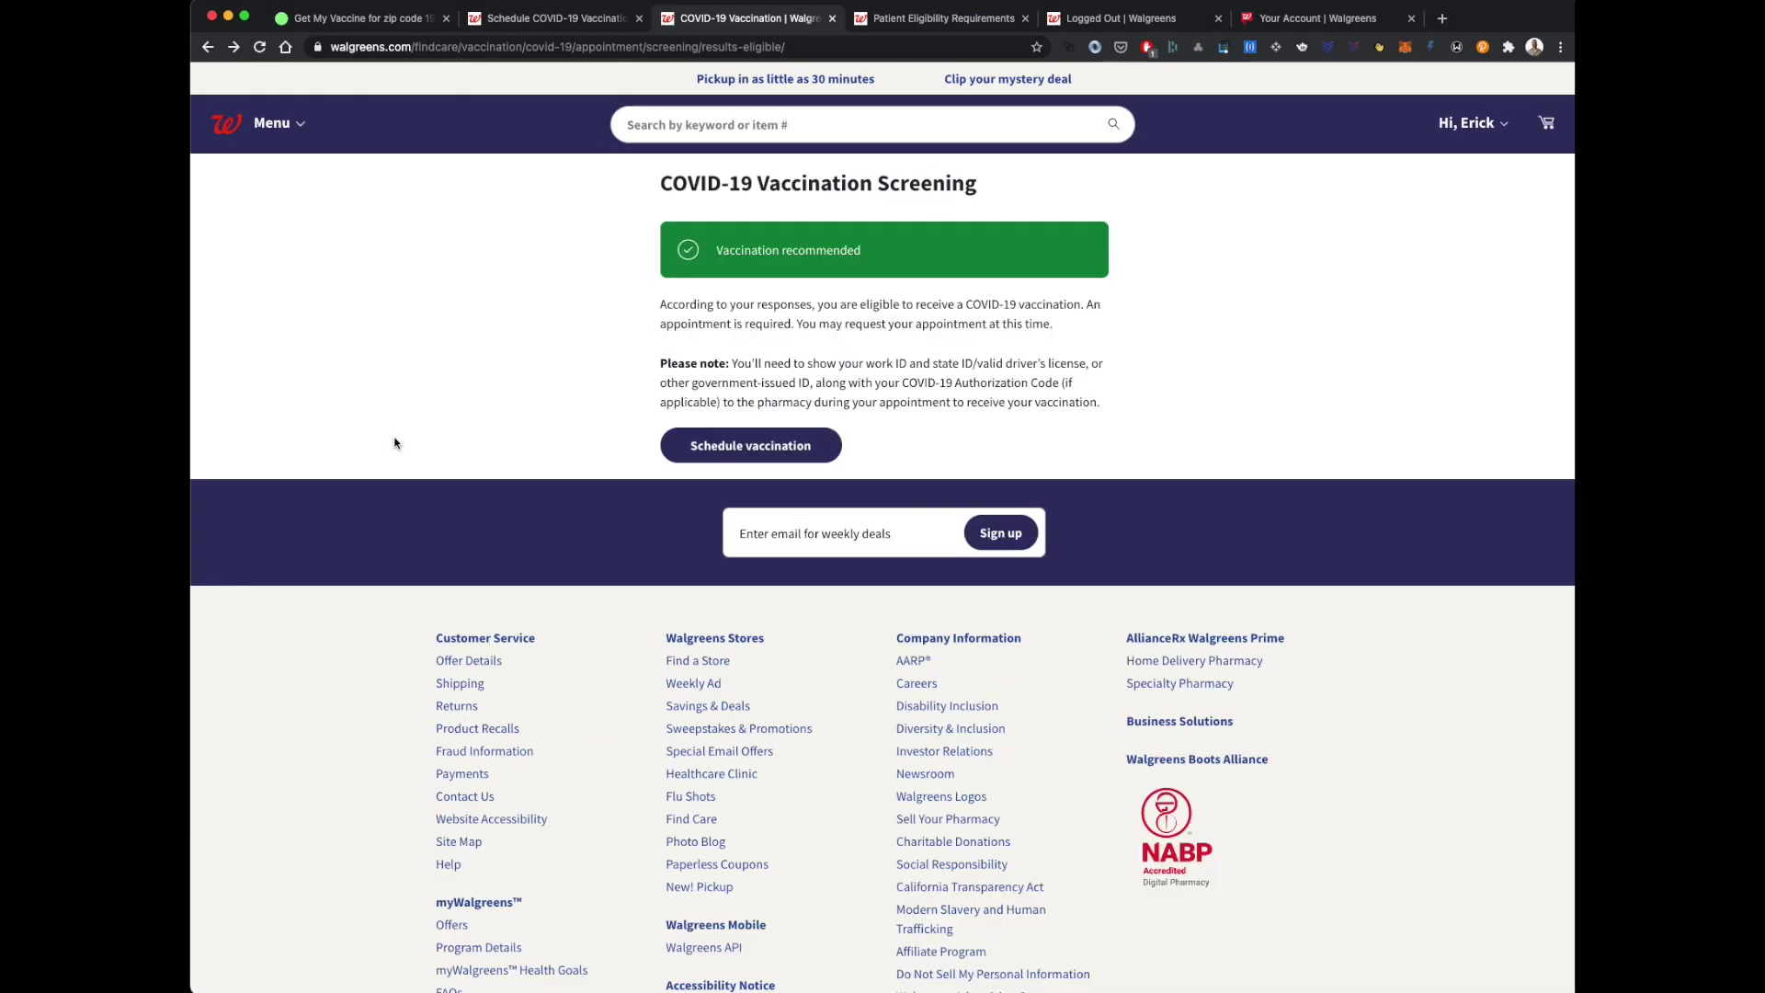
pyautogui.click(784, 451)
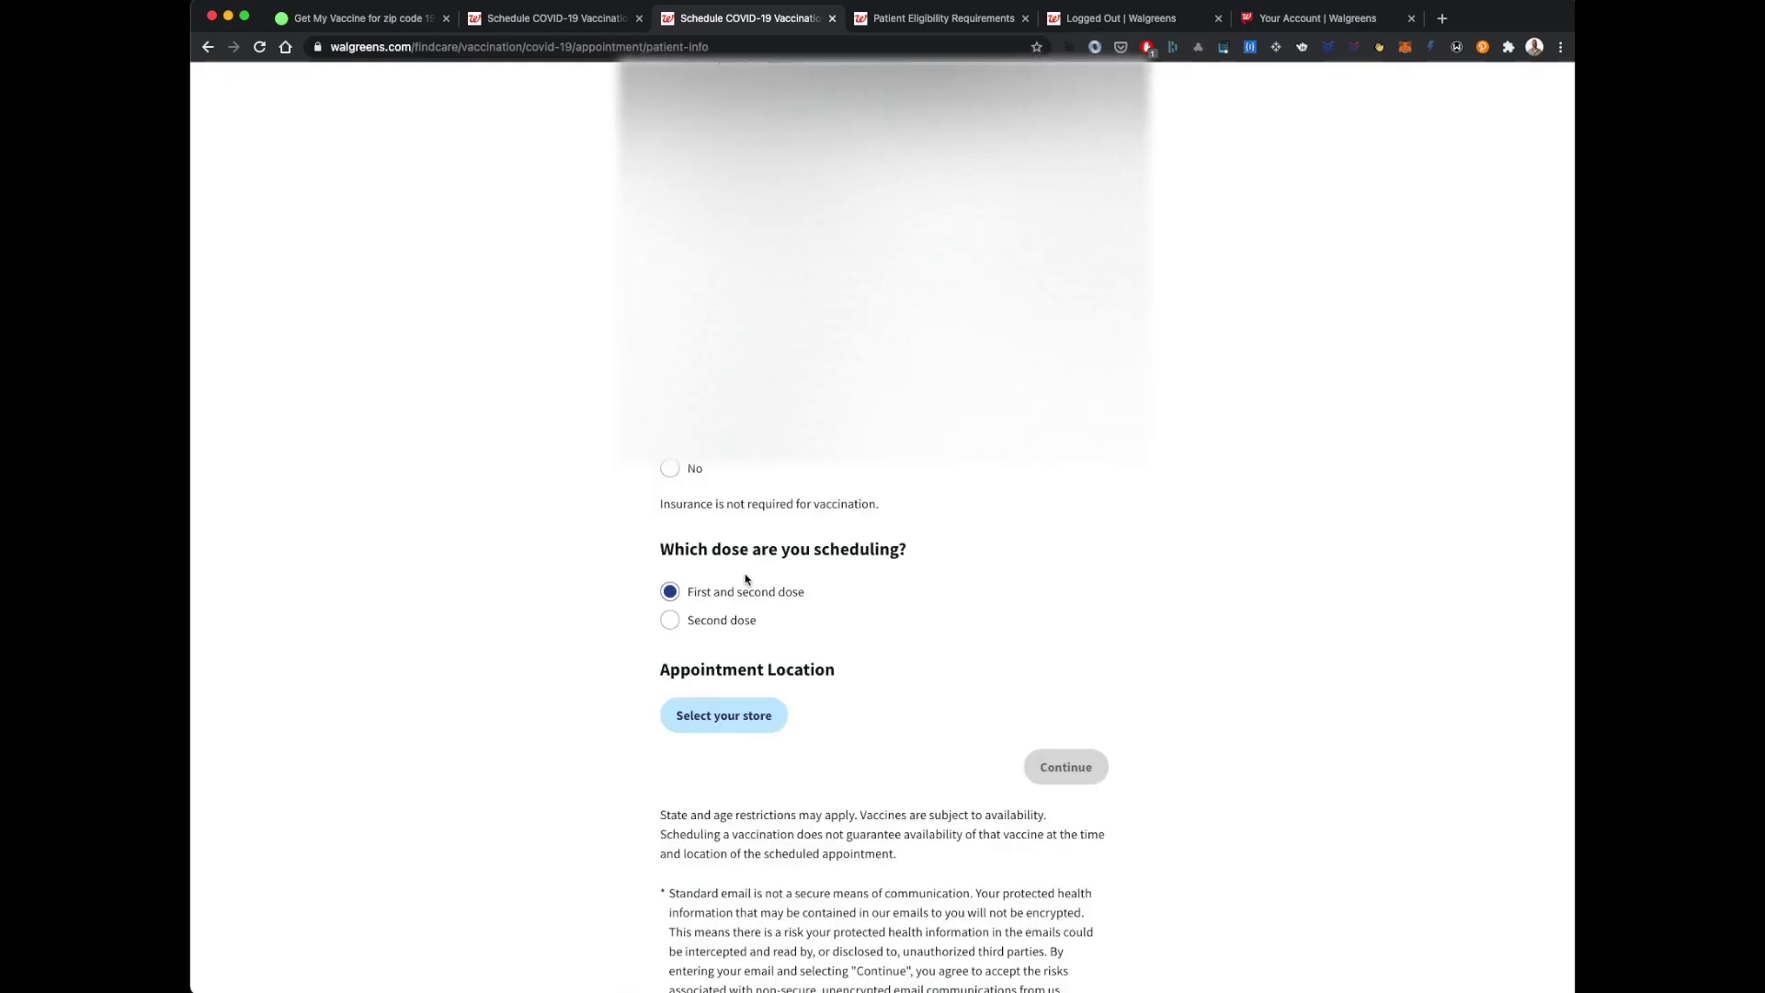
# - Pick the Wilmington, DE store at 1313 N Union St and continue to dose 1 date selection
pyautogui.click(750, 733)
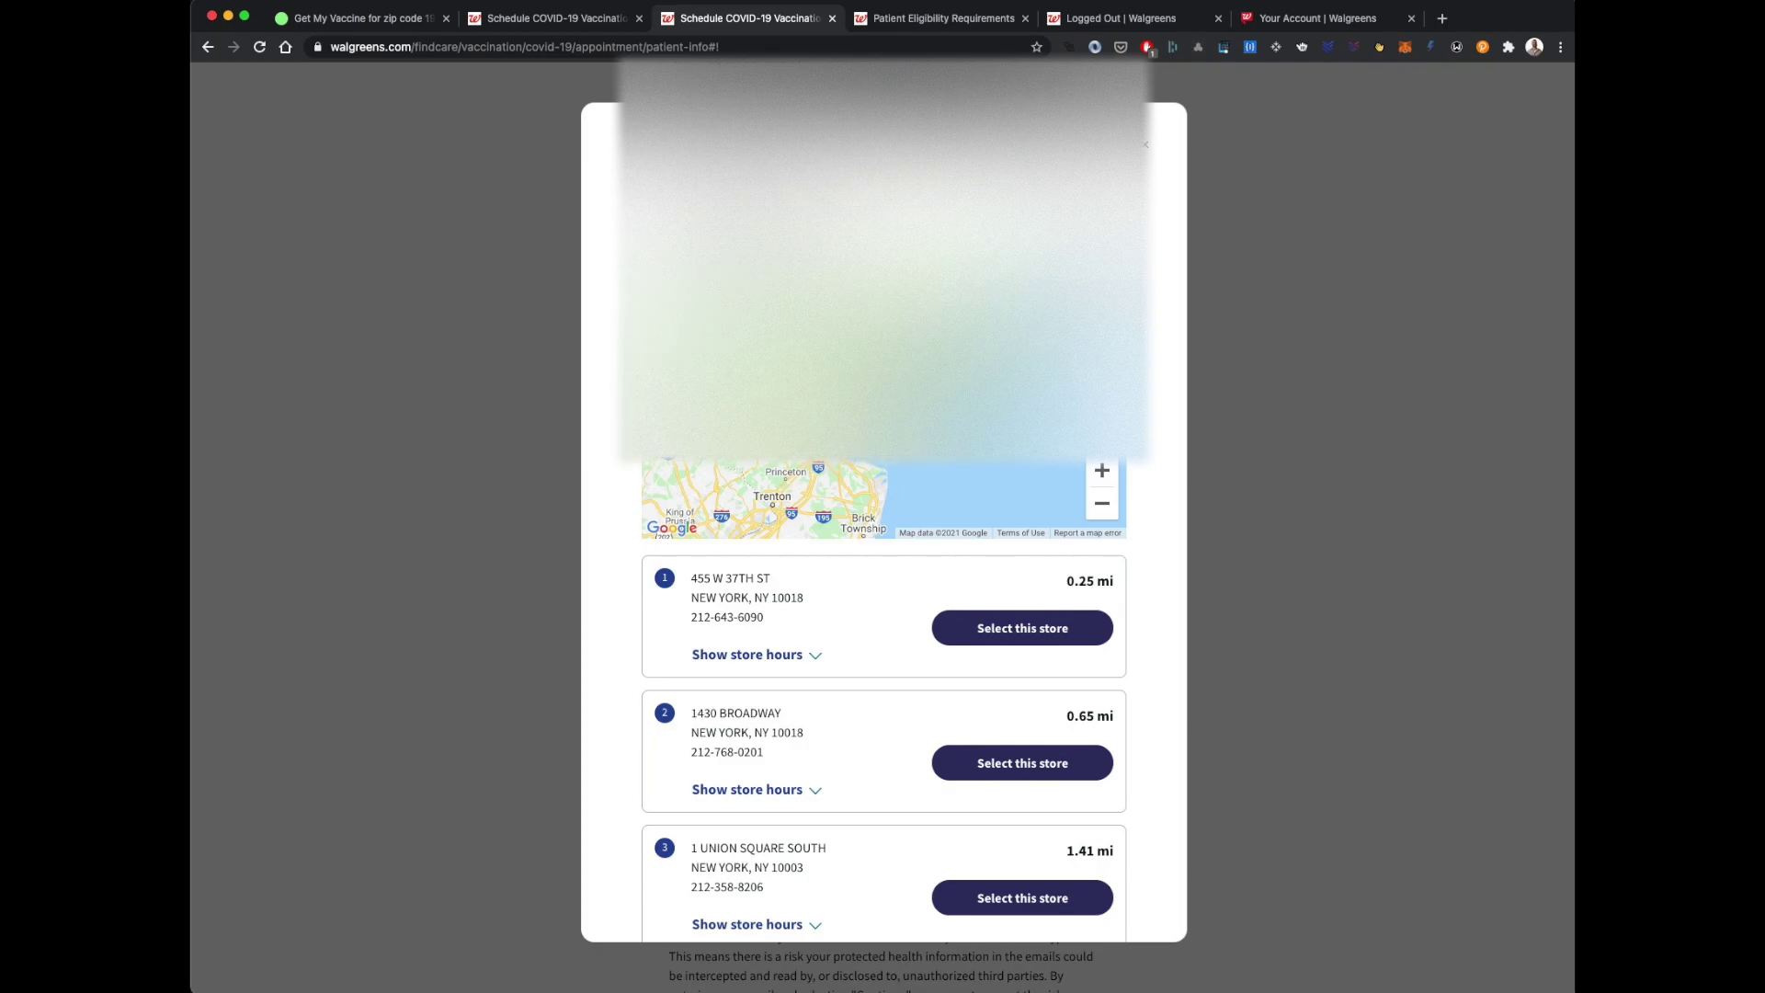
pyautogui.press('Return')
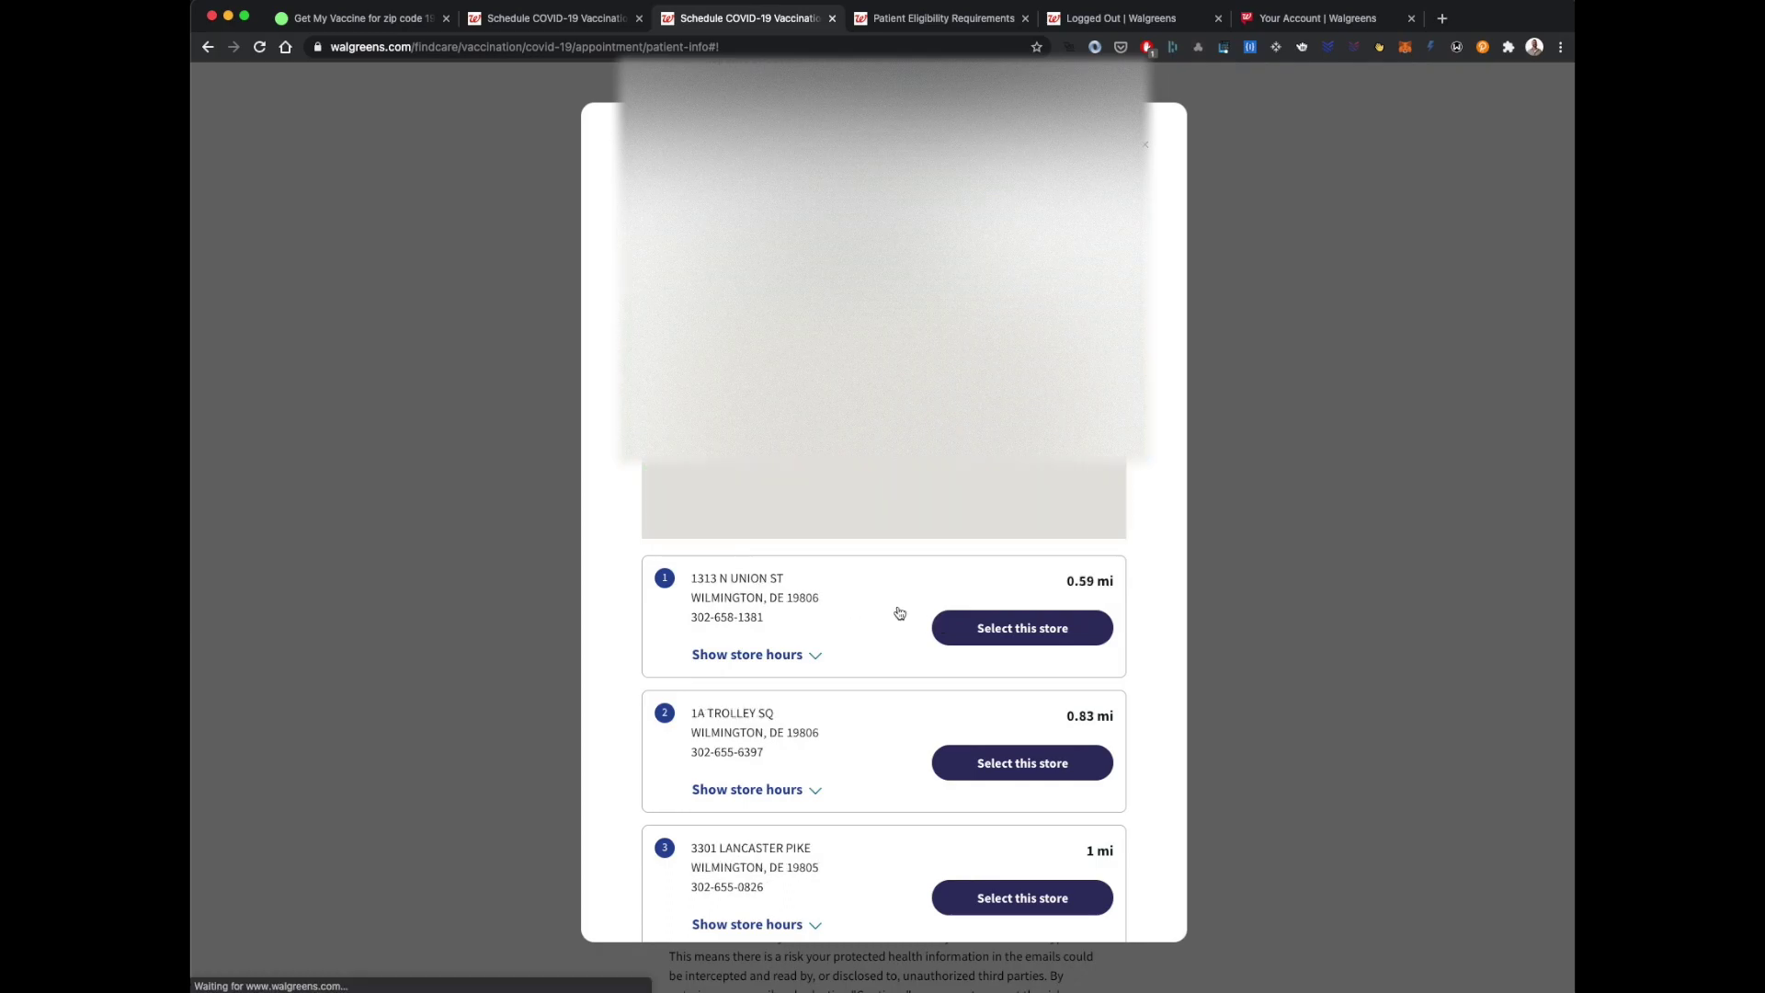
pyautogui.scroll(-2, 800, 645)
pyautogui.scroll(2, 800, 646)
pyautogui.click(1006, 635)
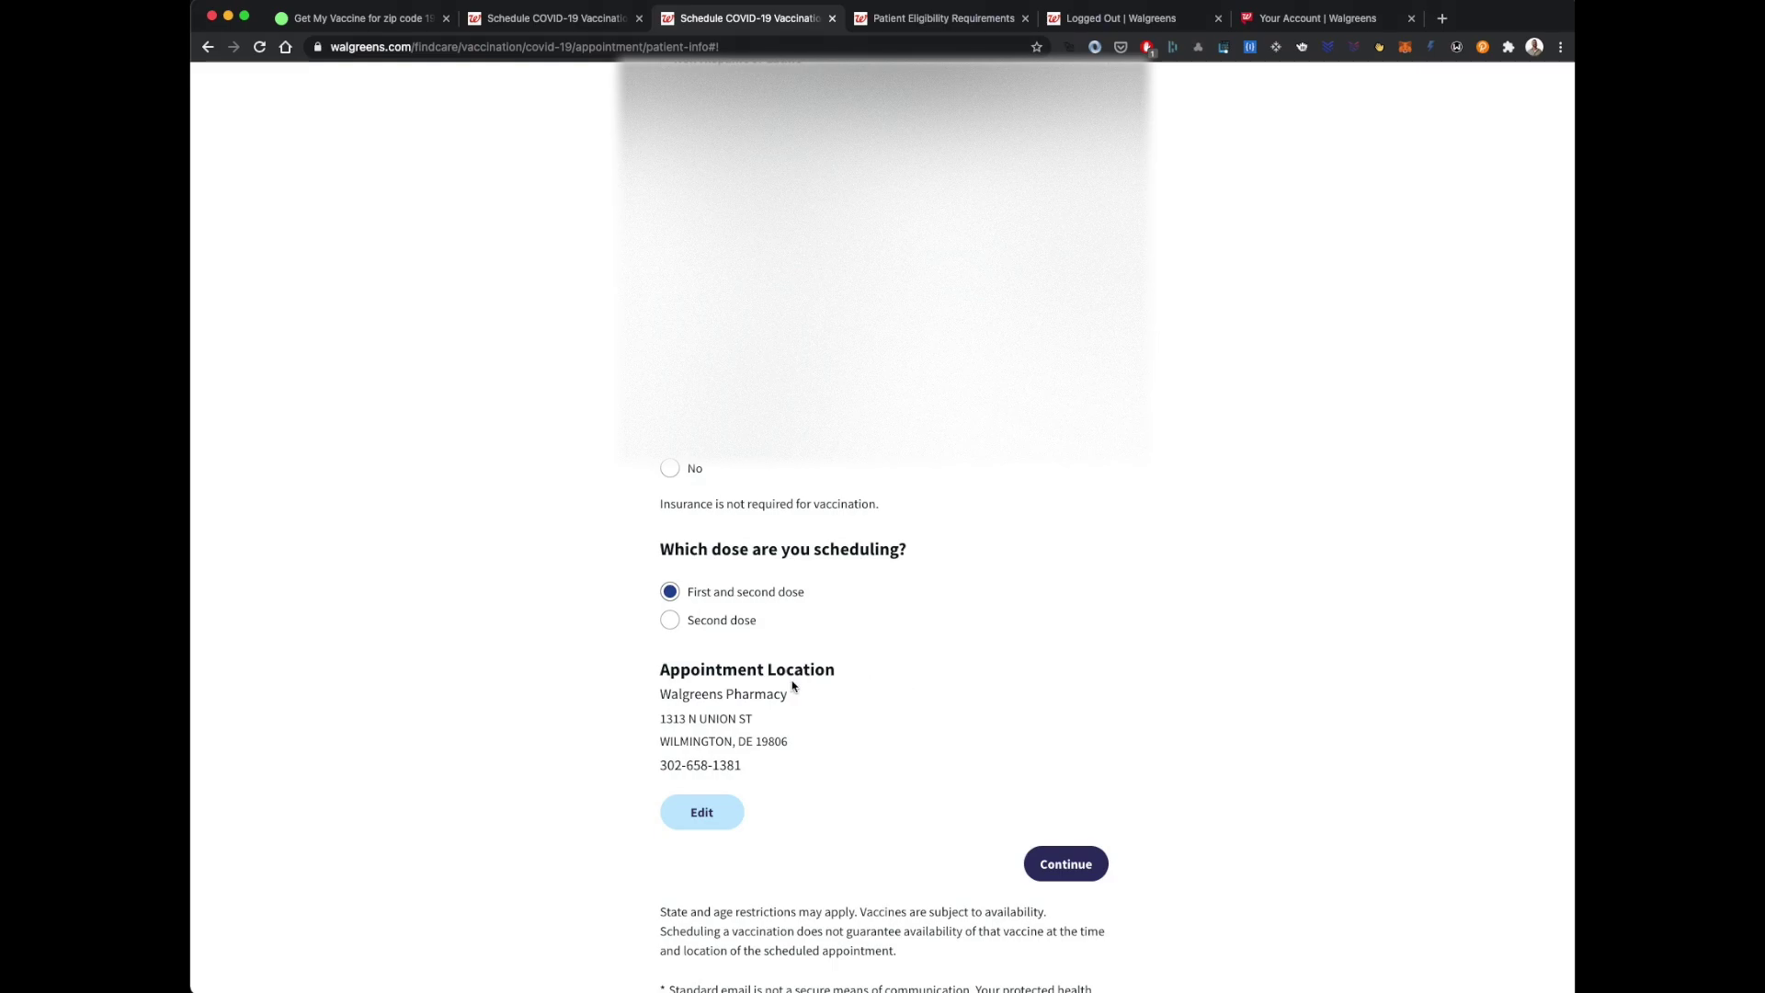
pyautogui.click(1070, 860)
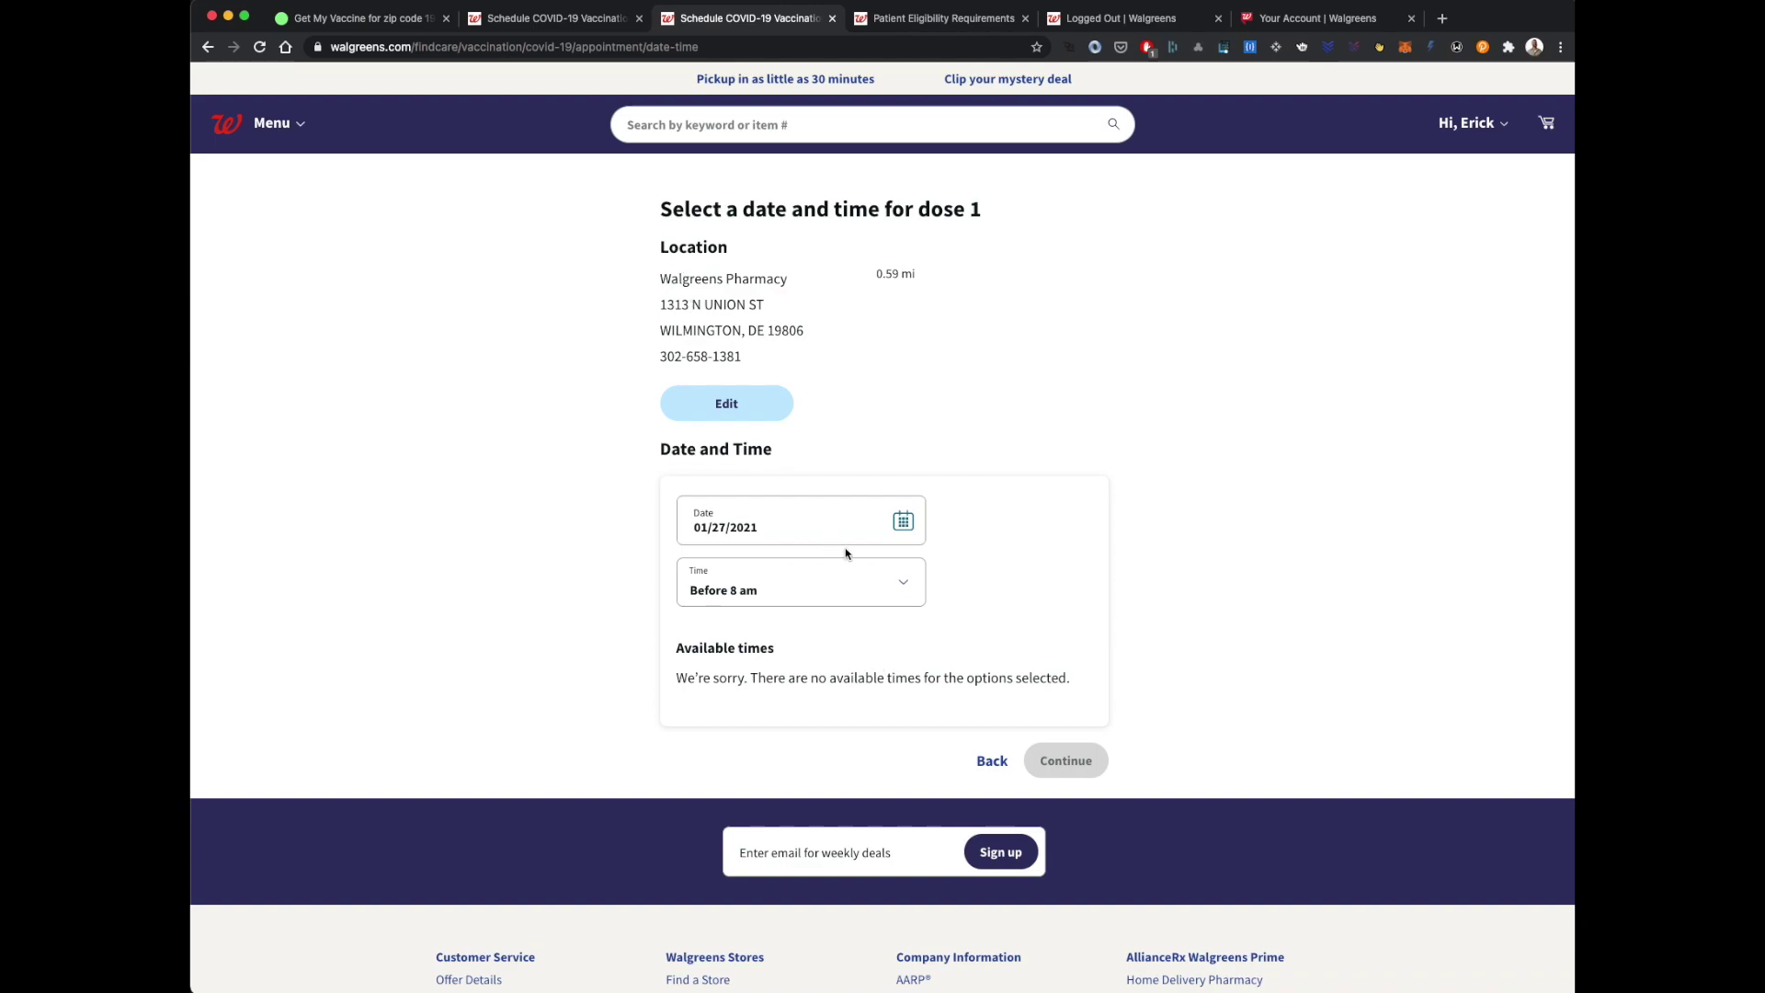
# - Try the 12-3 pm, 3-6 pm, 6-9 pm and After 9 pm windows, settling on 12 pm - 3 pm
pyautogui.click(842, 591)
pyautogui.click(811, 622)
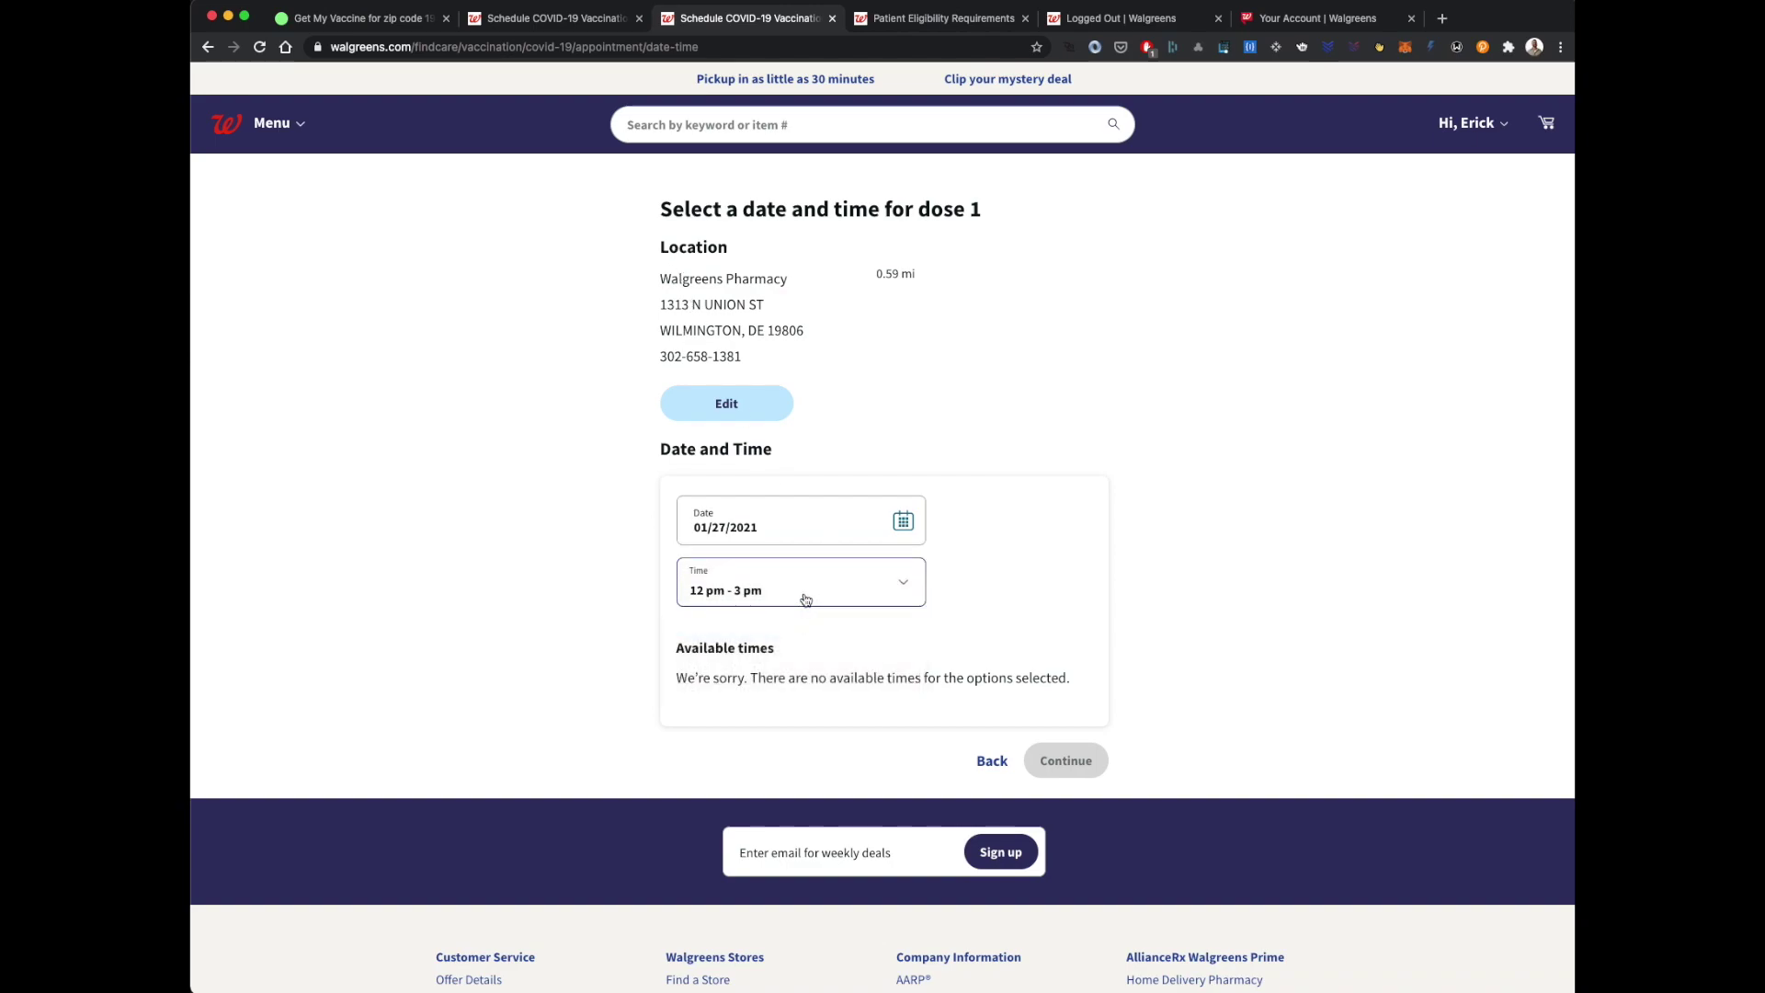
pyautogui.click(805, 600)
pyautogui.click(780, 606)
pyautogui.click(749, 589)
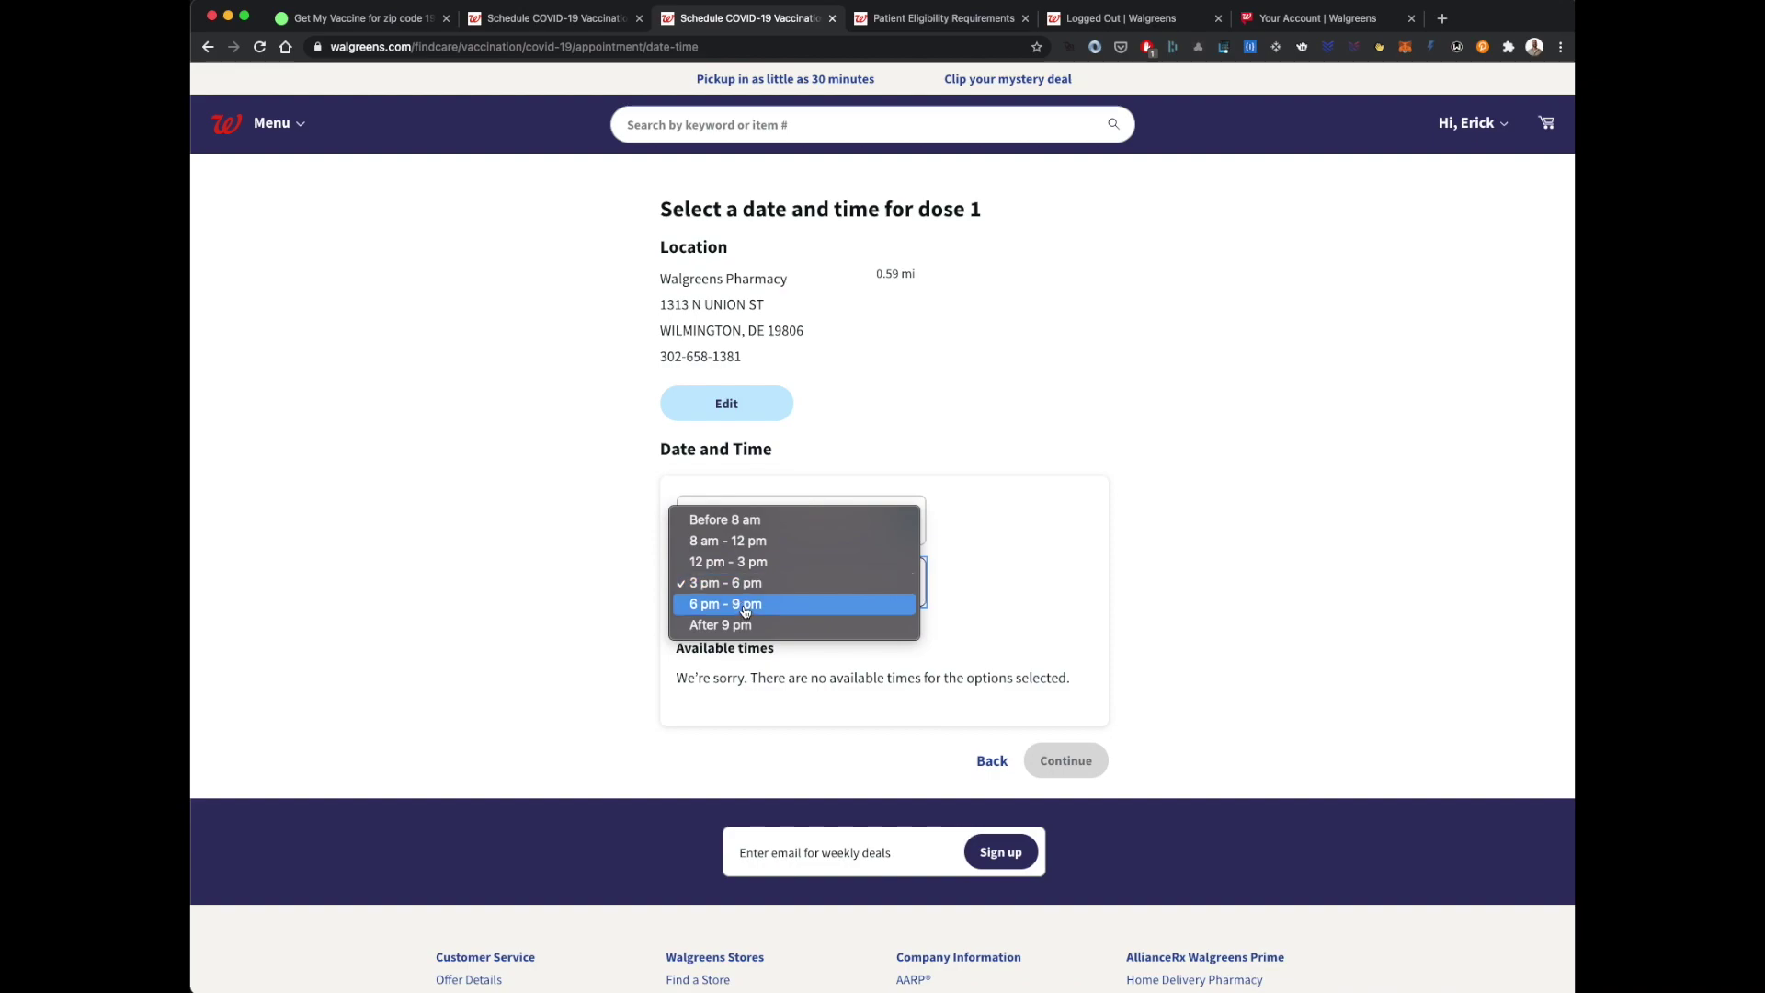
pyautogui.click(744, 607)
pyautogui.click(745, 599)
pyautogui.click(744, 603)
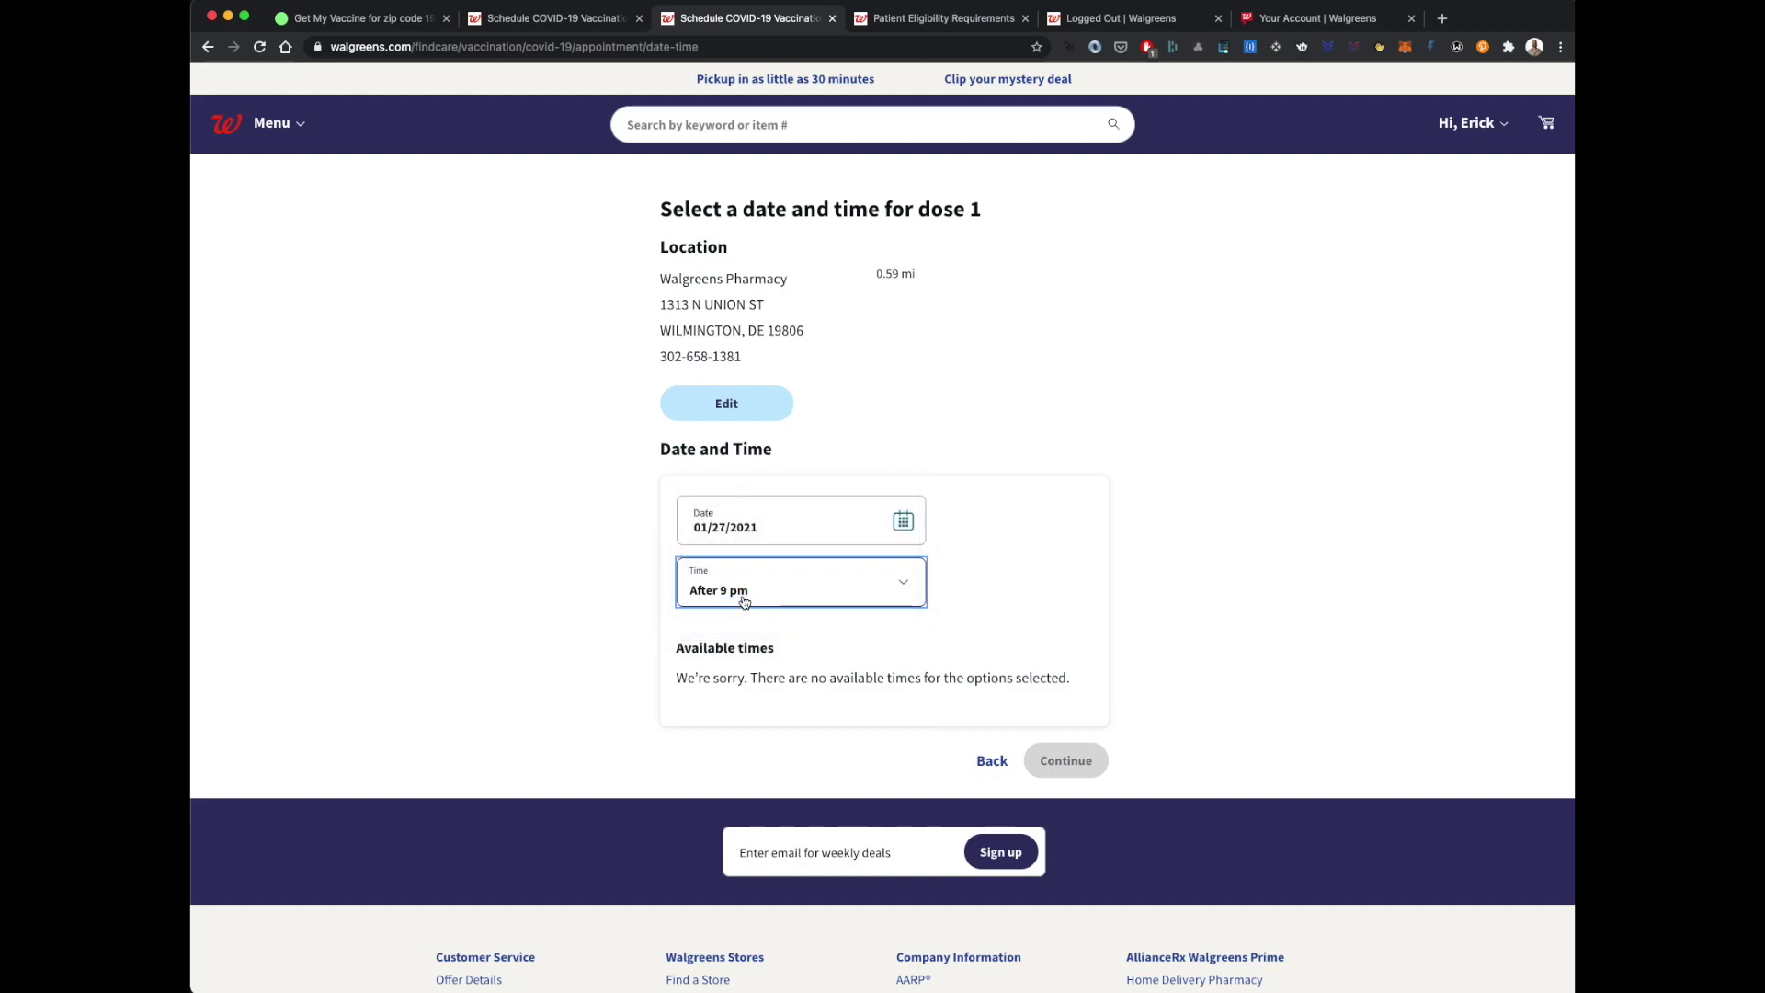
pyautogui.click(741, 599)
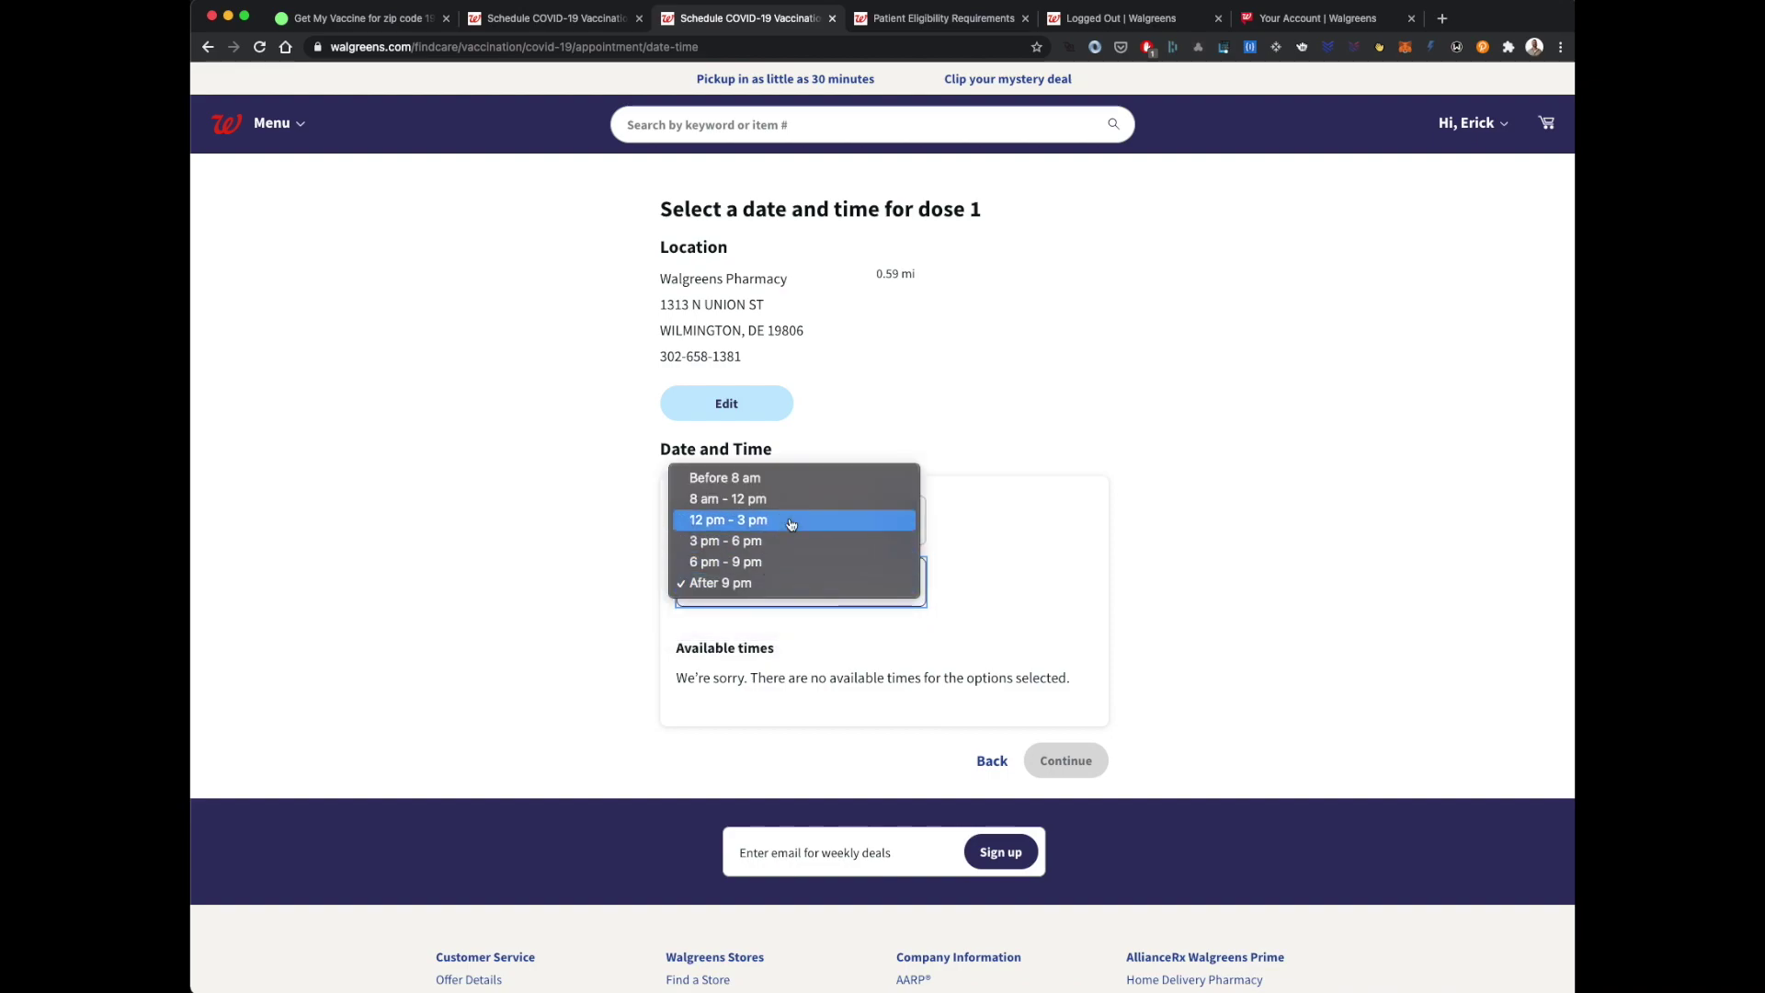
pyautogui.click(790, 517)
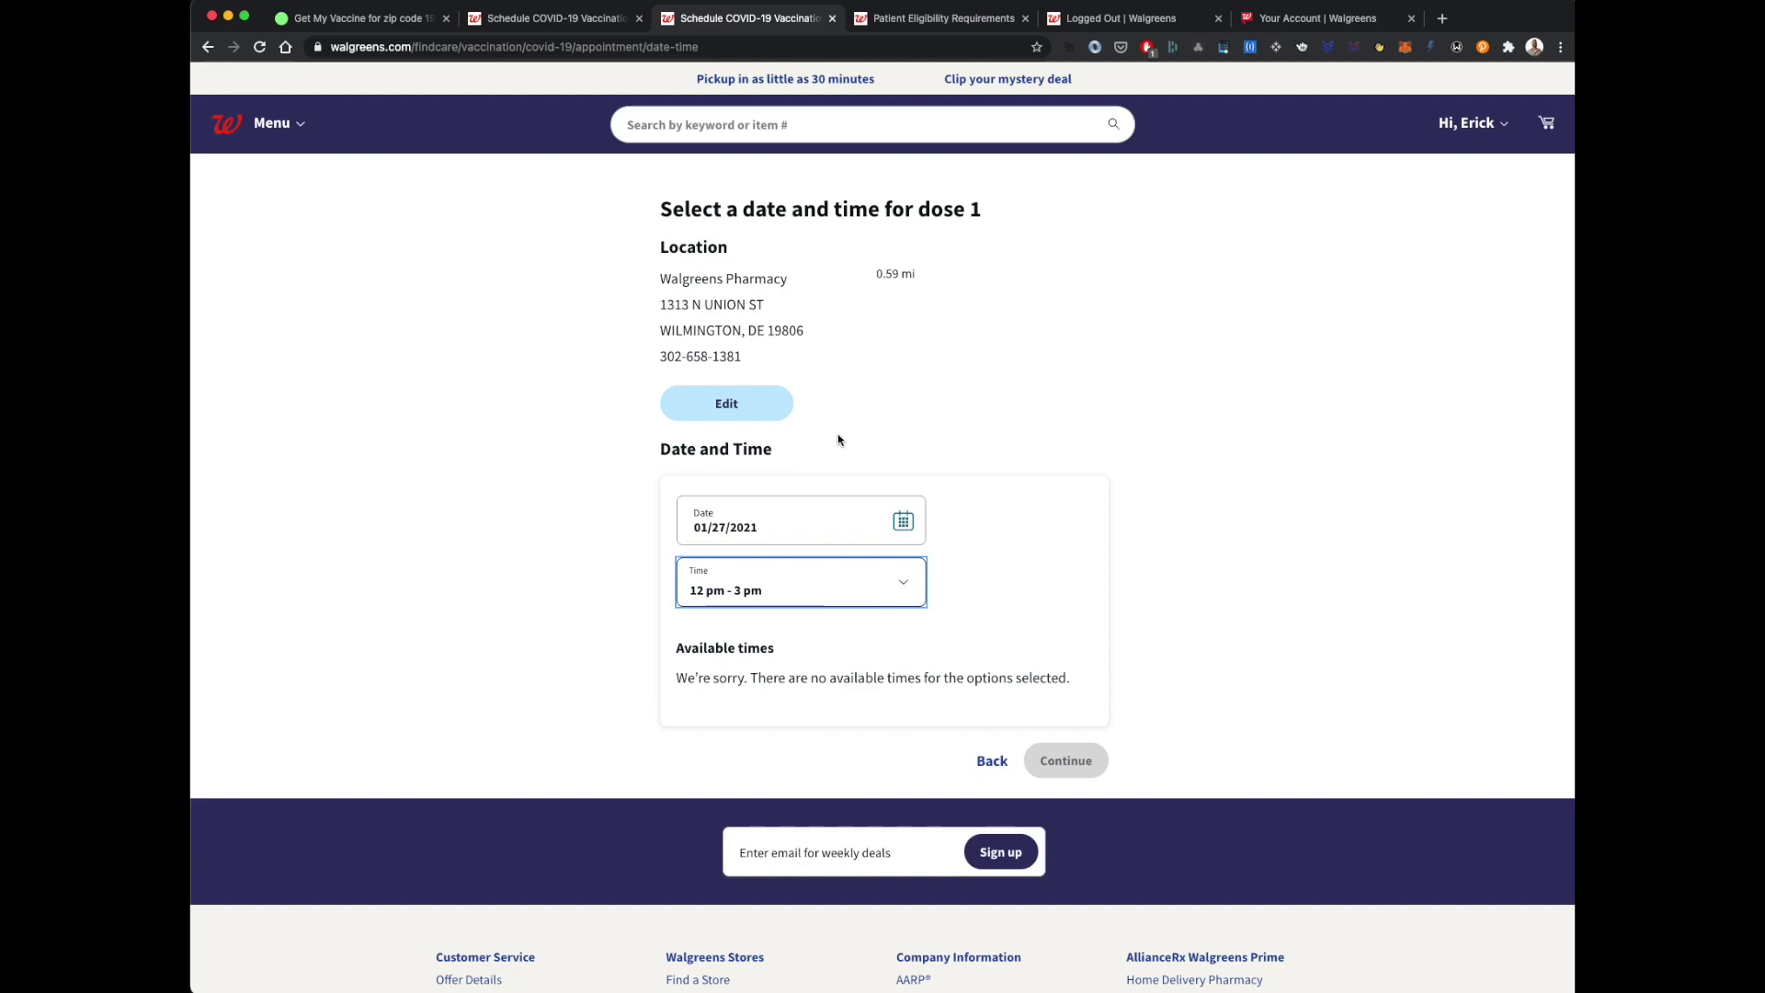
# - Browse the January and February 2021 dates, then switch the store to 3301 Lancaster Pike
pyautogui.click(788, 520)
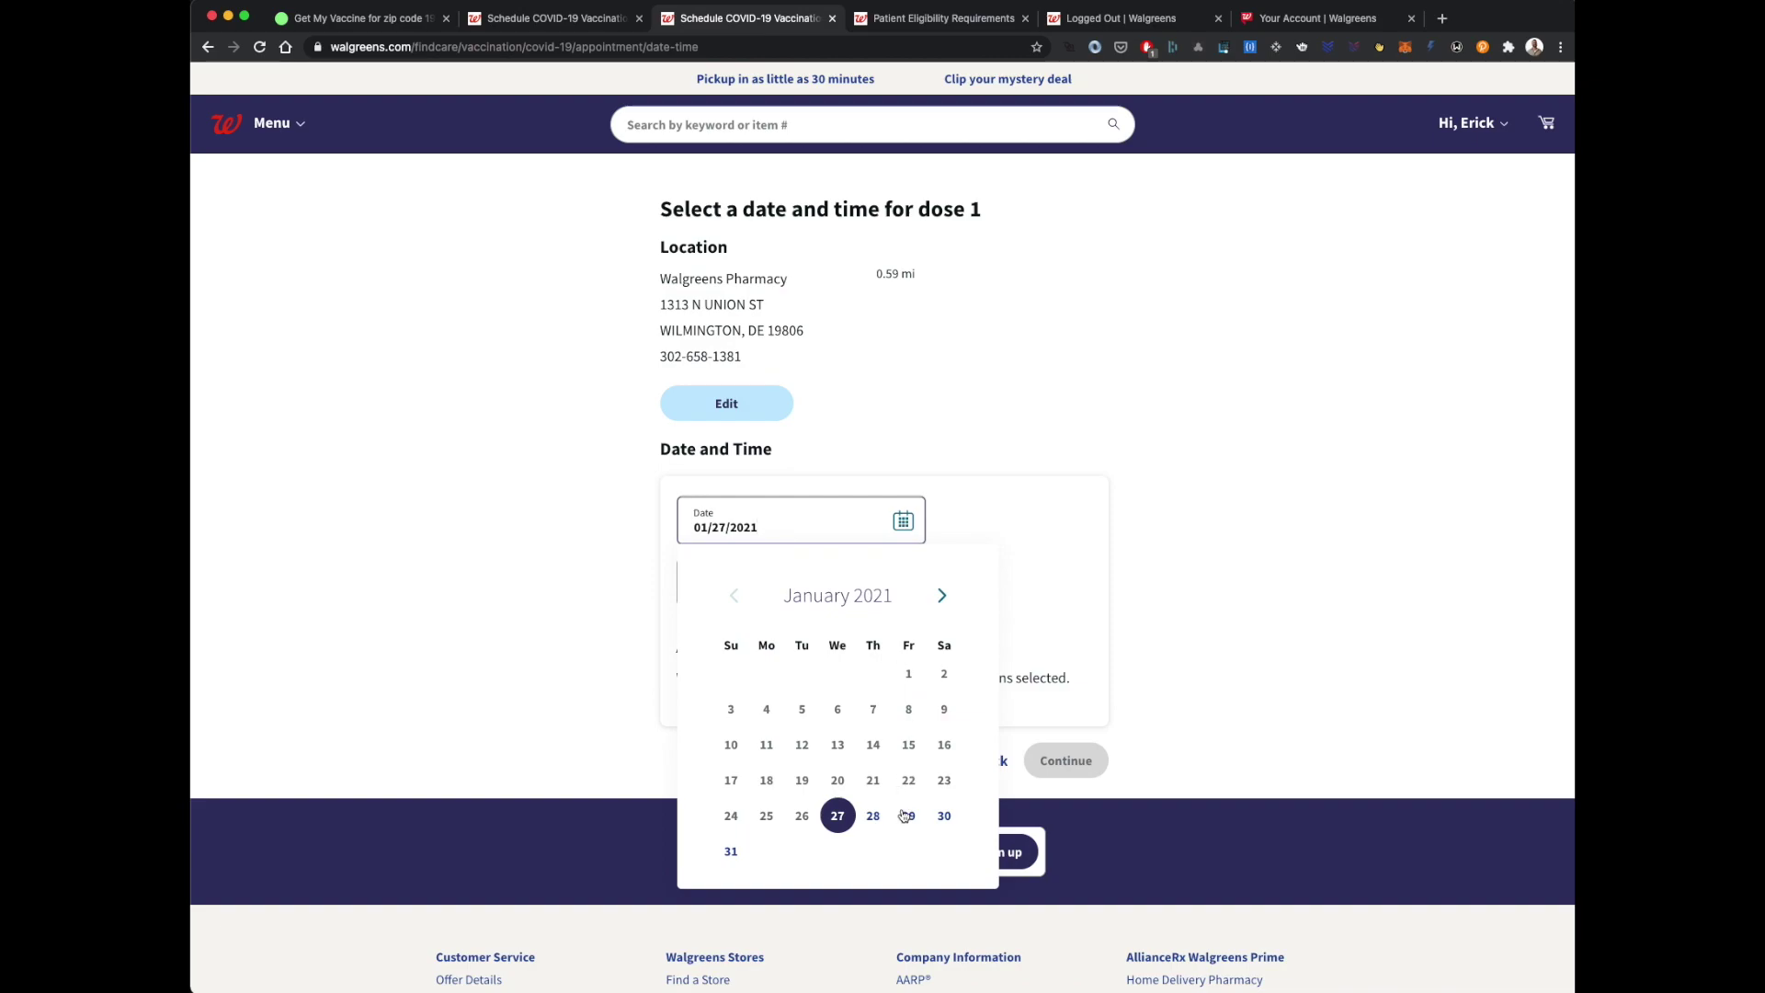
pyautogui.click(941, 596)
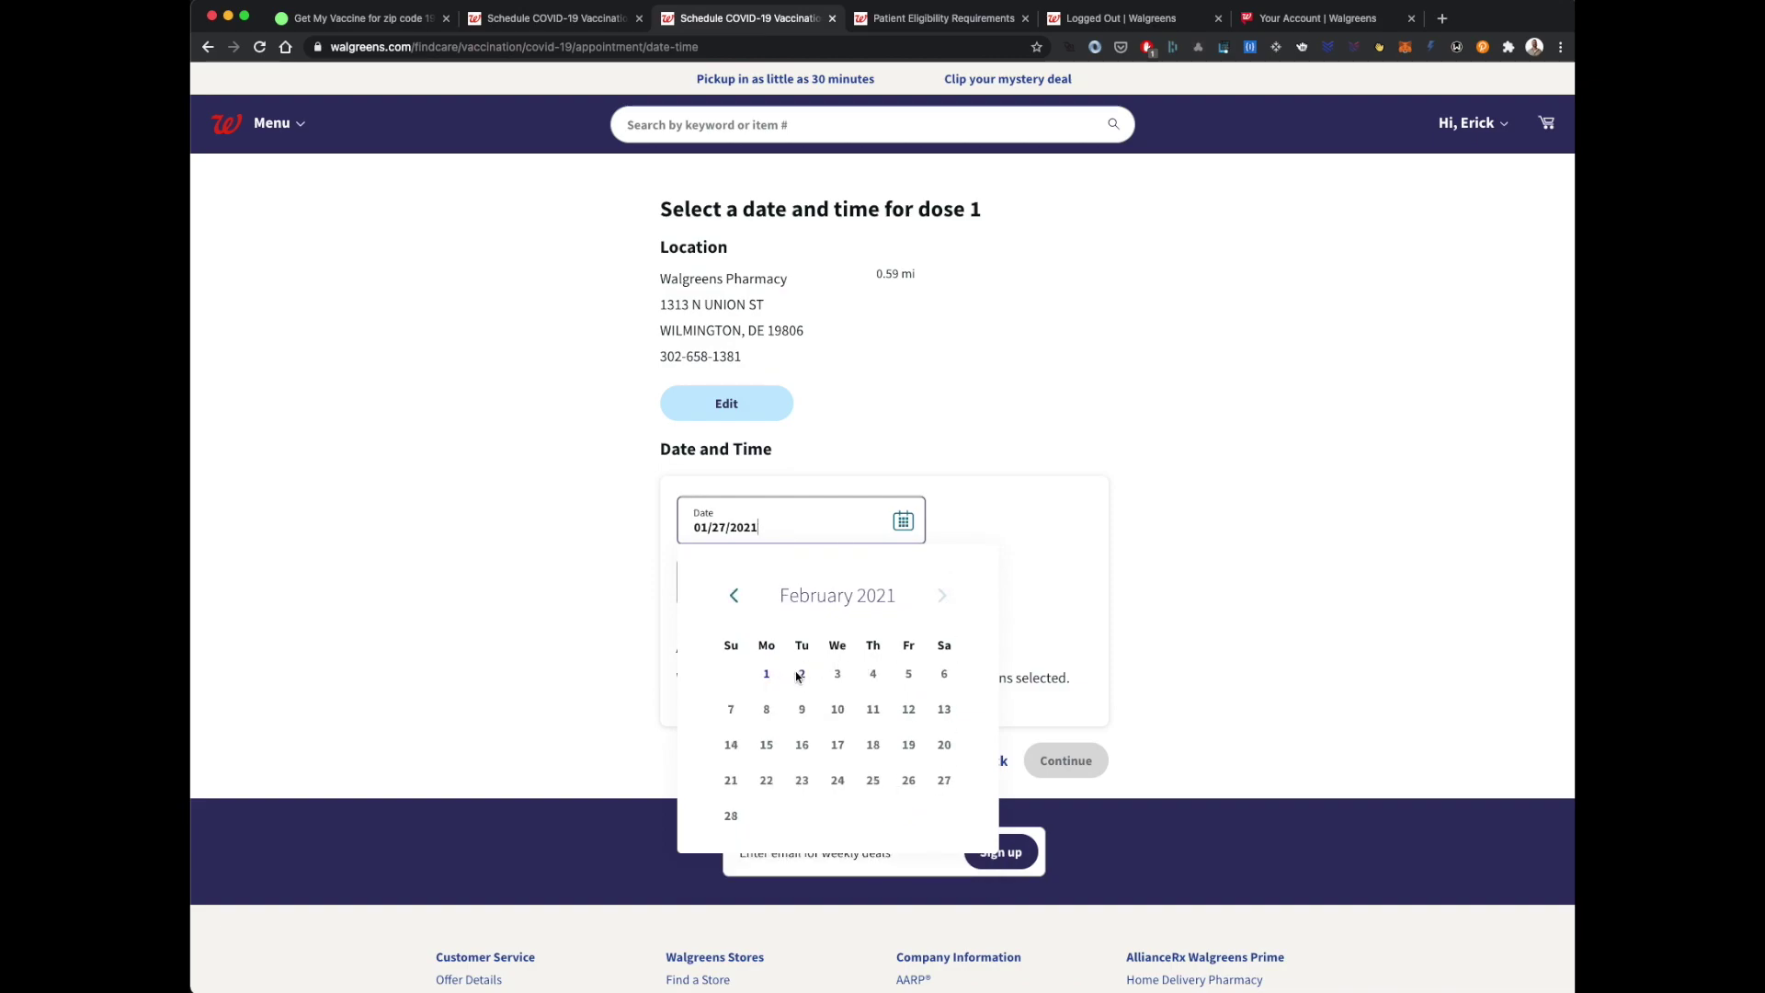
pyautogui.click(735, 597)
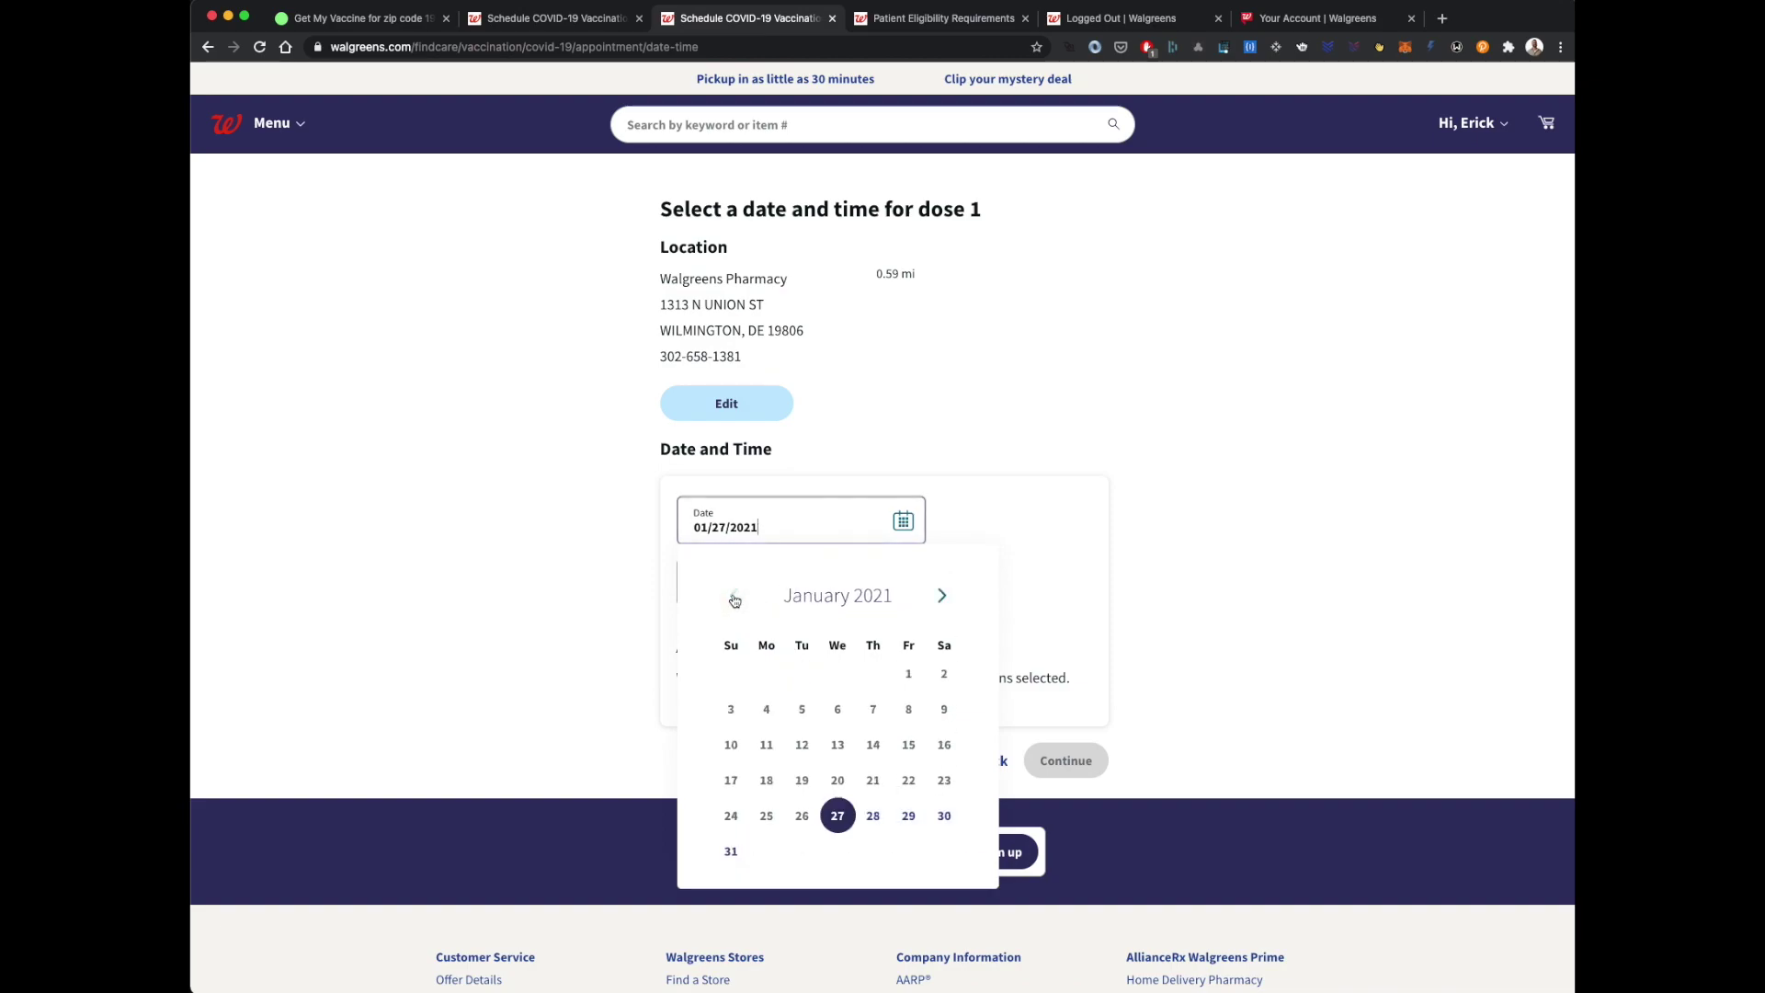
pyautogui.click(942, 596)
pyautogui.click(734, 598)
pyautogui.click(624, 531)
pyautogui.click(730, 409)
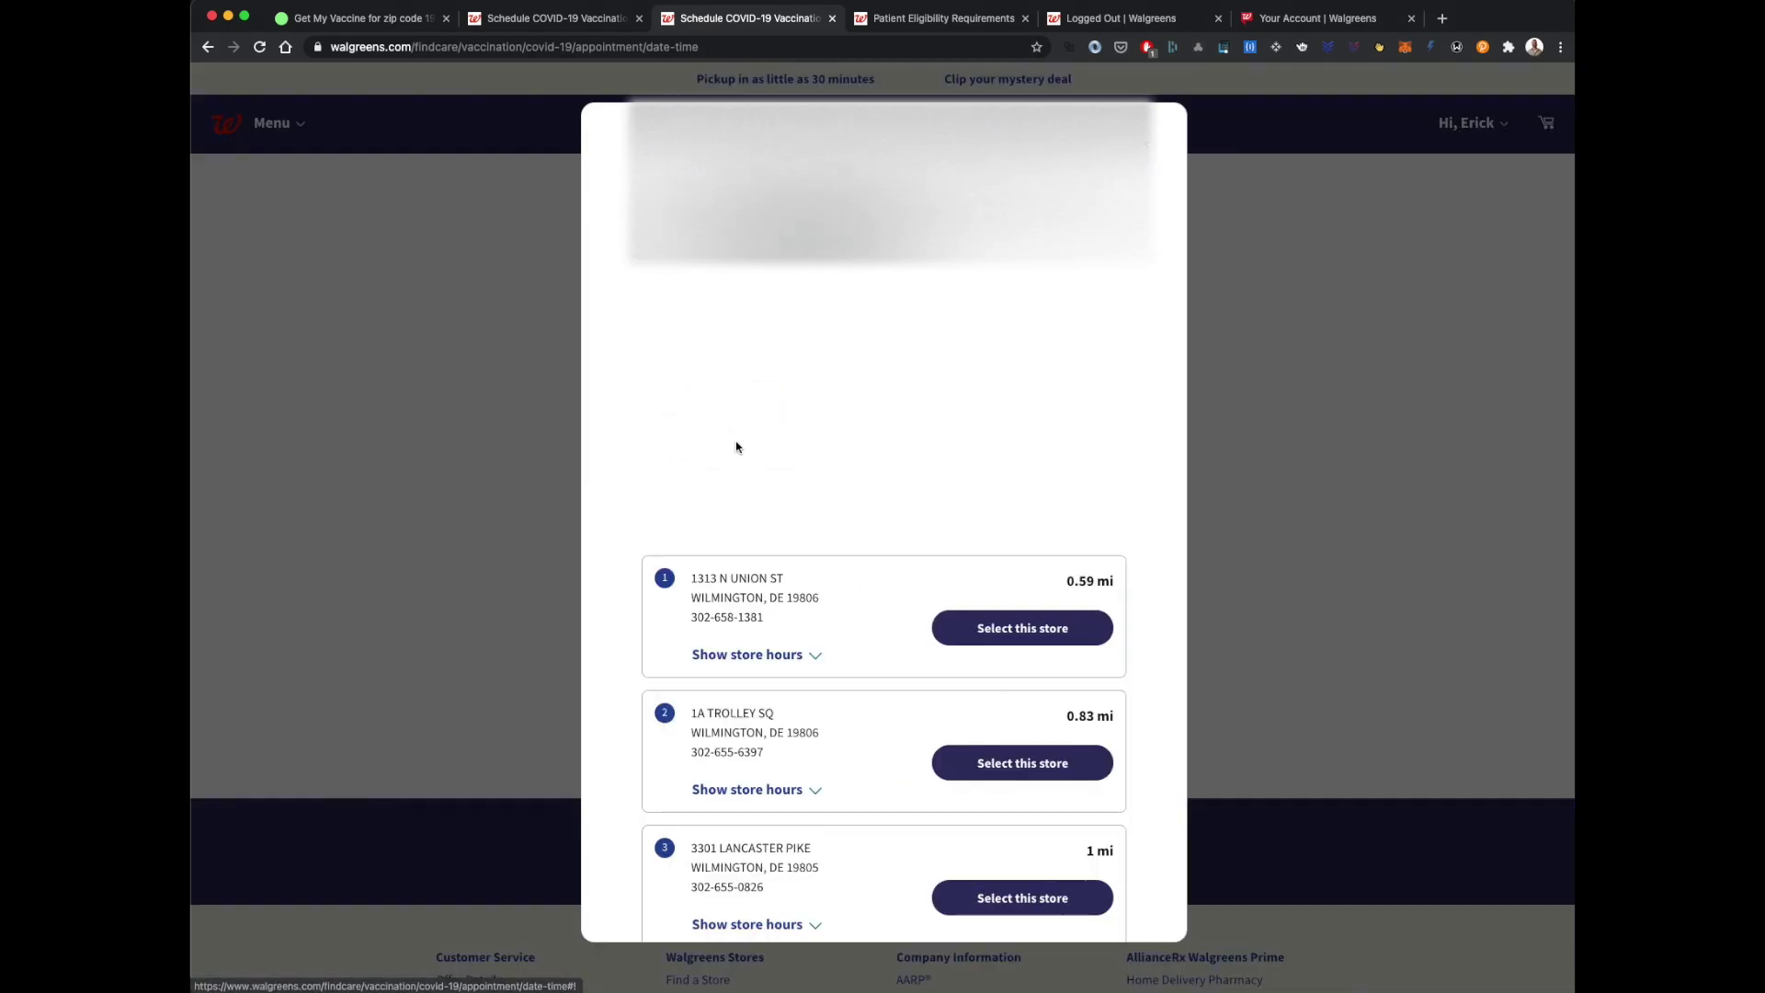
pyautogui.click(977, 781)
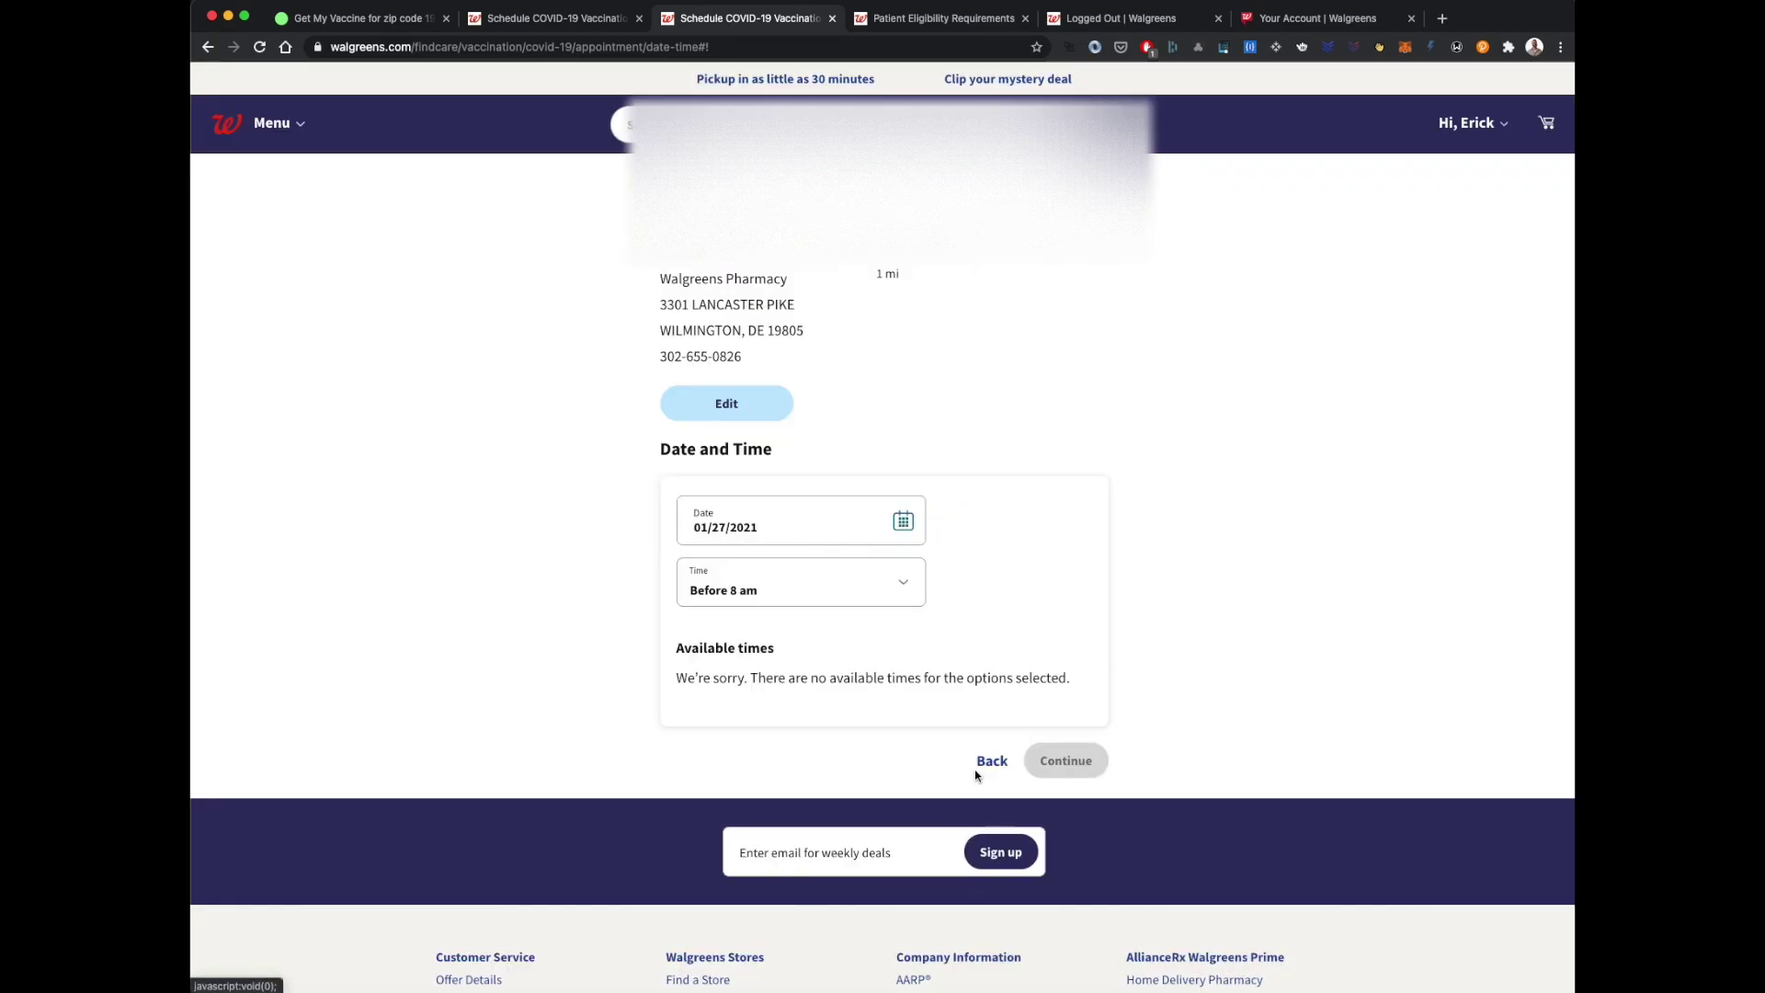
# - Reload the getmyvaccine.org slot listings for zip 19806
pyautogui.click(356, 17)
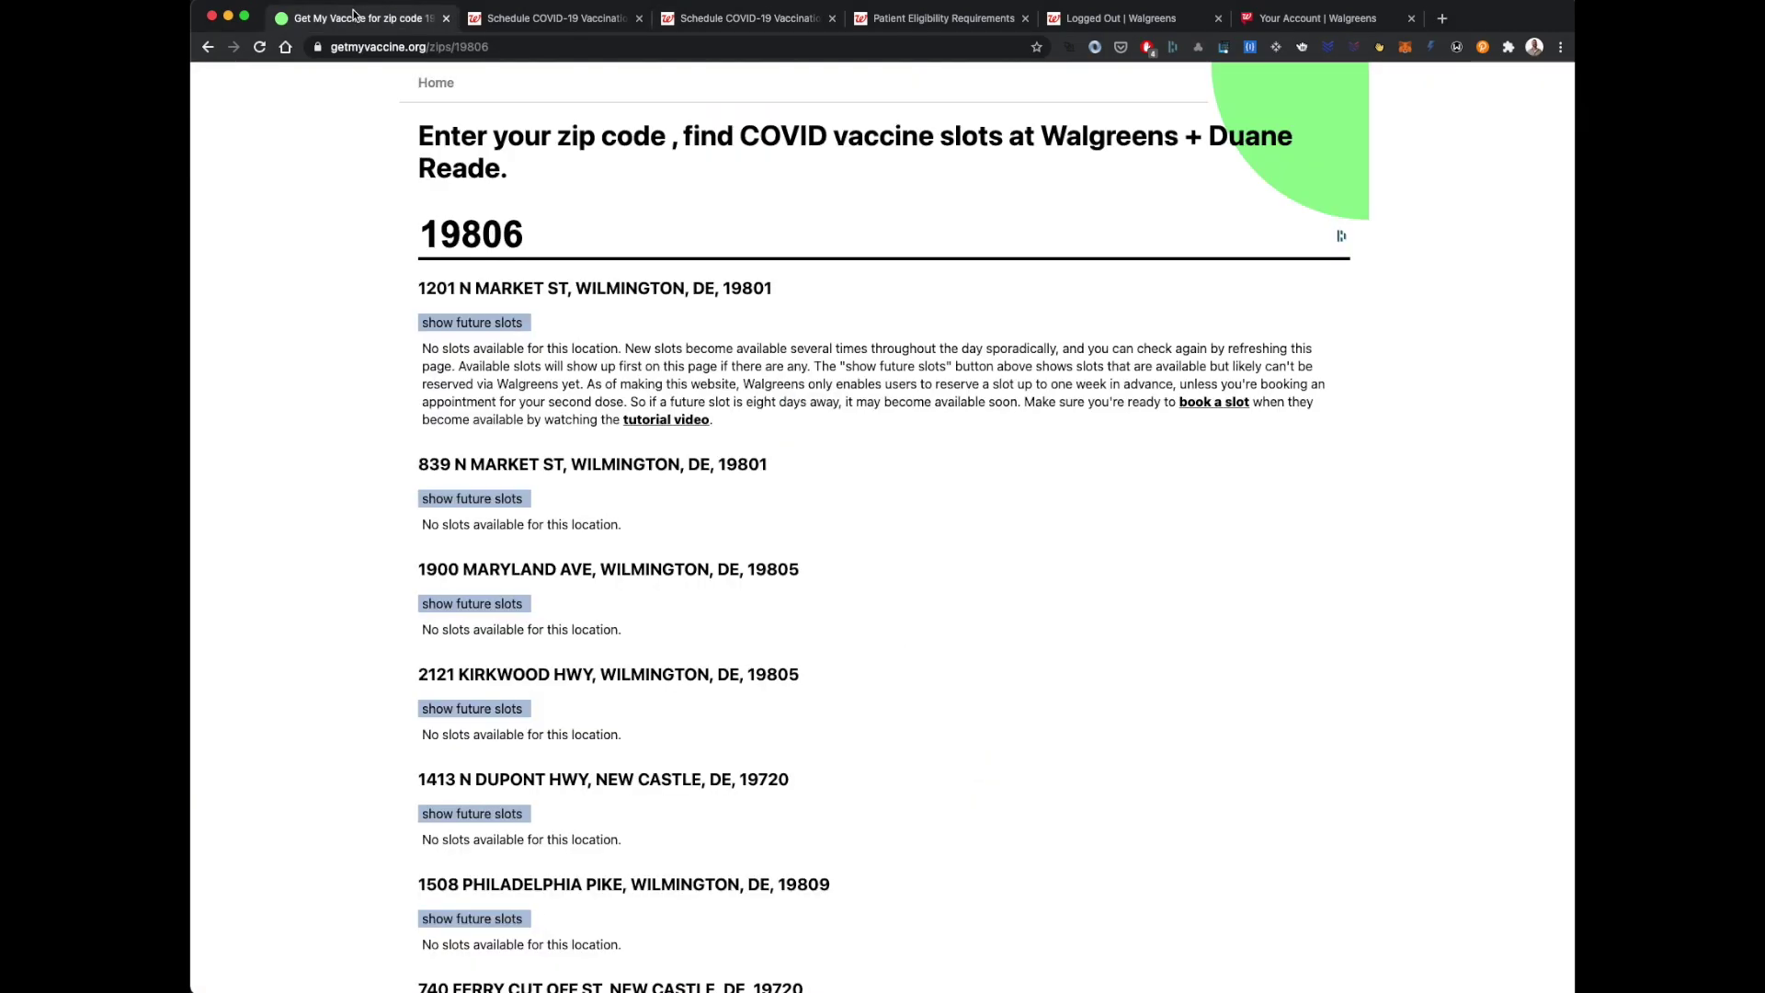
pyautogui.click(731, 21)
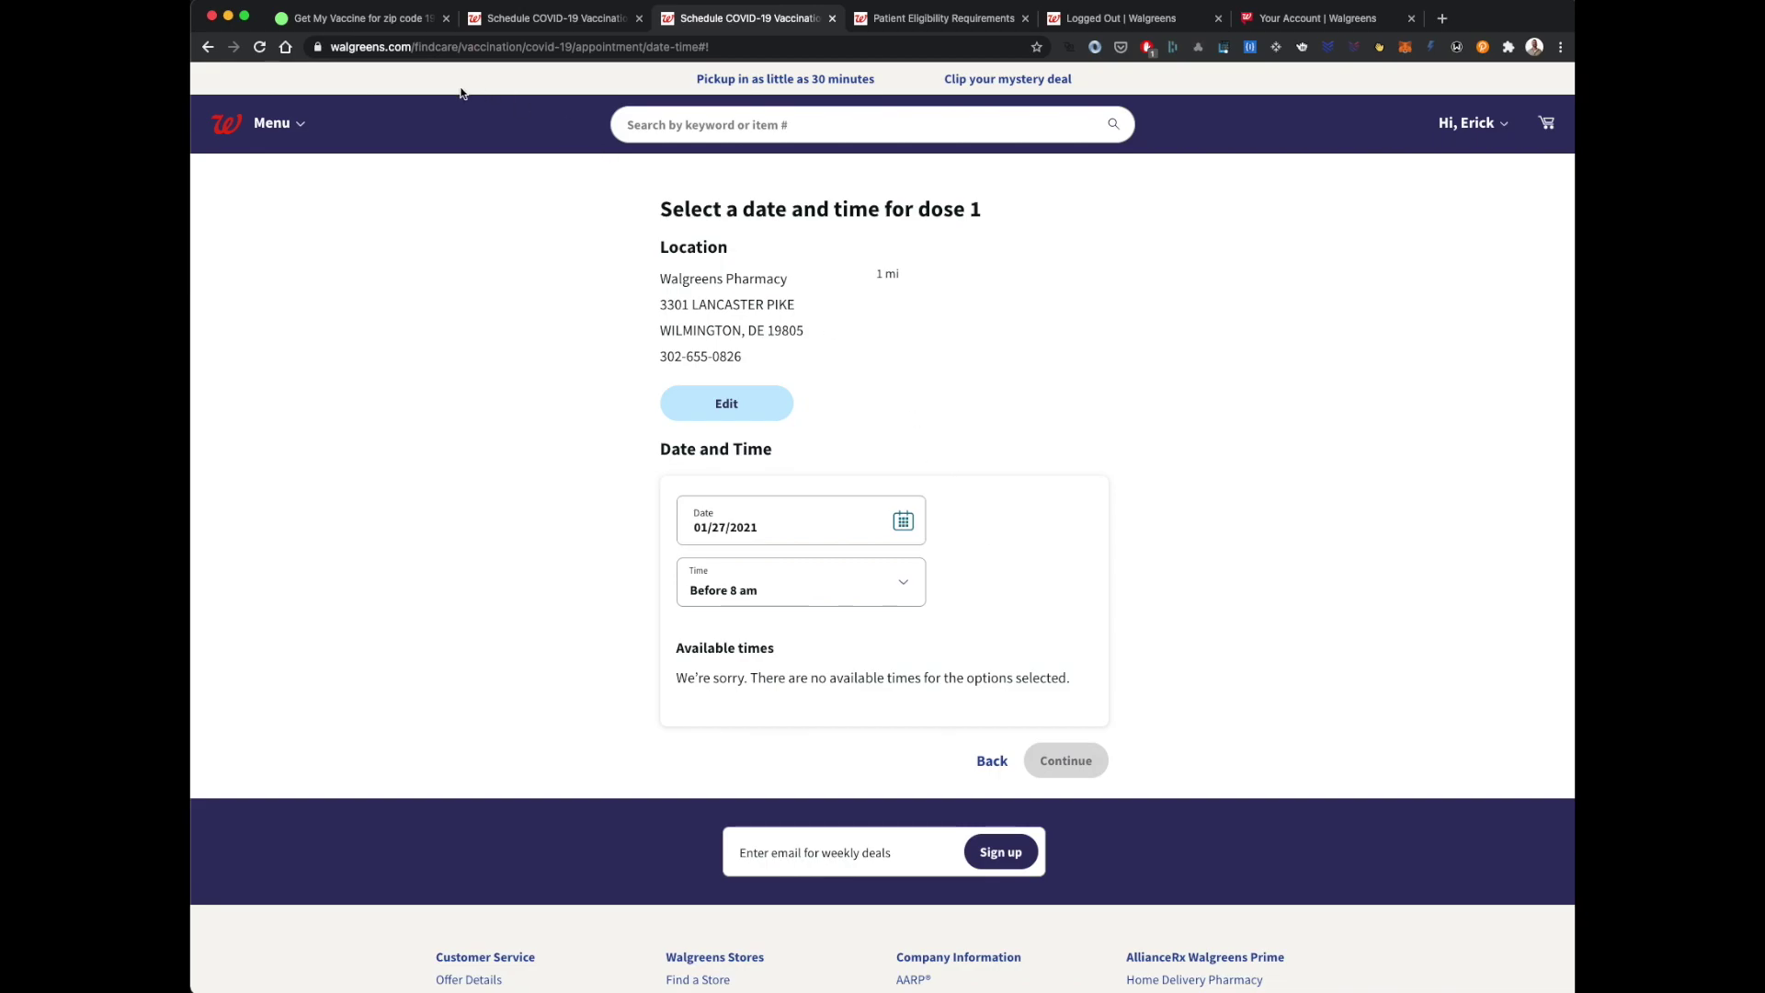
pyautogui.click(366, 26)
pyautogui.click(540, 236)
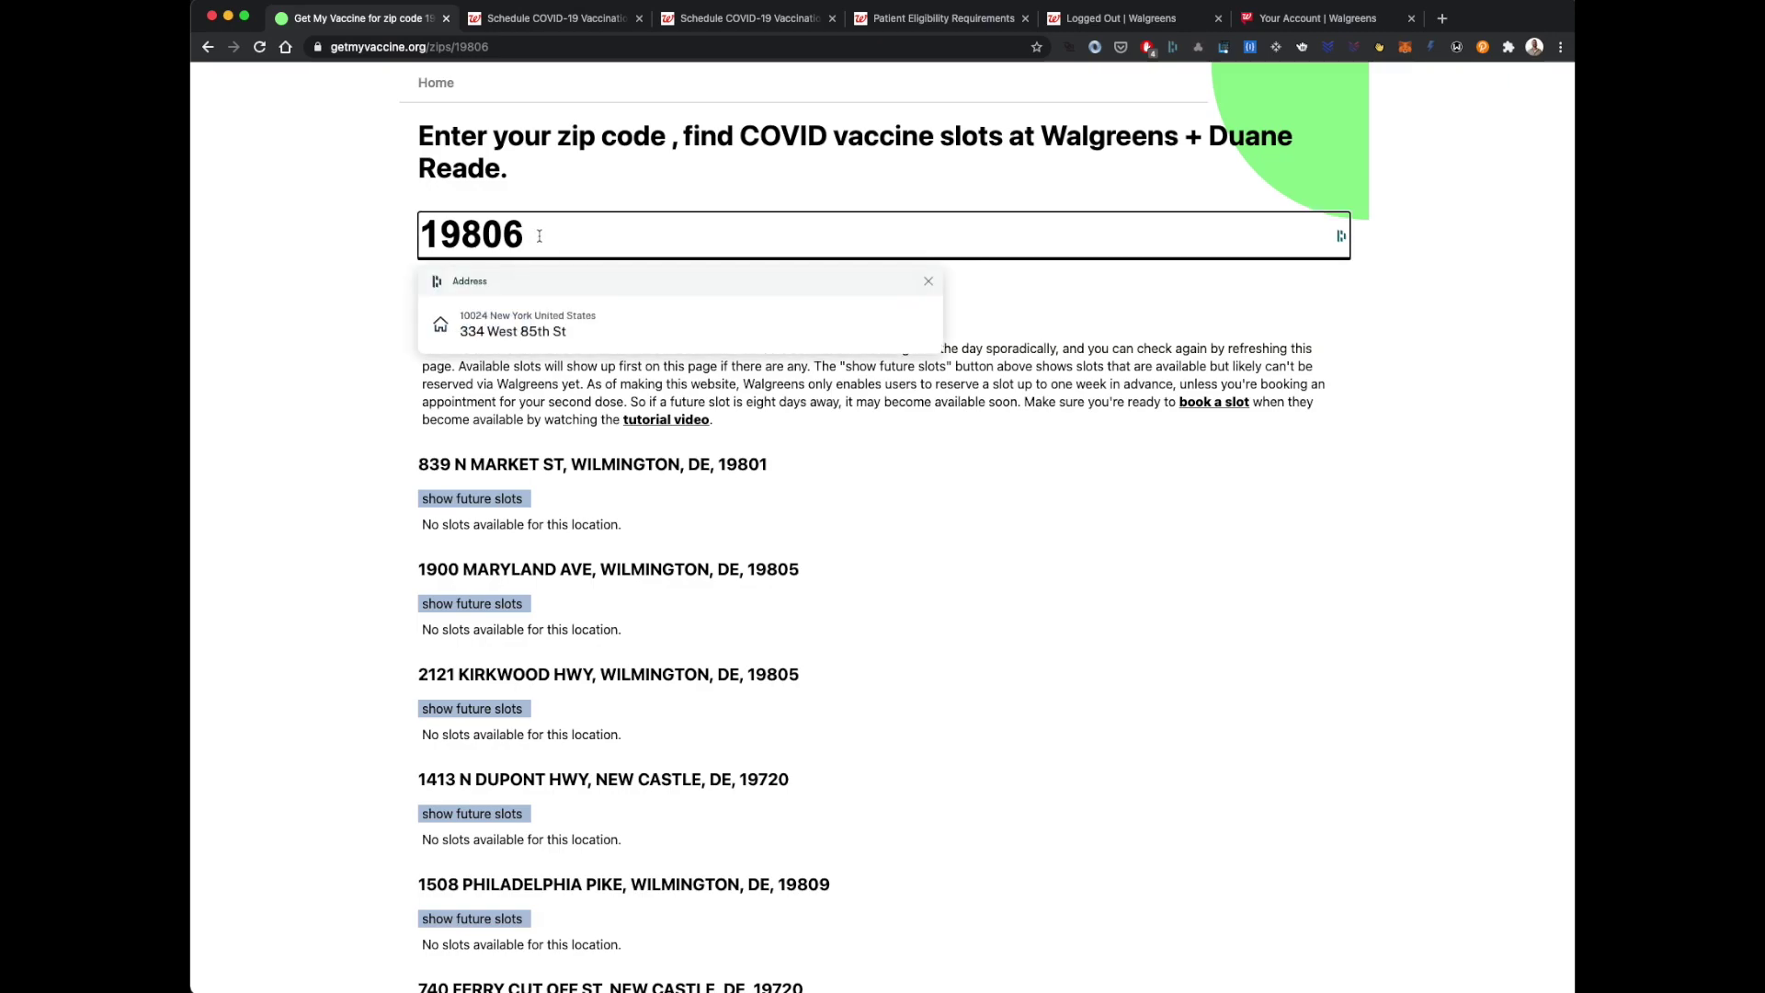
pyautogui.press('Return')
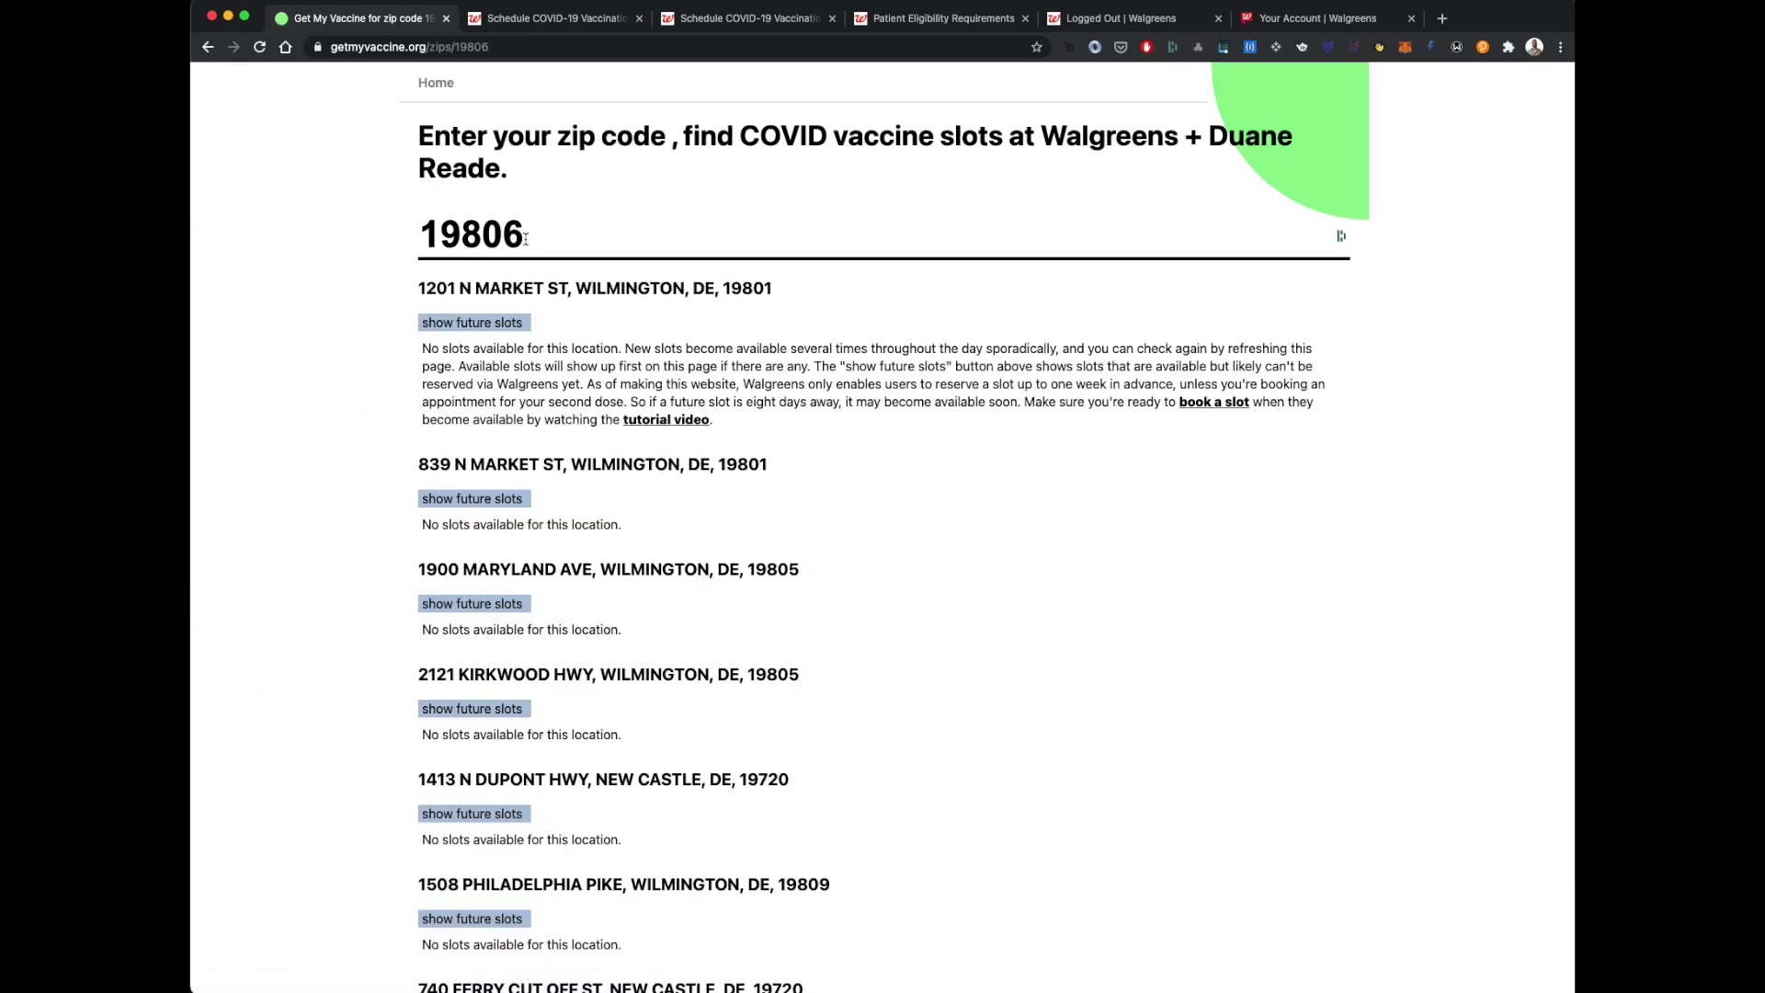
# - Show and then hide the February future slots for 1201 N Market St, then select the zip code
pyautogui.click(494, 327)
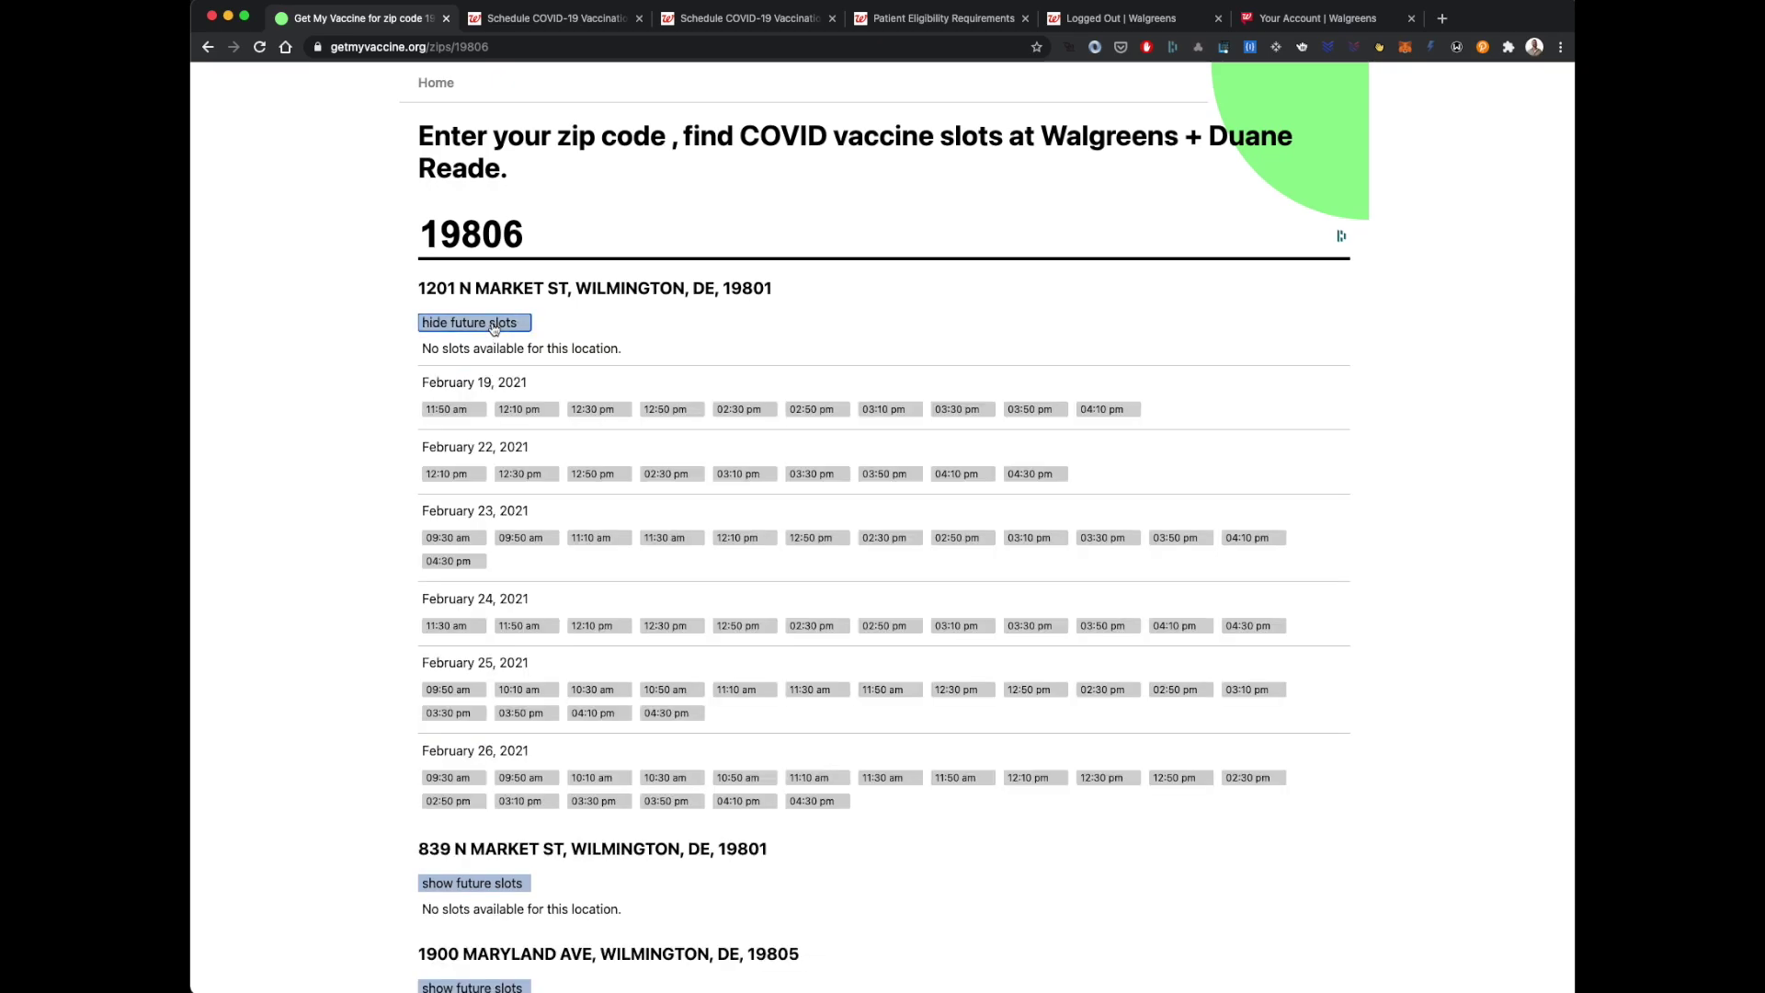
pyautogui.click(494, 327)
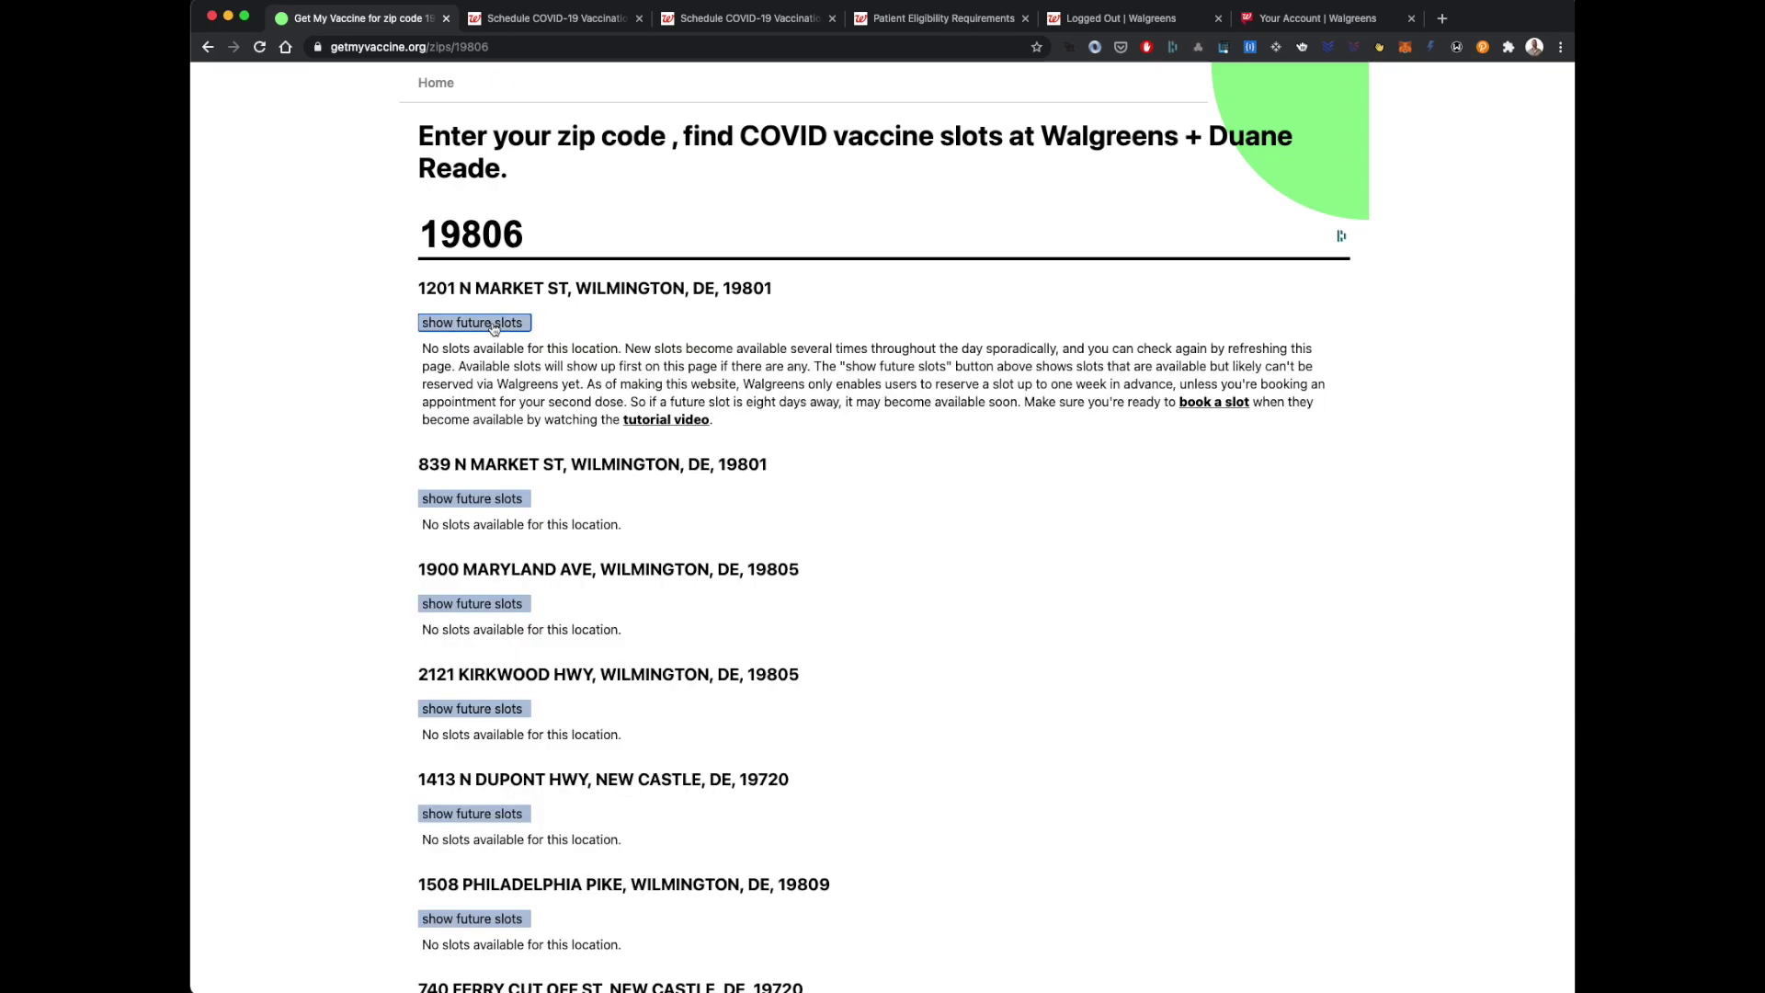
pyautogui.doubleClick(542, 242)
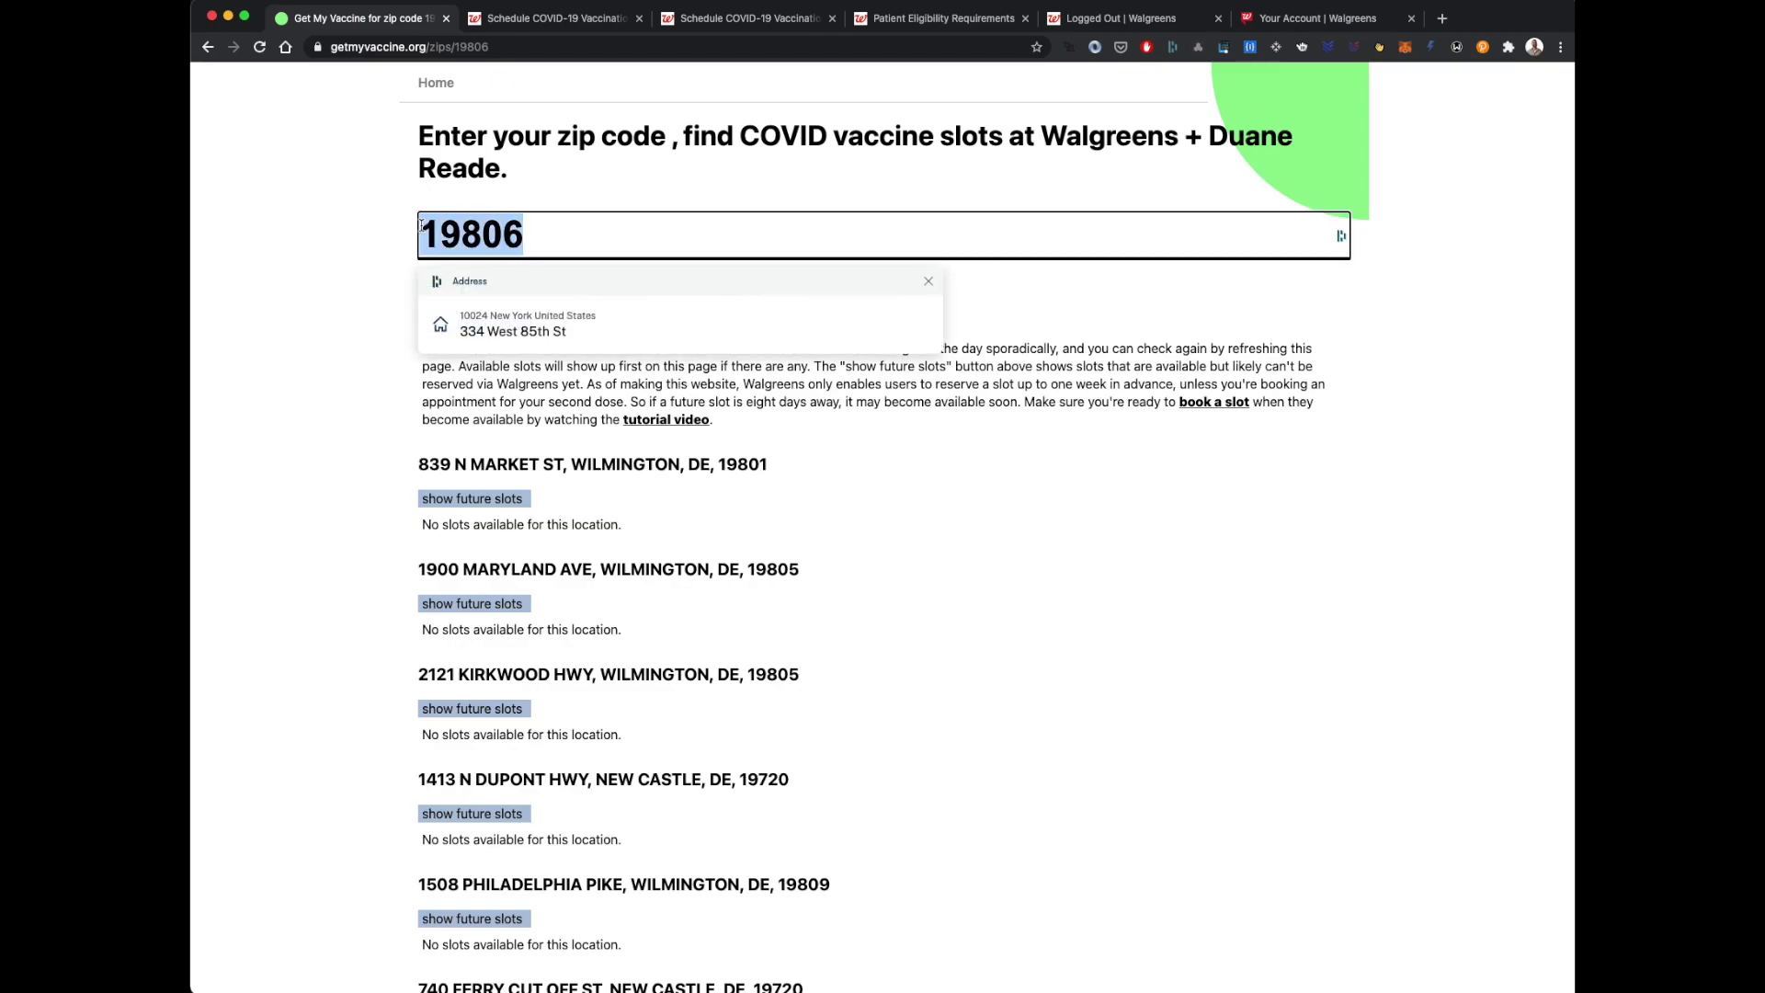
pyautogui.write('94501')
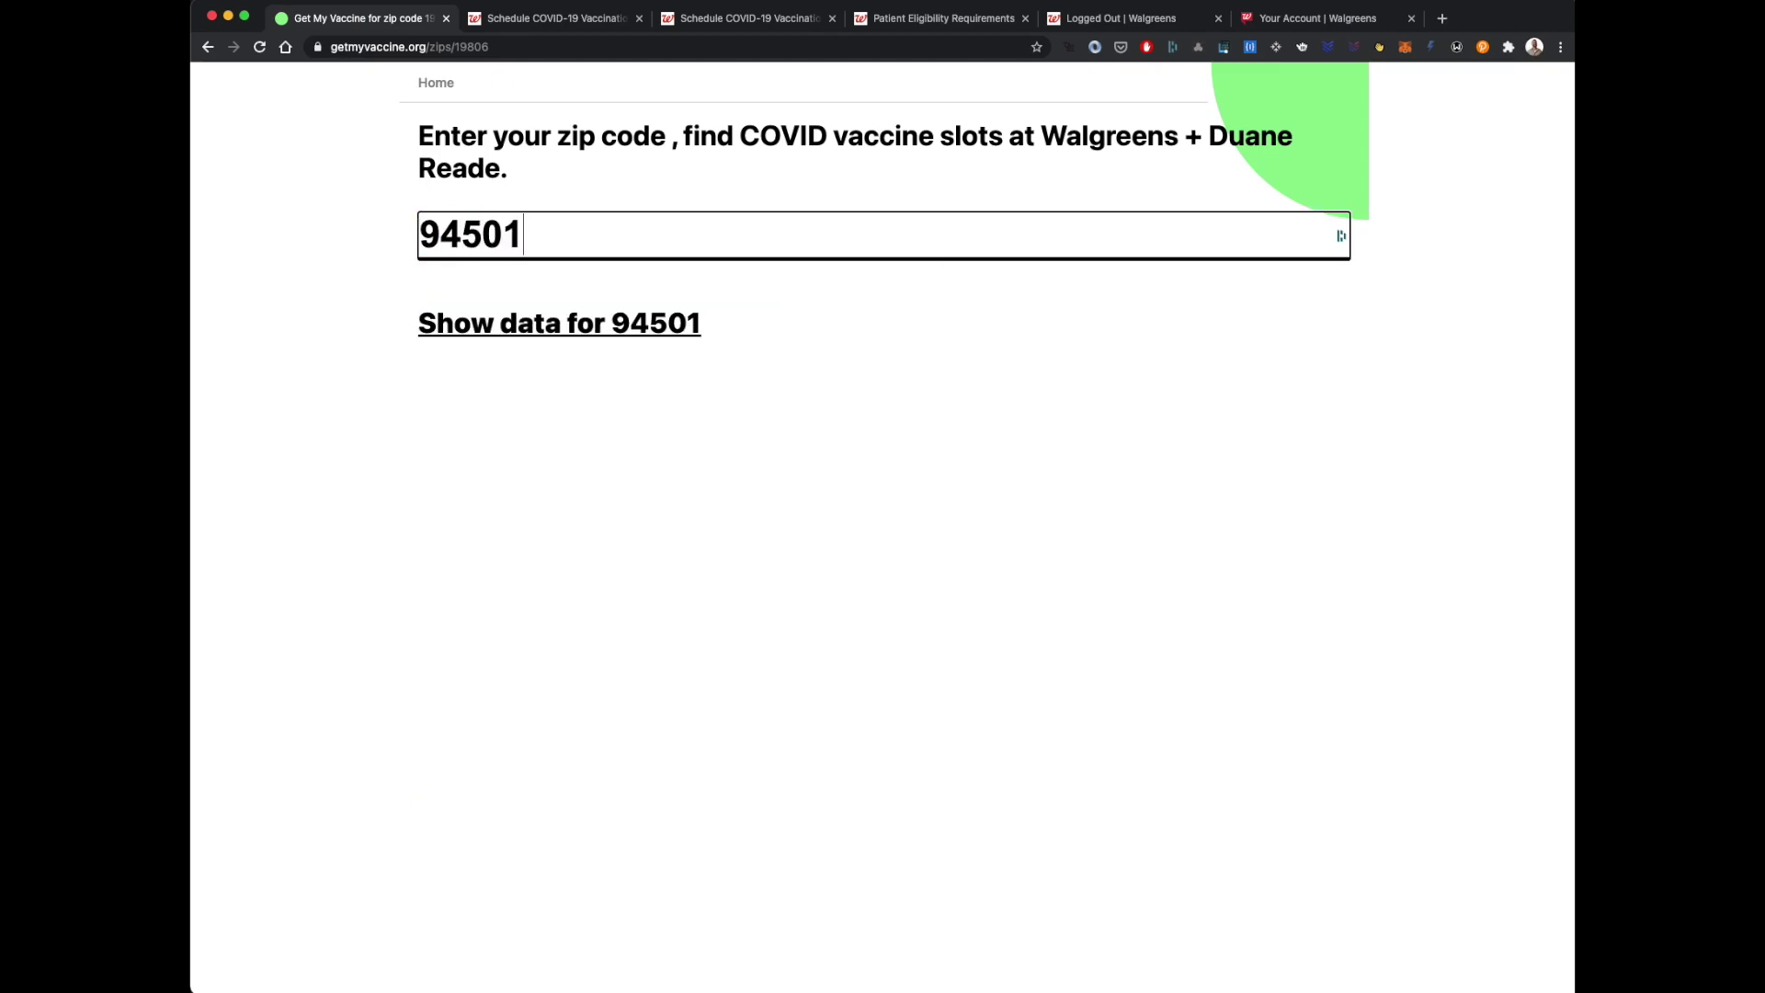
pyautogui.click(572, 329)
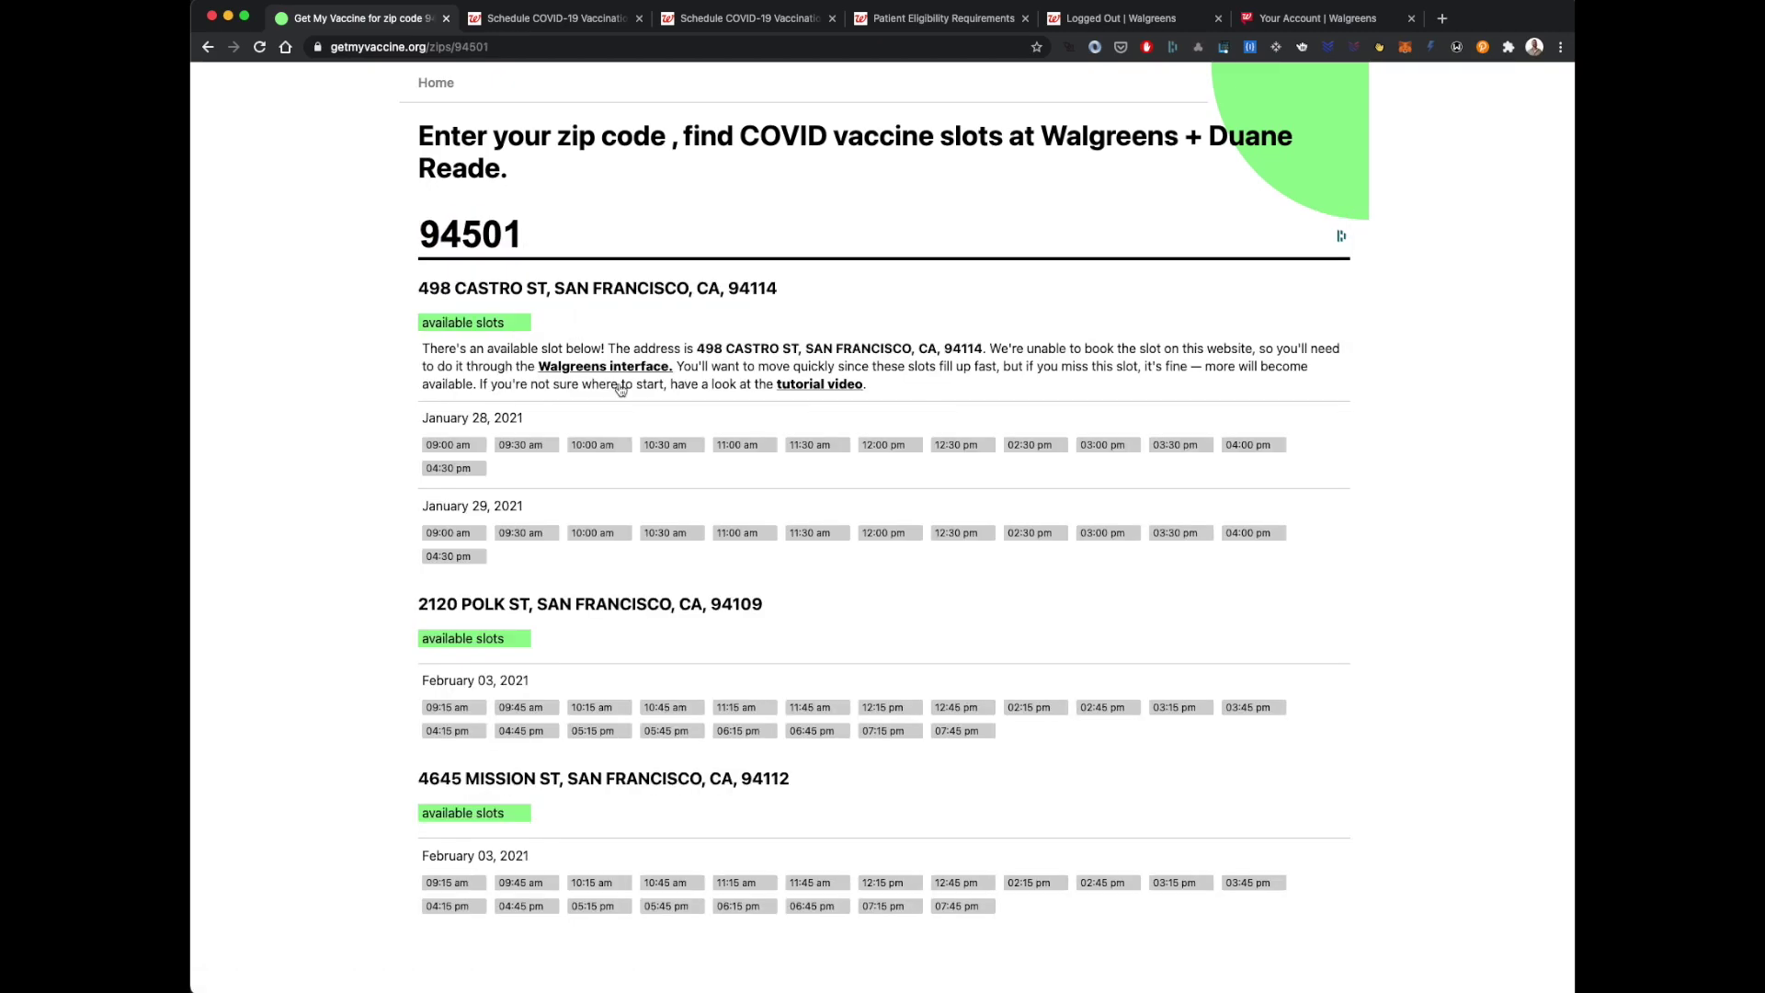
pyautogui.scroll(-2, 749, 524)
pyautogui.scroll(2, 749, 524)
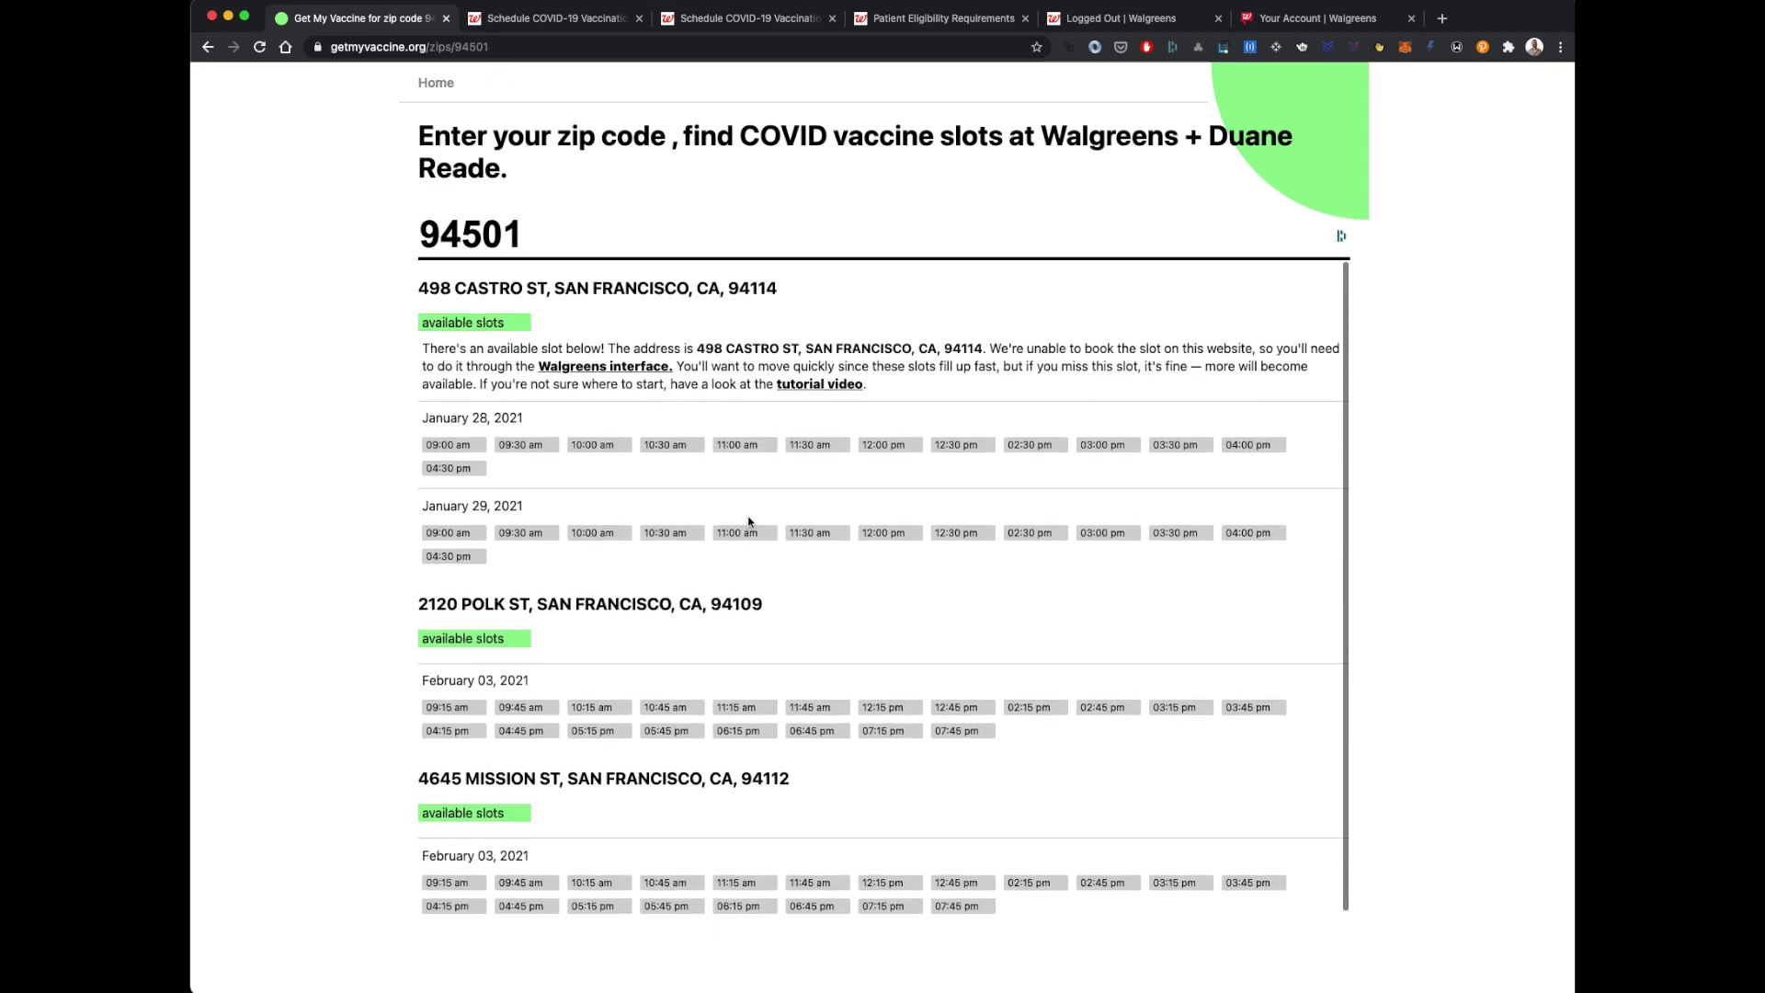
pyautogui.doubleClick(469, 235)
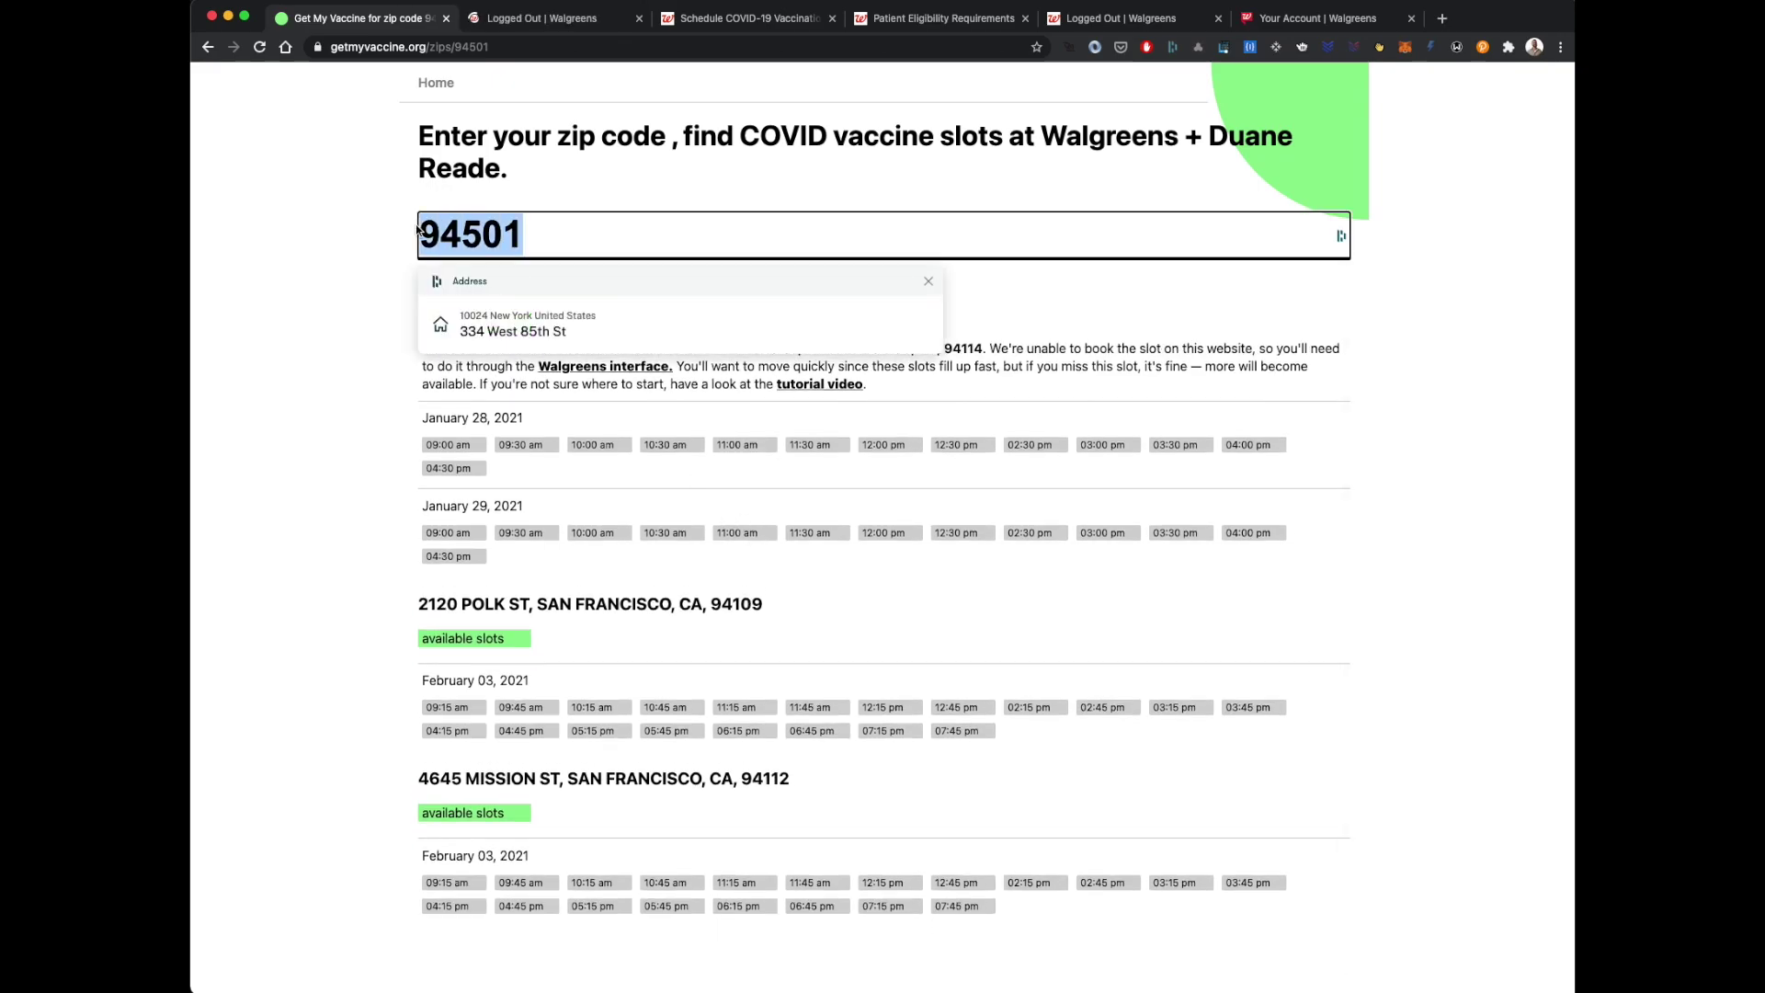
pyautogui.write('19806')
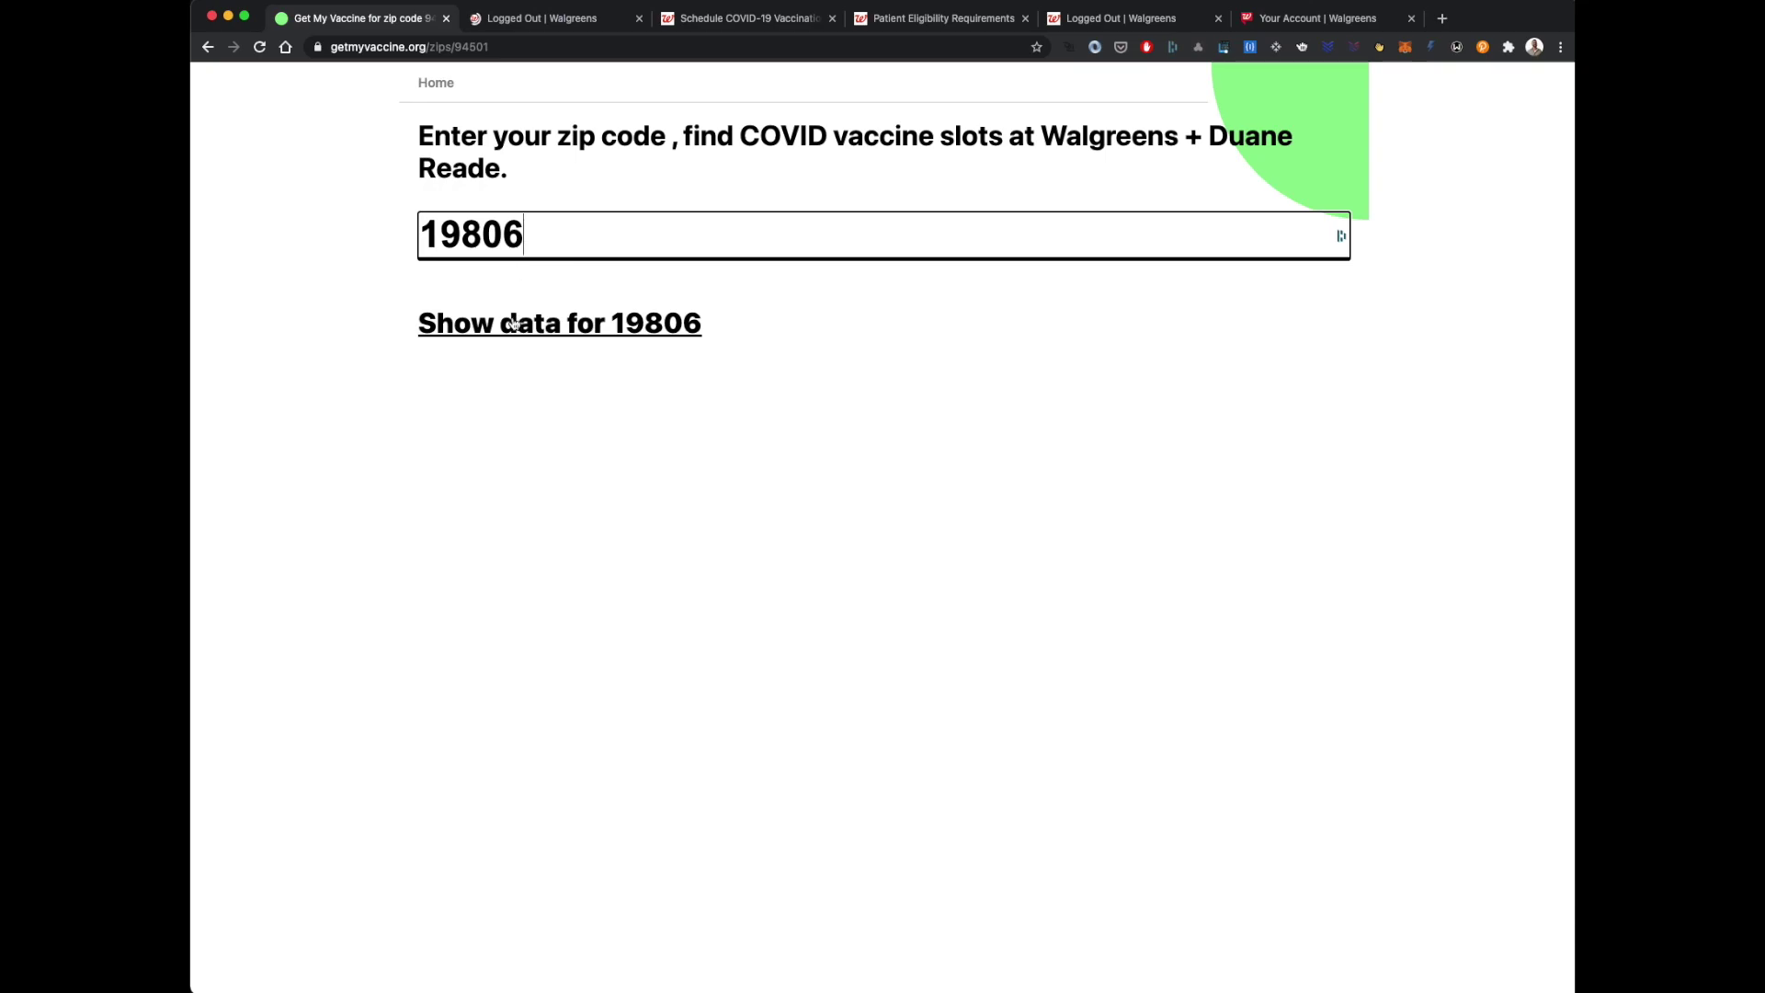
pyautogui.click(425, 307)
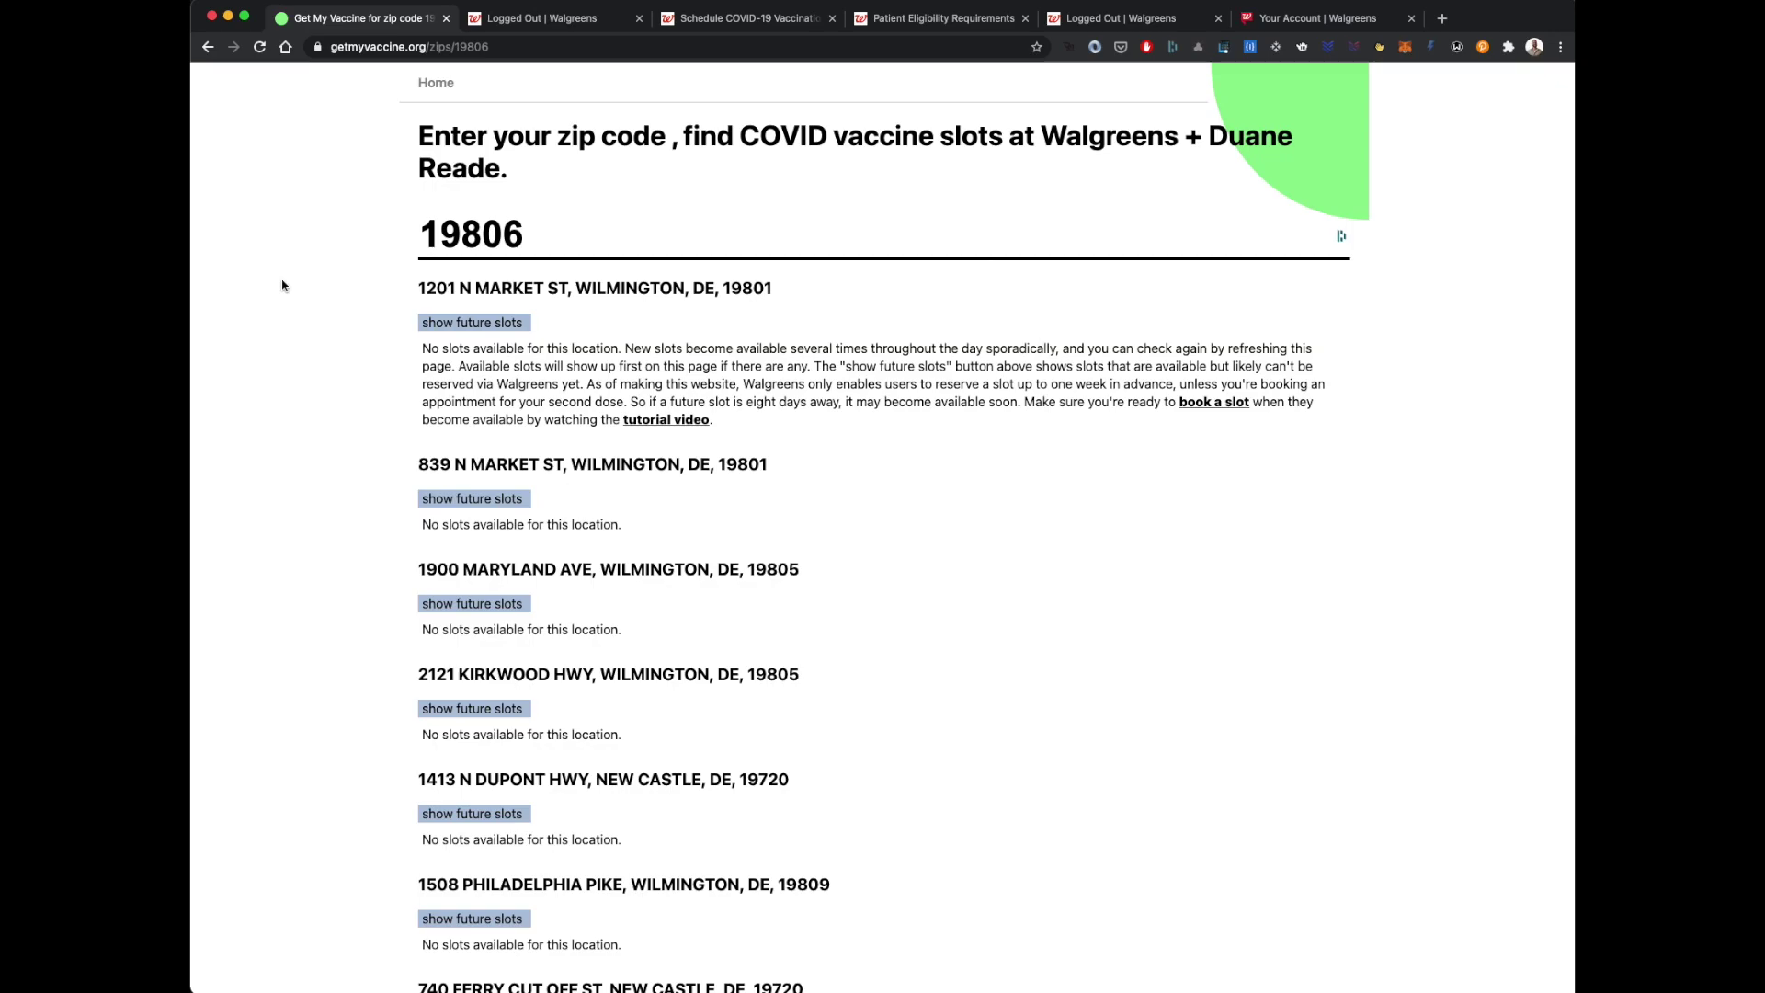
# - Set the Lancaster Pike dose 1 search to 01/29/2021, 12 pm - 3 pm, and recheck getmyvaccine.org
pyautogui.click(776, 20)
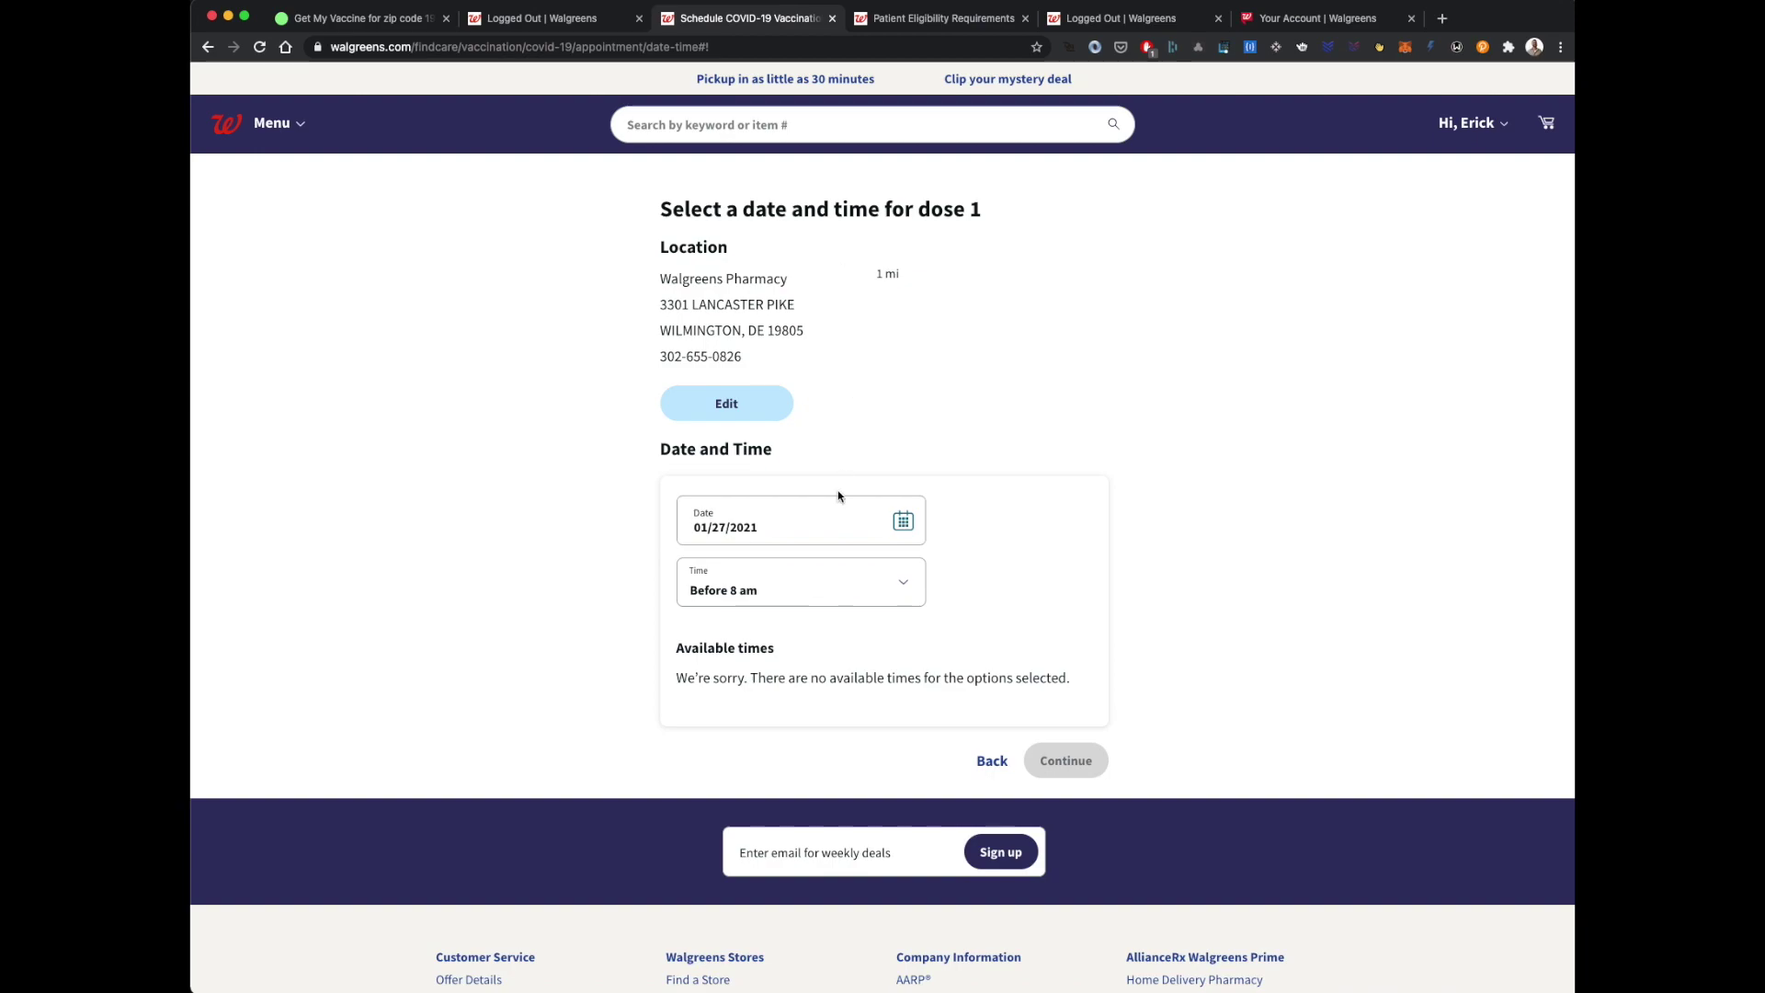
pyautogui.click(821, 530)
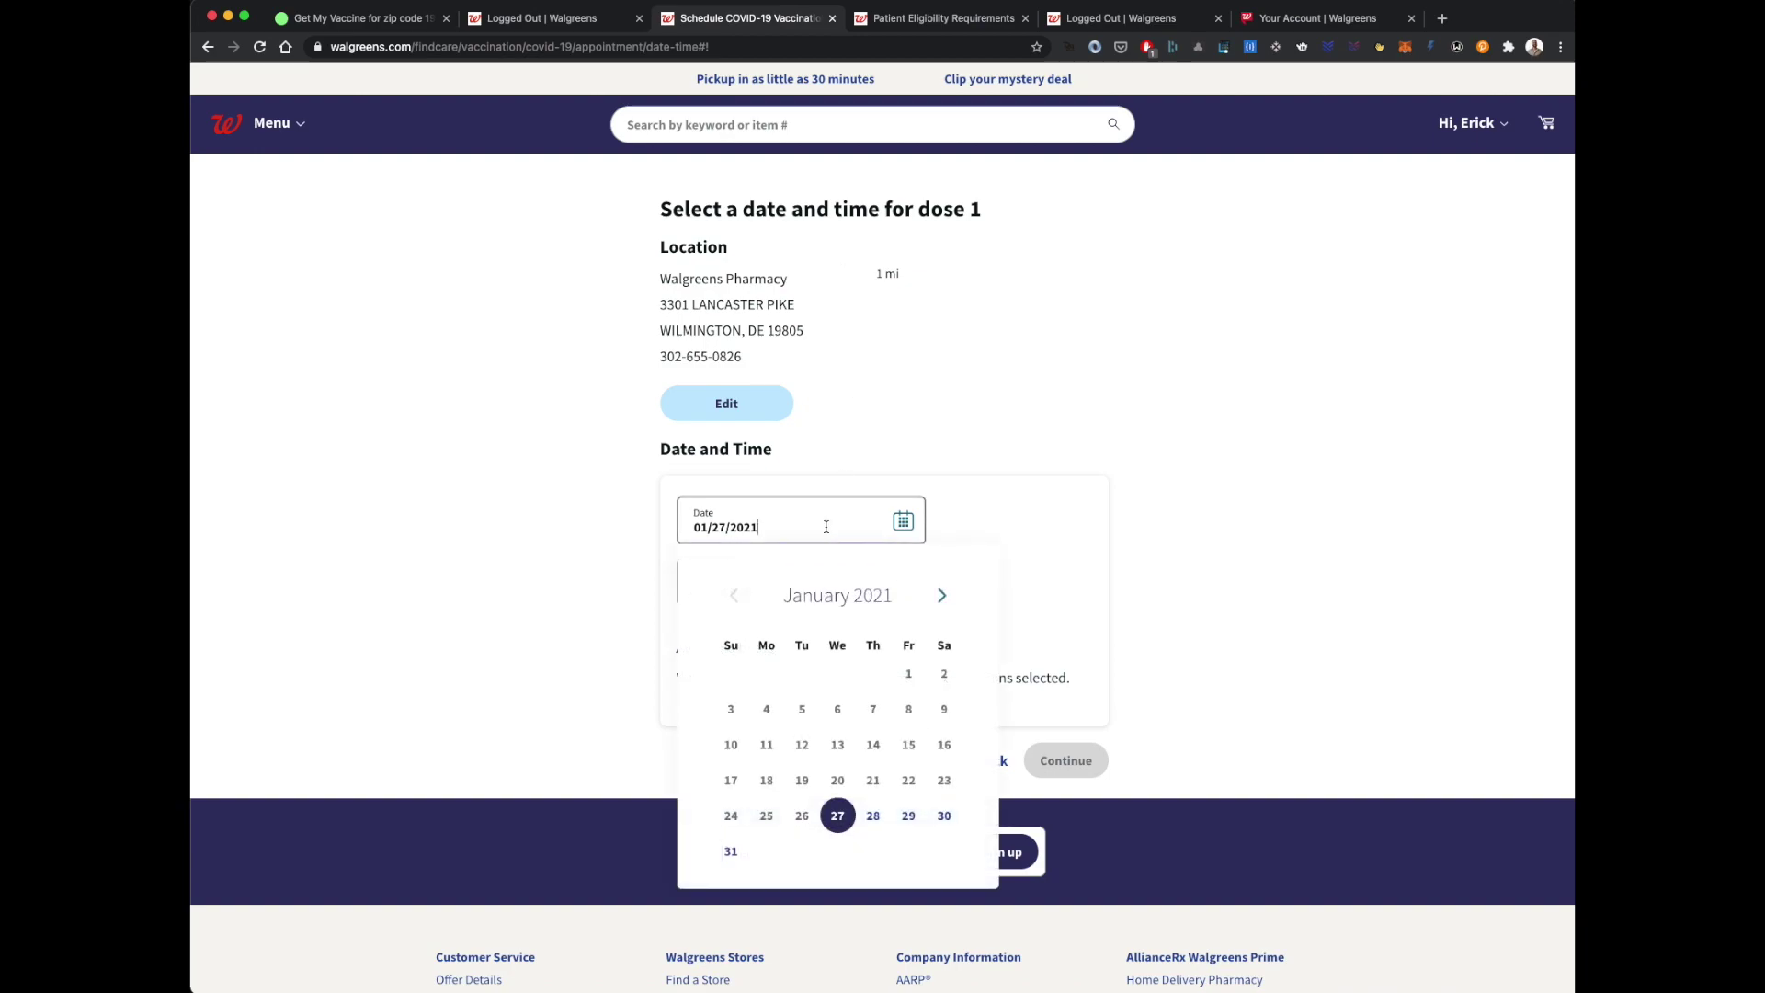
pyautogui.click(915, 821)
pyautogui.click(787, 579)
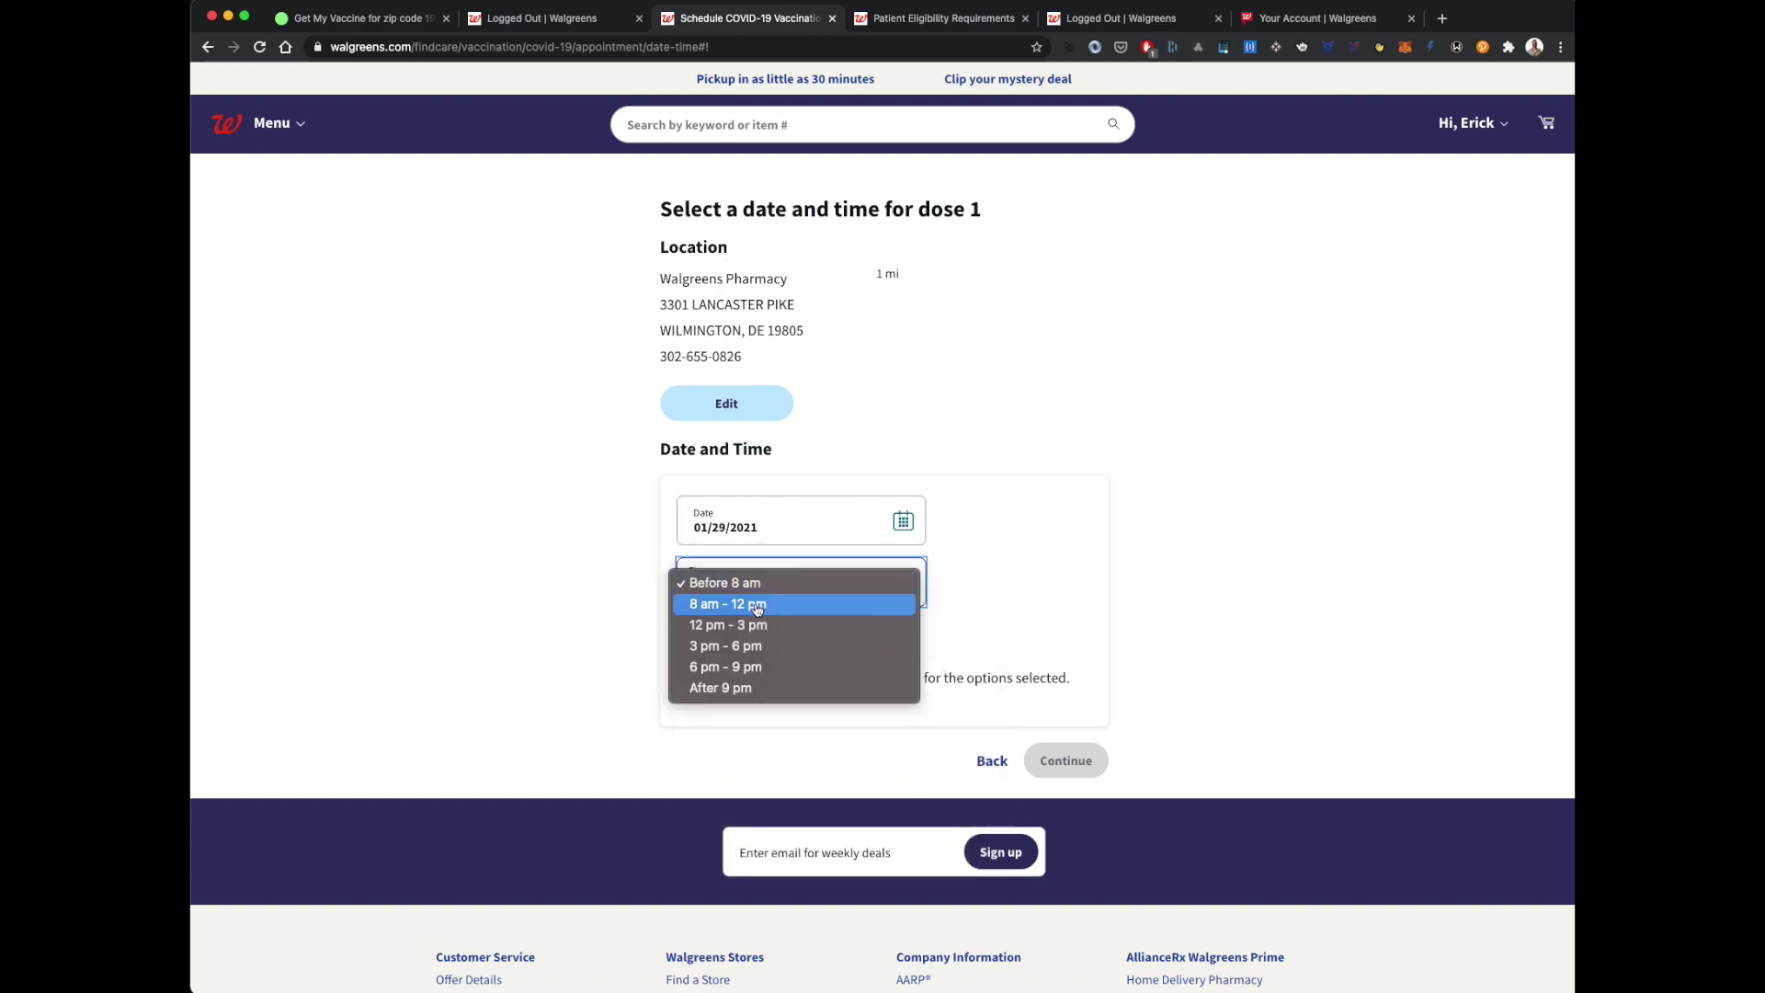
pyautogui.click(758, 607)
pyautogui.click(758, 593)
pyautogui.click(754, 612)
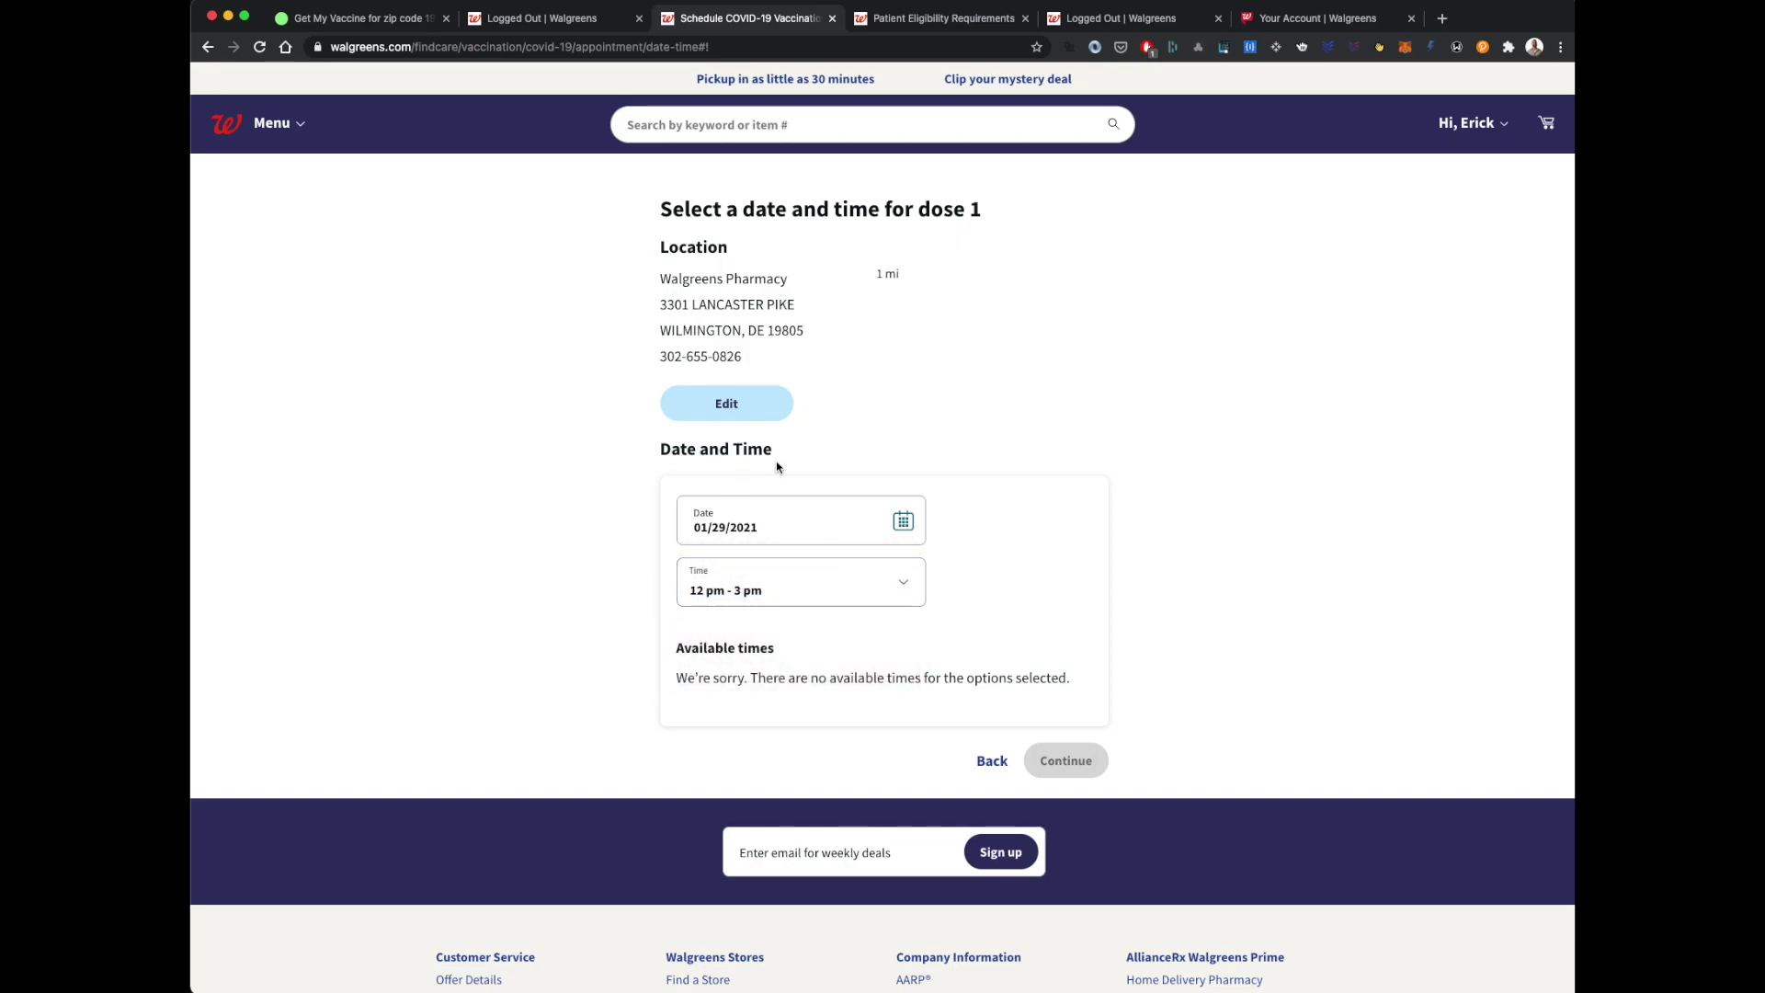
pyautogui.click(377, 21)
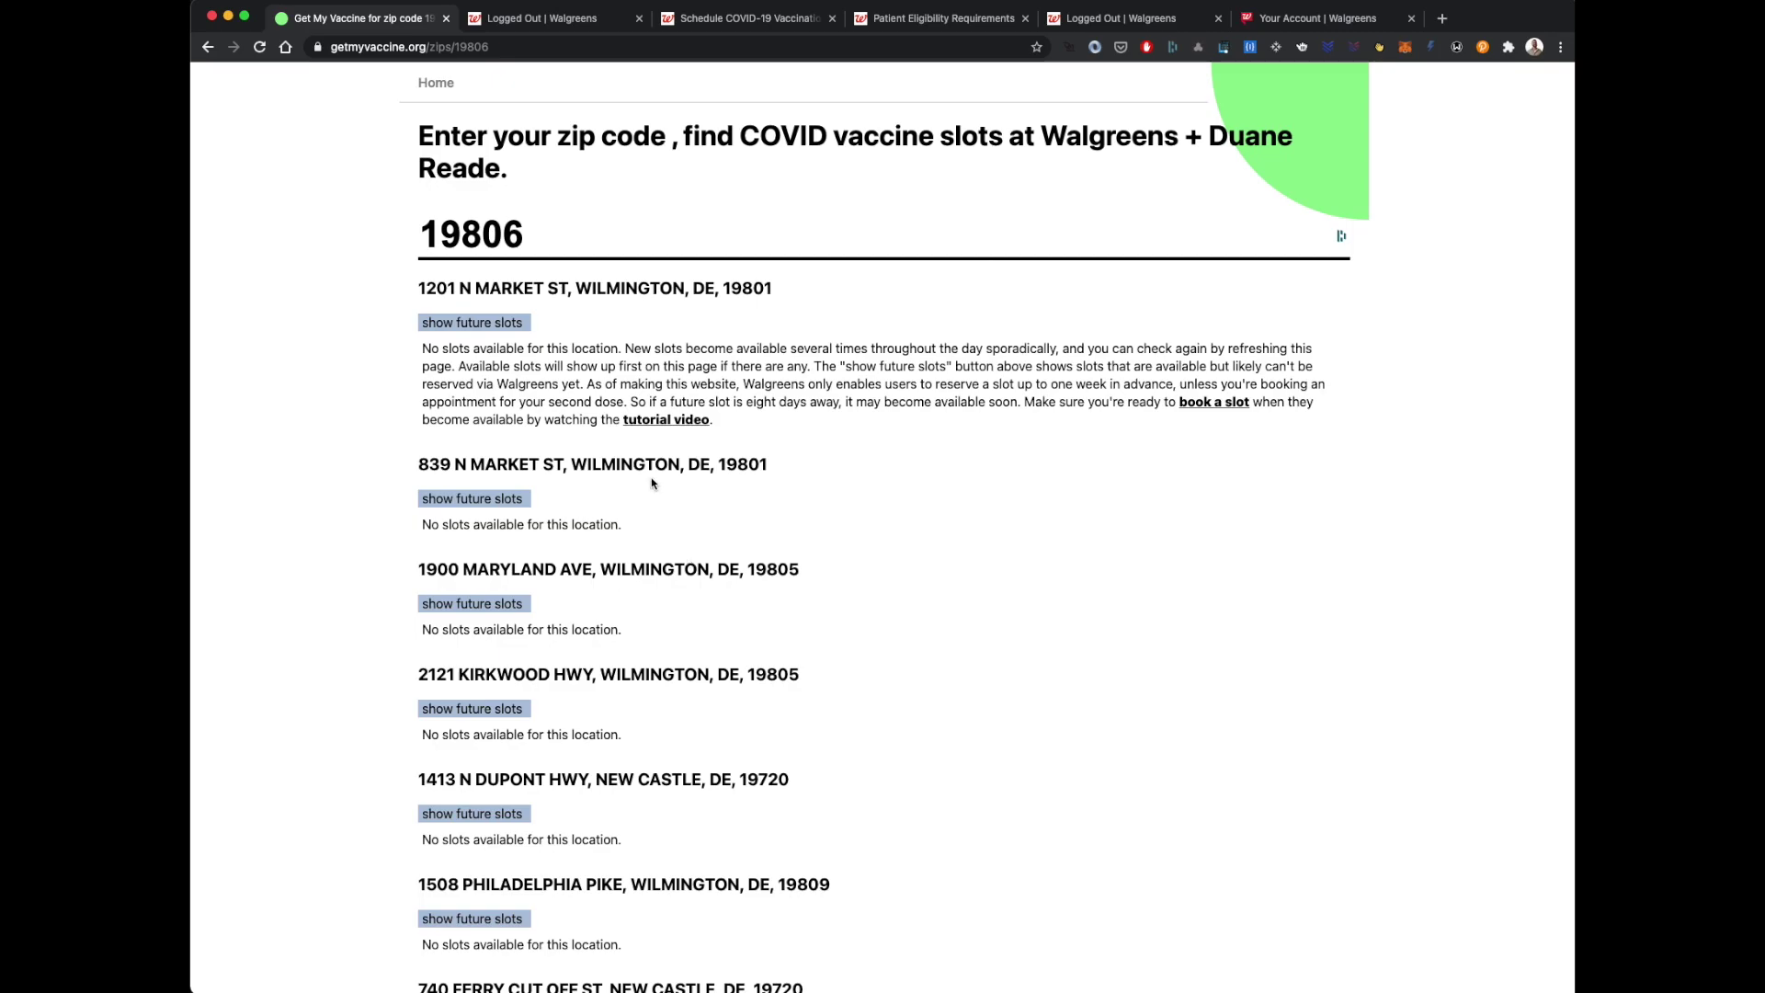
pyautogui.click(722, 20)
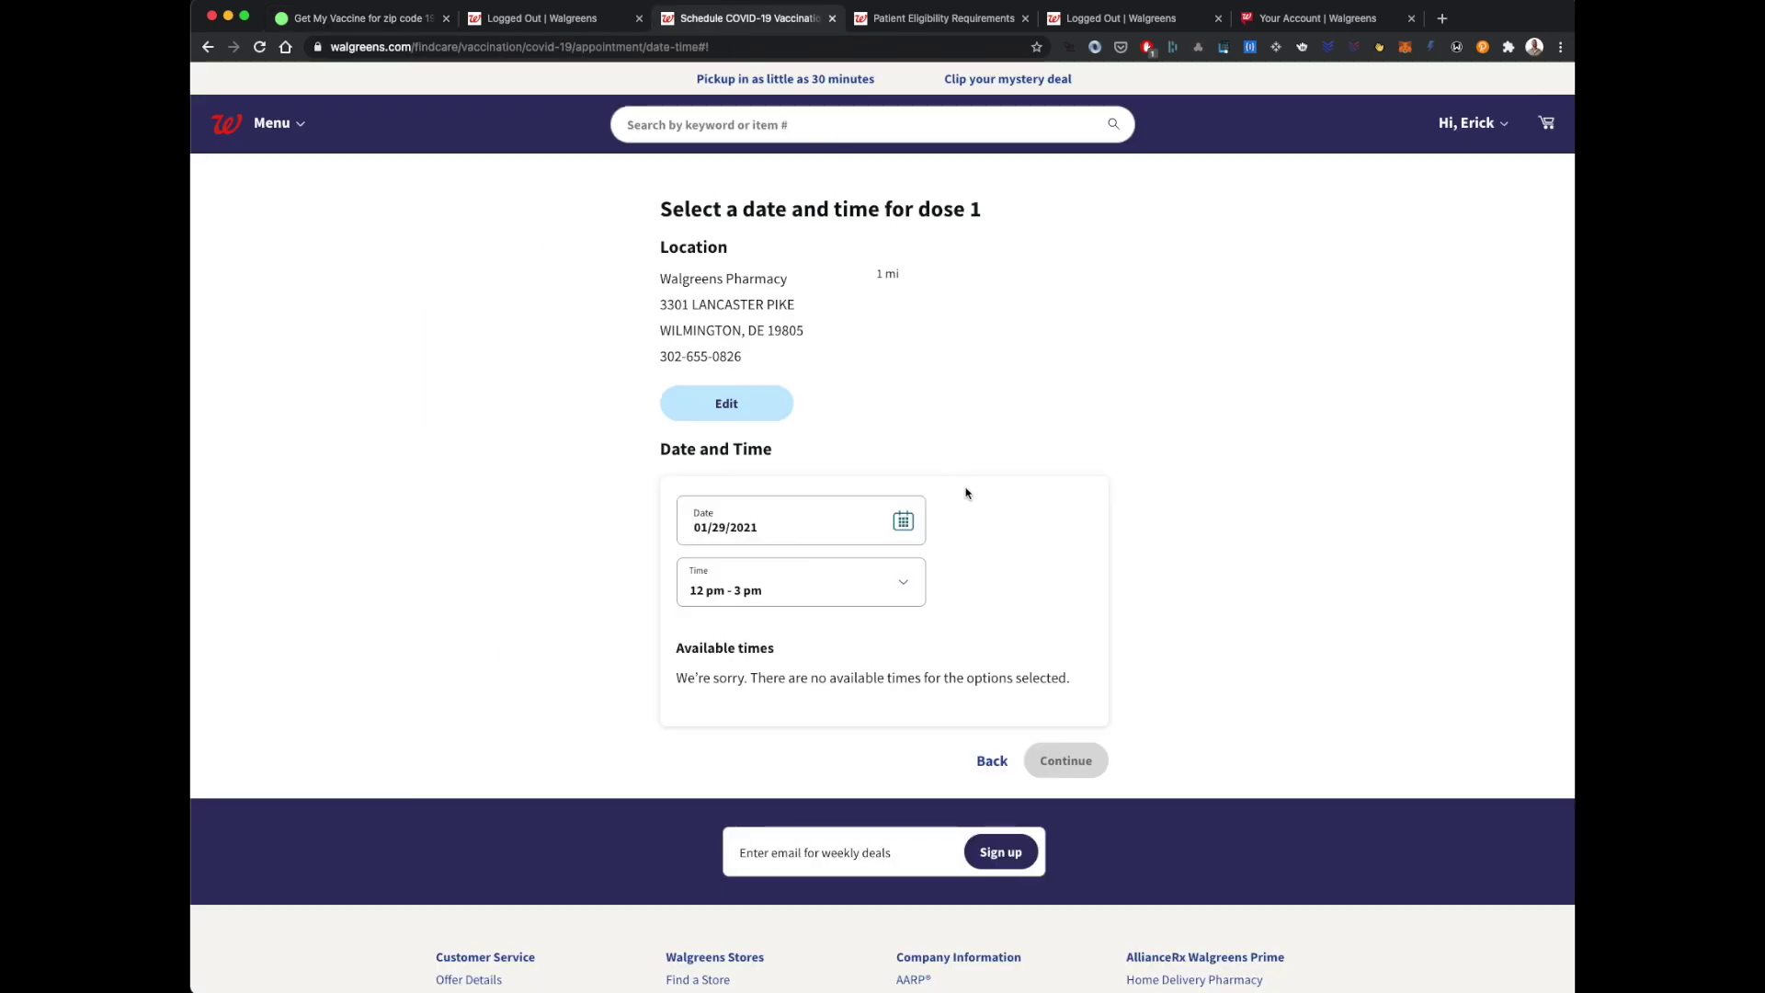